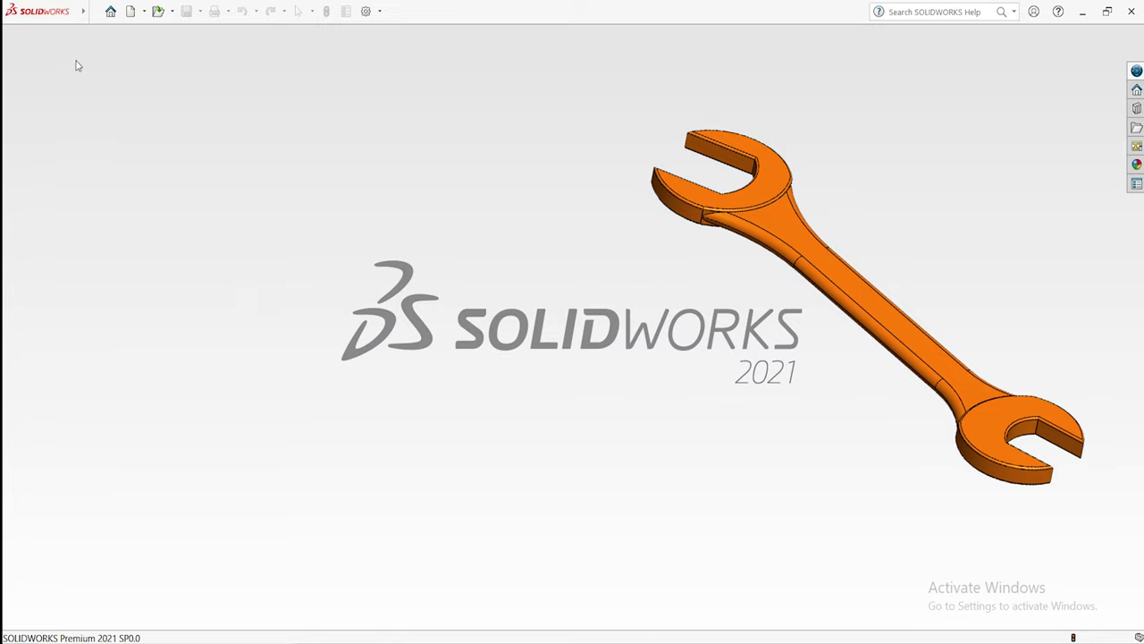
# - Create a new SOLIDWORKS part document
pyautogui.click(95, 12)
pyautogui.moveTo(128, 15)
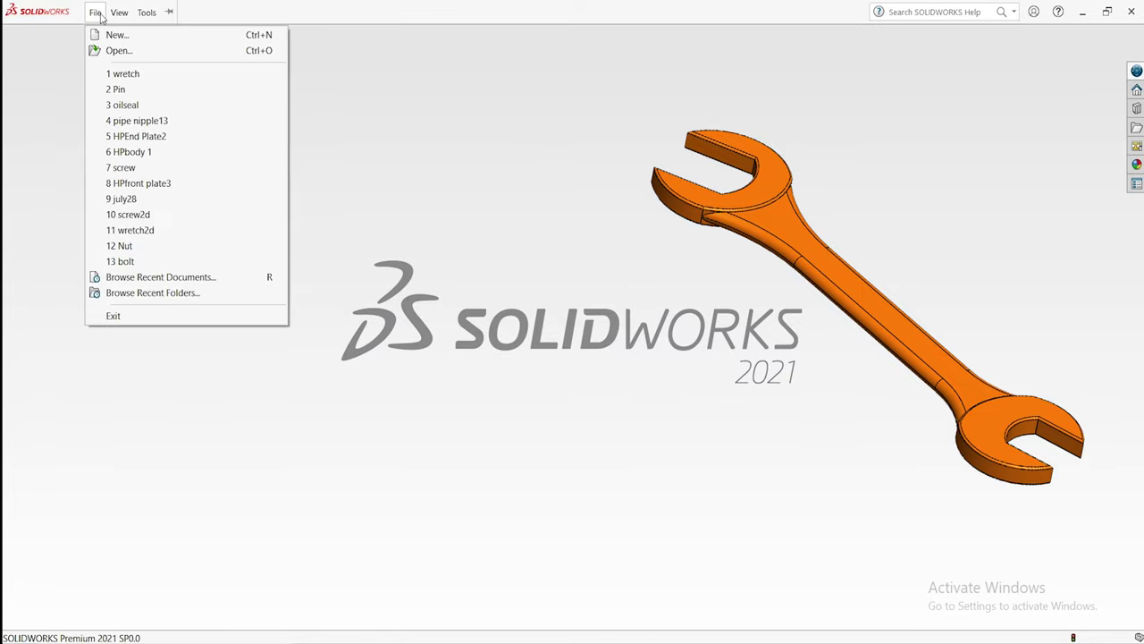
pyautogui.click(109, 35)
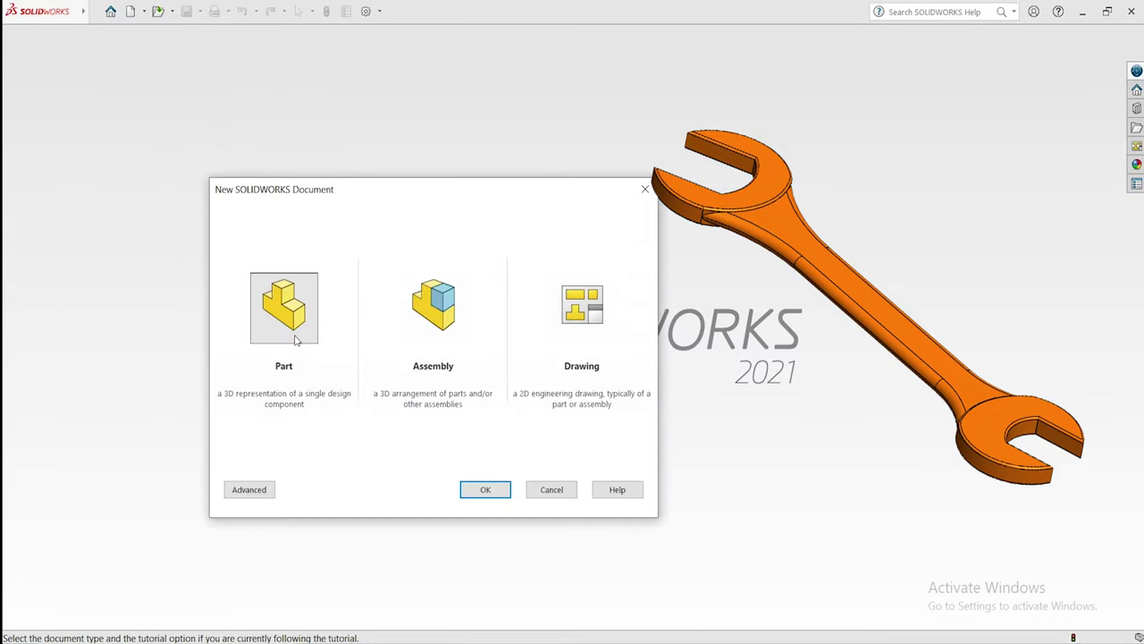
pyautogui.click(481, 488)
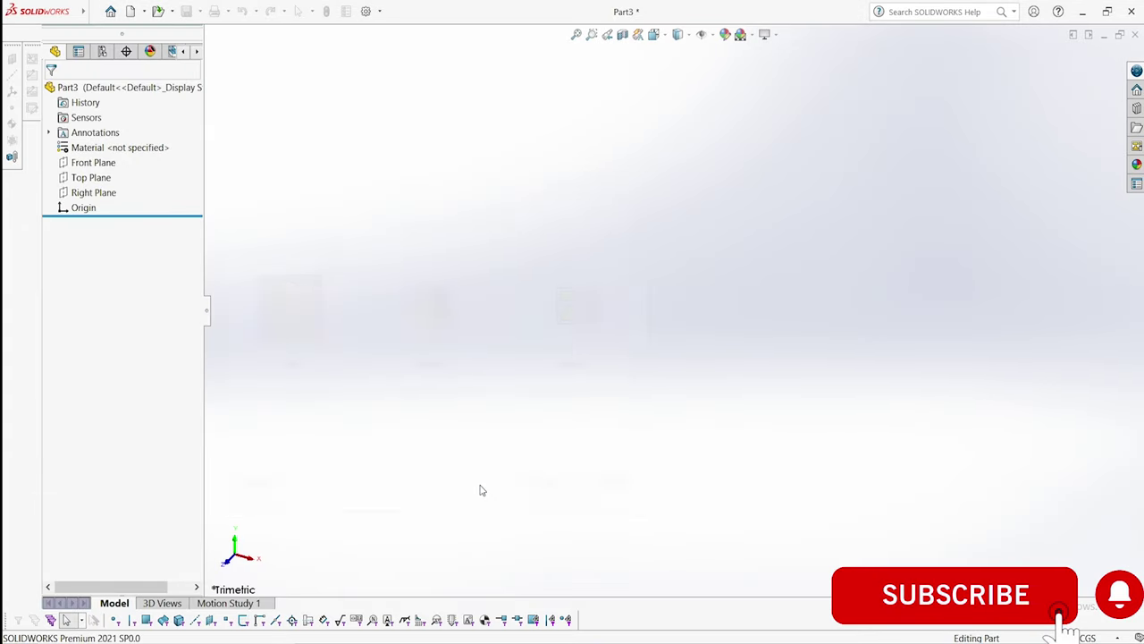
# - Switch the part to MMGS units and apply the Plain White scene background
pyautogui.click(1076, 638)
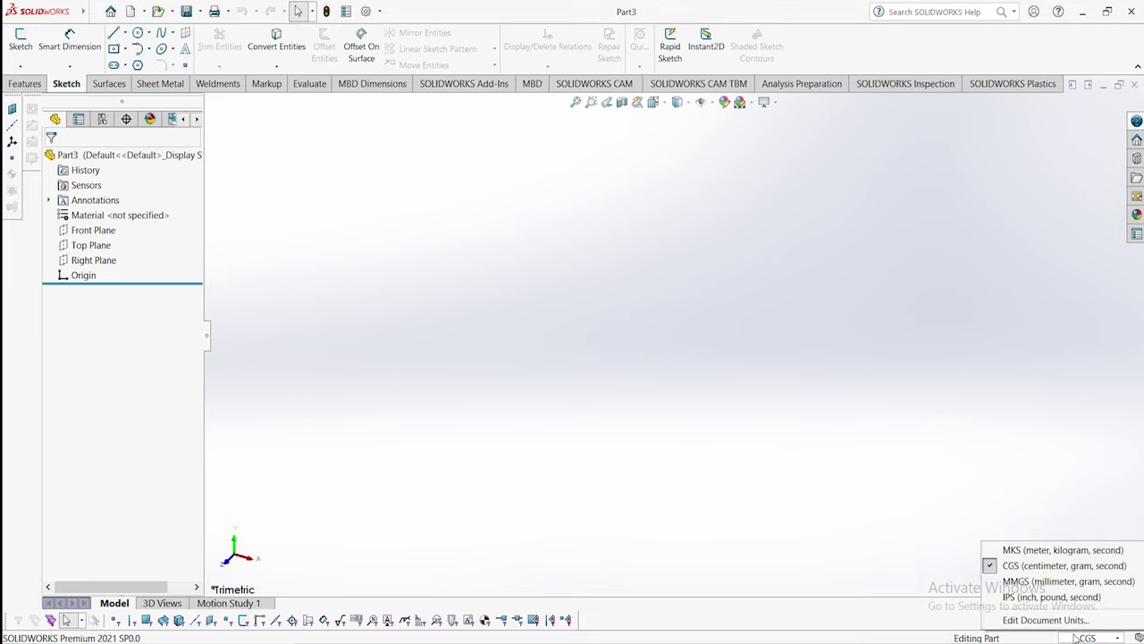
pyautogui.click(1070, 582)
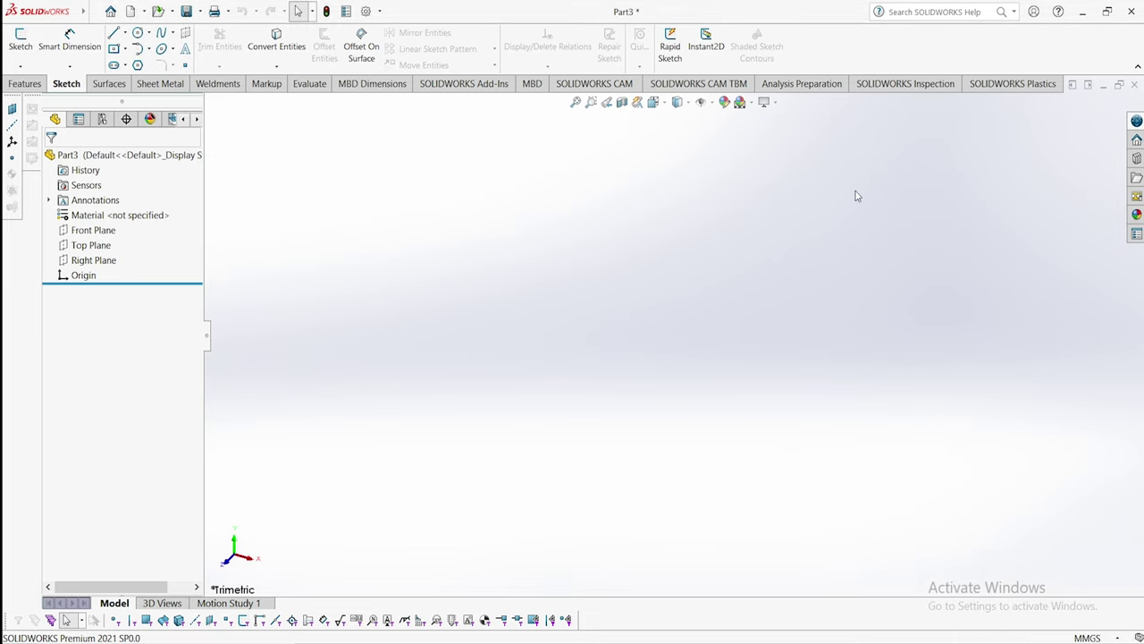
pyautogui.click(752, 104)
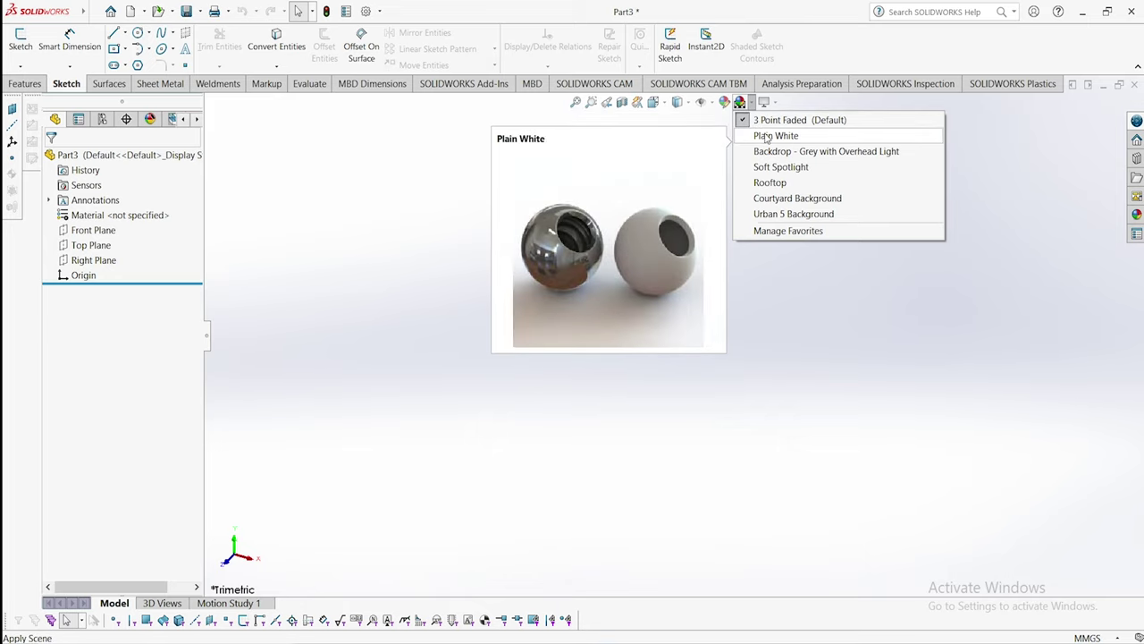
pyautogui.click(768, 136)
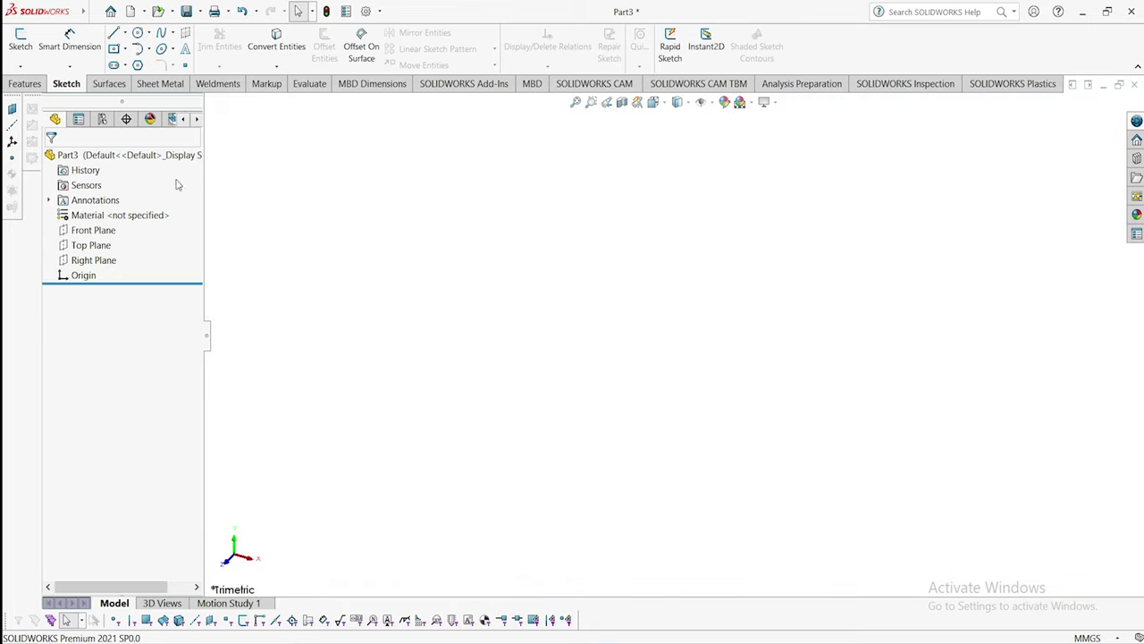
pyautogui.click(115, 231)
# - Sketch on the Front Plane a horizontal centerline passing through the origin
pyautogui.click(108, 209)
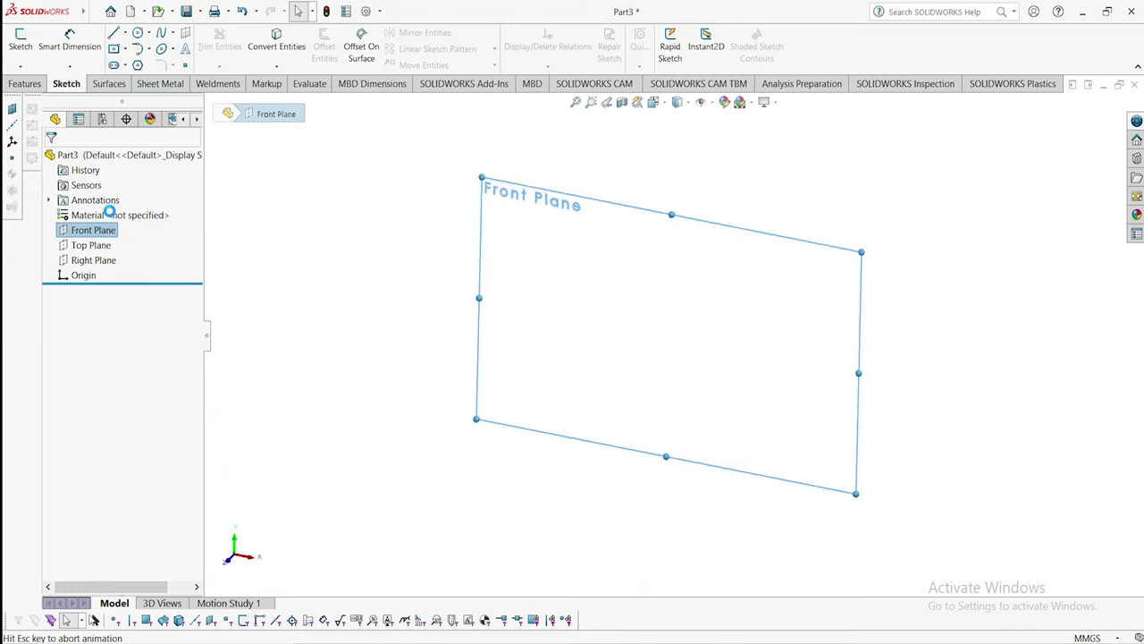
pyautogui.click(126, 33)
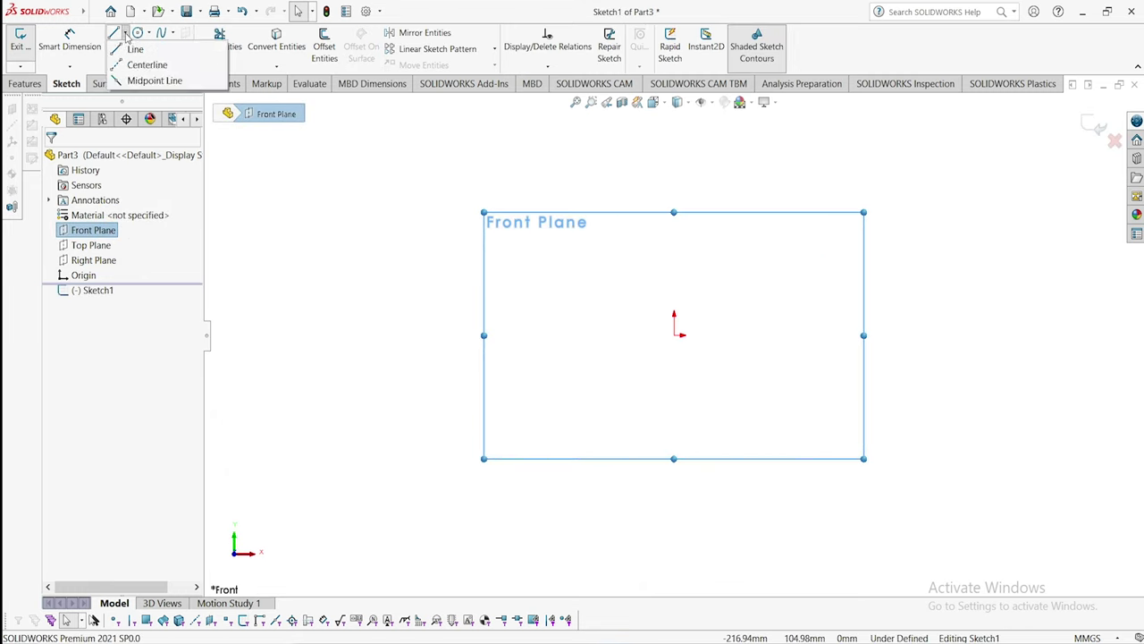
pyautogui.click(134, 62)
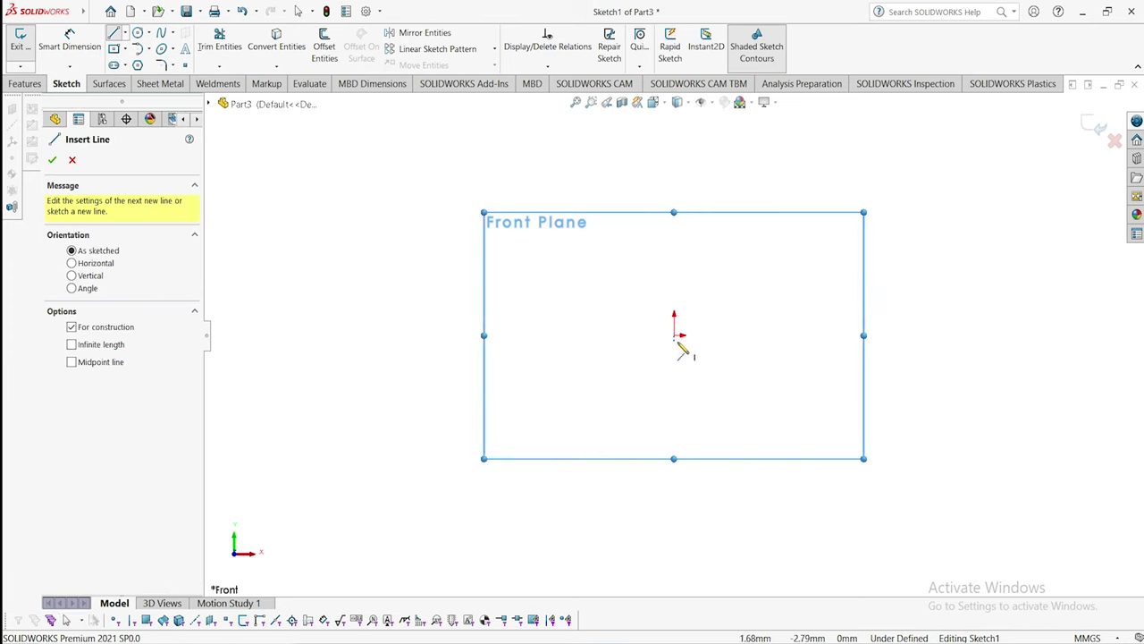
pyautogui.click(541, 336)
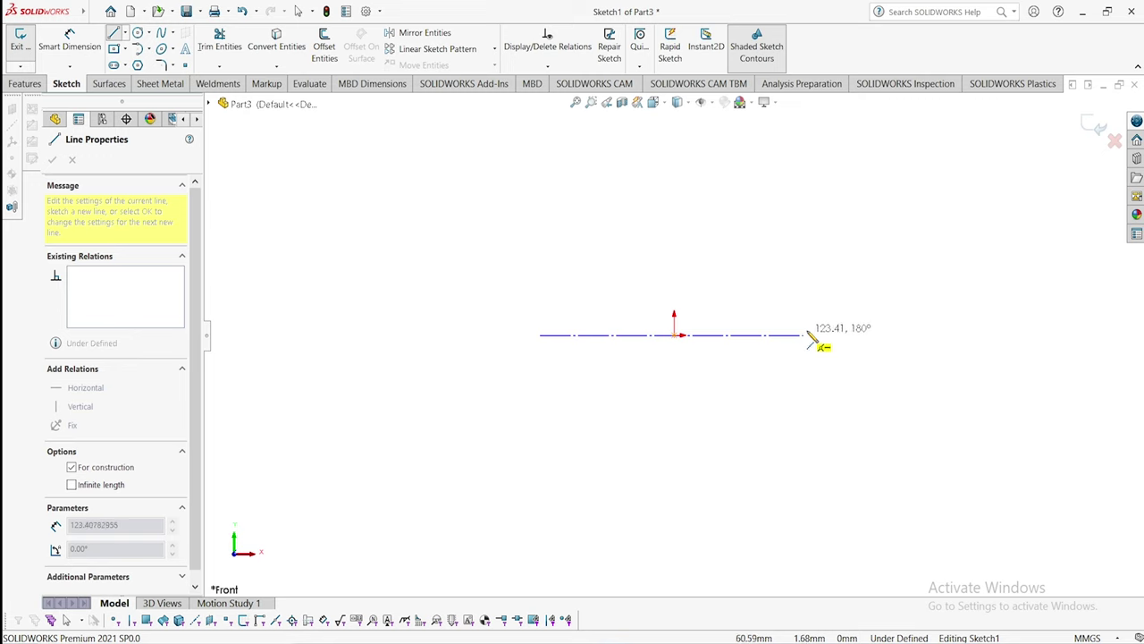
pyautogui.click(868, 336)
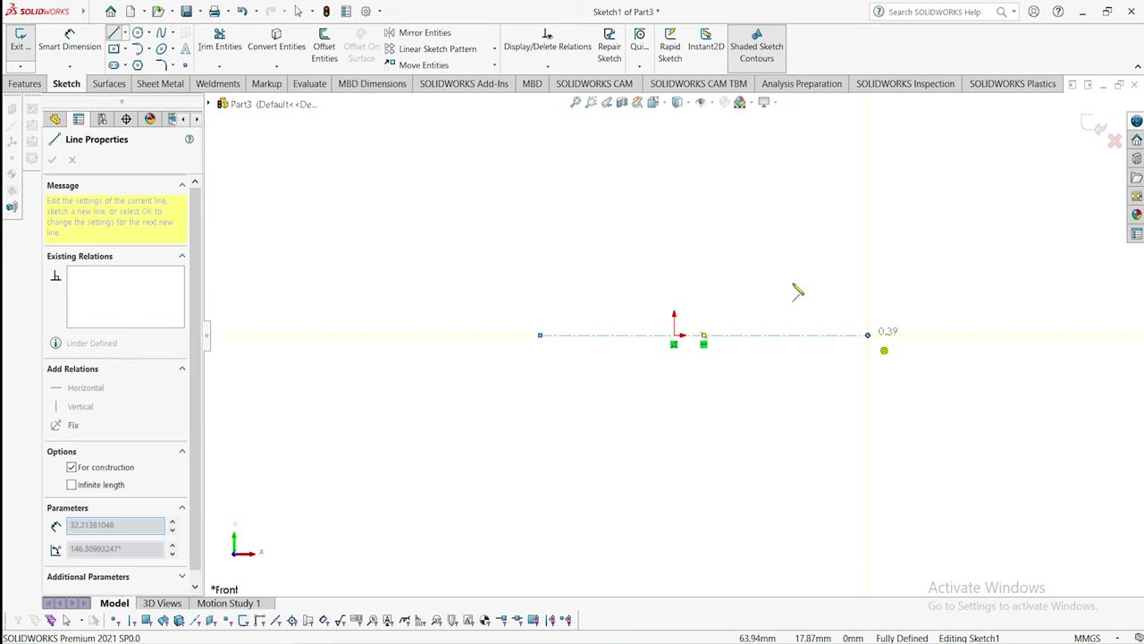
pyautogui.rightClick(786, 227)
pyautogui.click(790, 223)
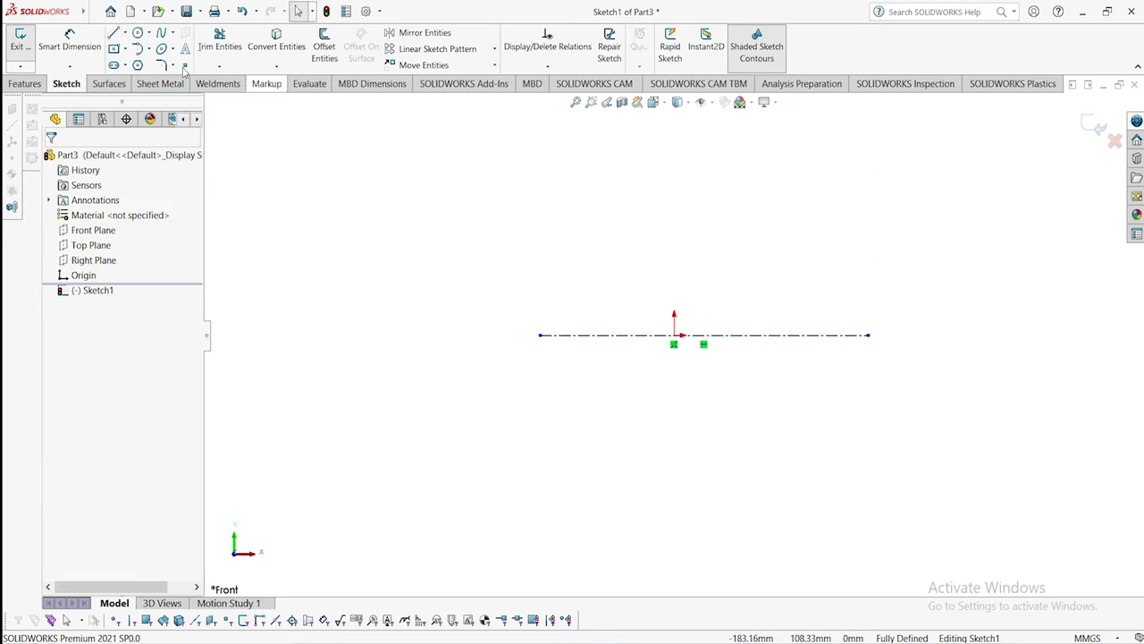
pyautogui.click(149, 34)
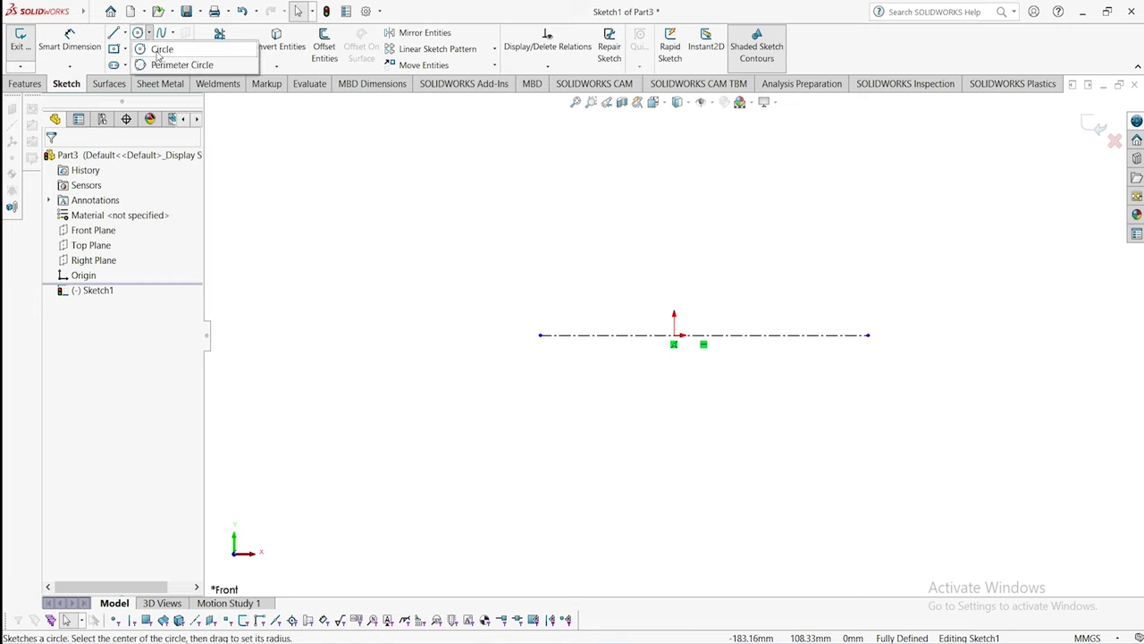
# - Draw two circles, one centred on each end of the centerline
pyautogui.click(159, 48)
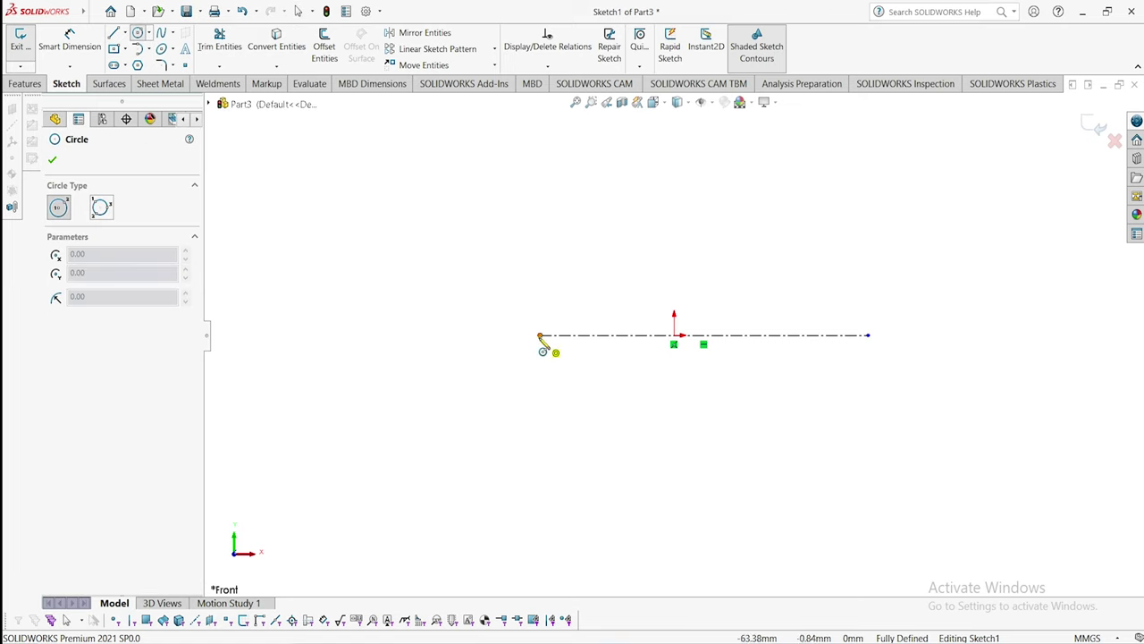
pyautogui.click(539, 336)
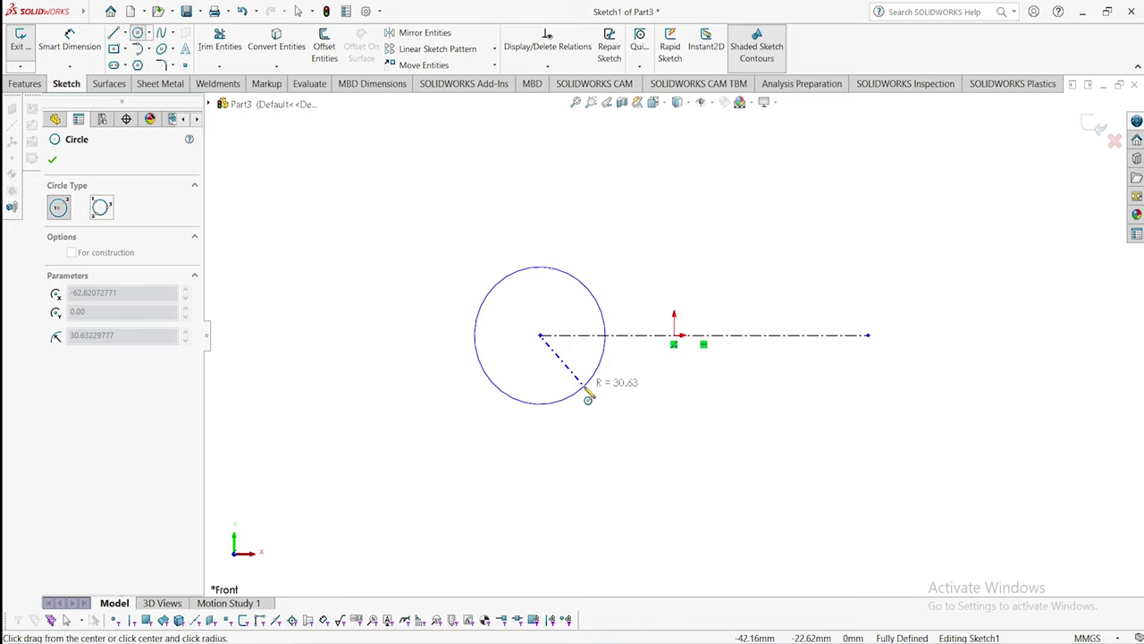
pyautogui.click(585, 396)
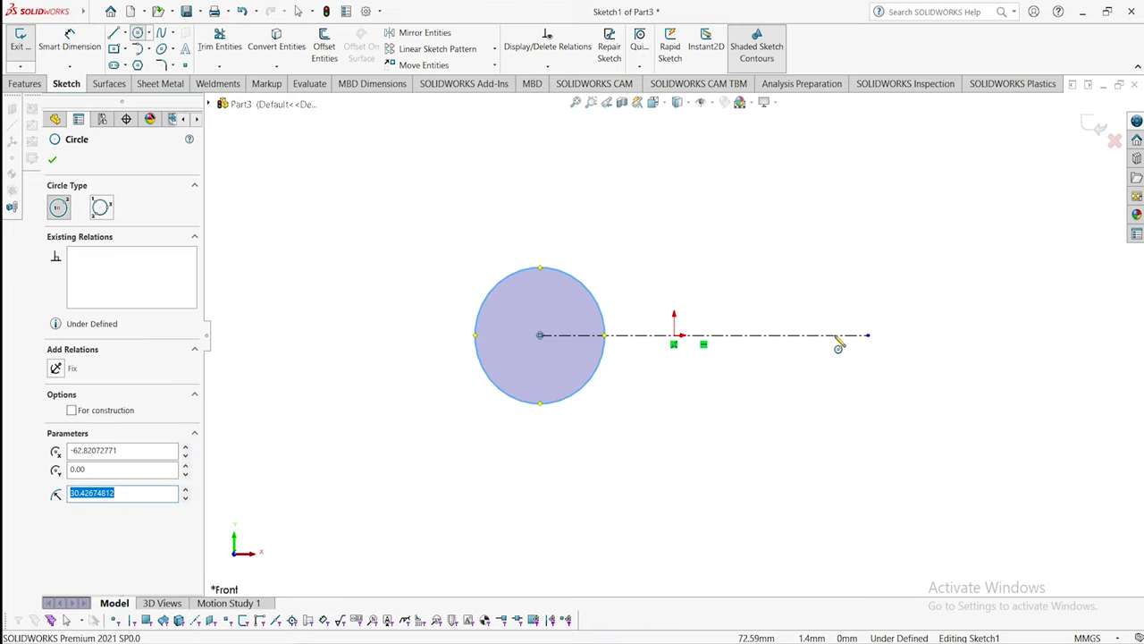
pyautogui.click(868, 336)
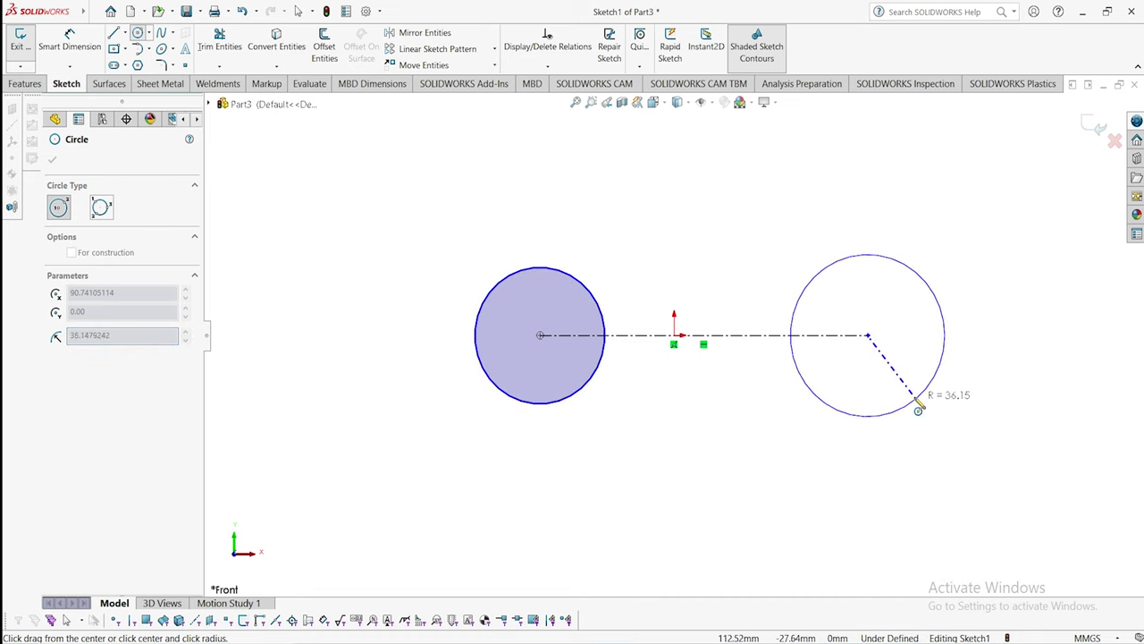
pyautogui.click(912, 400)
pyautogui.press('Escape')
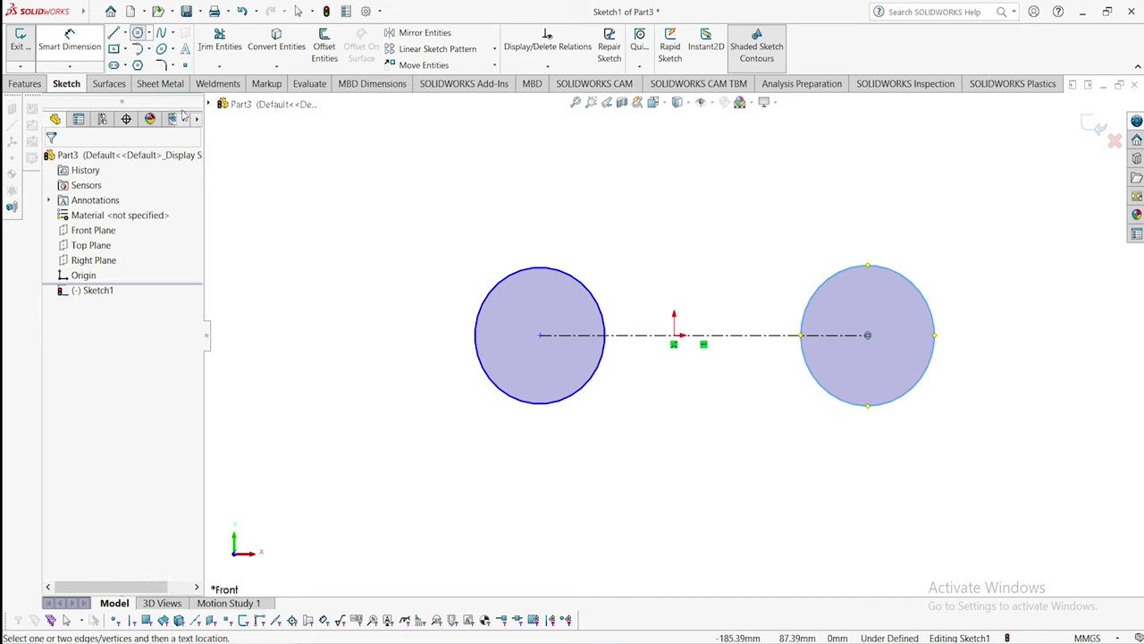
# - Dimension the left circle to Ø32 and the right circle to Ø29
pyautogui.press('d')
pyautogui.click(517, 399)
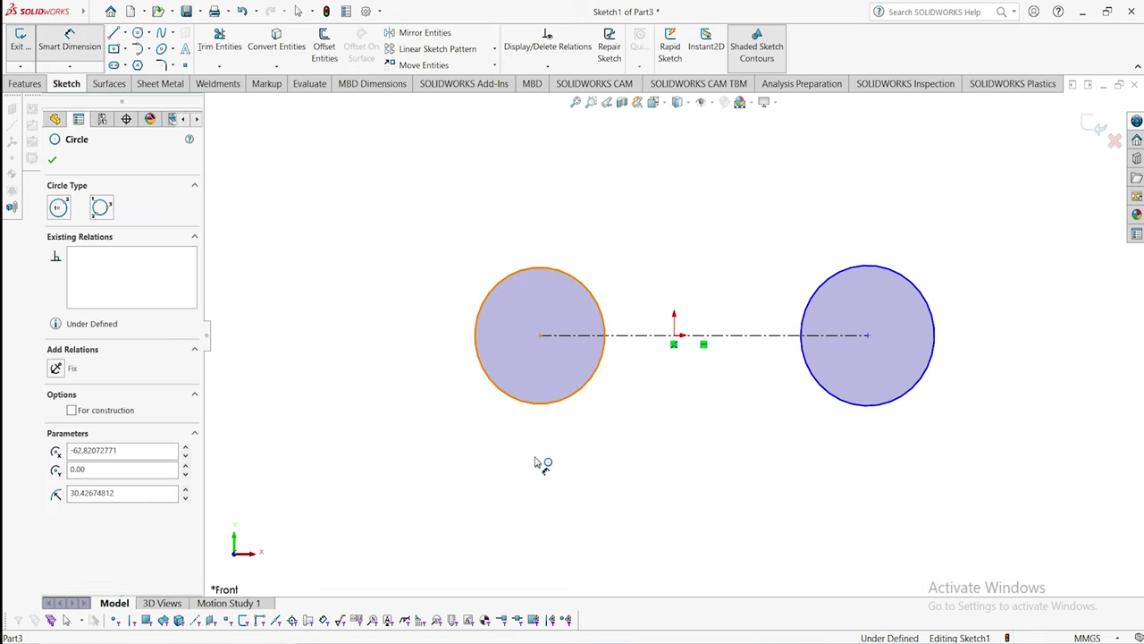
pyautogui.click(550, 489)
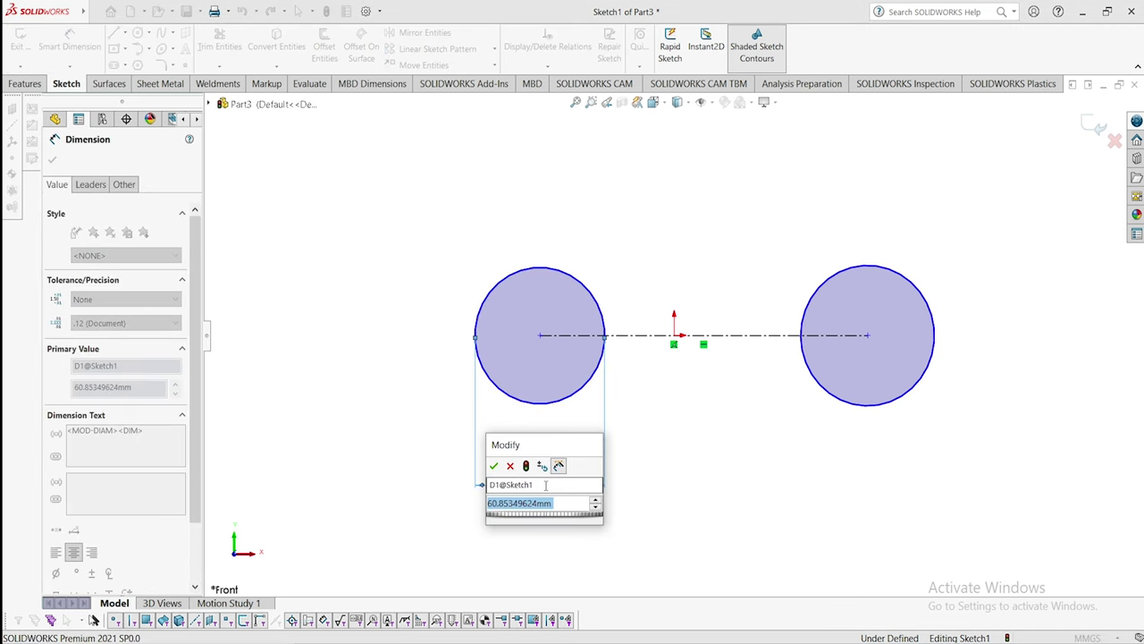
pyautogui.write('32')
pyautogui.press('Return')
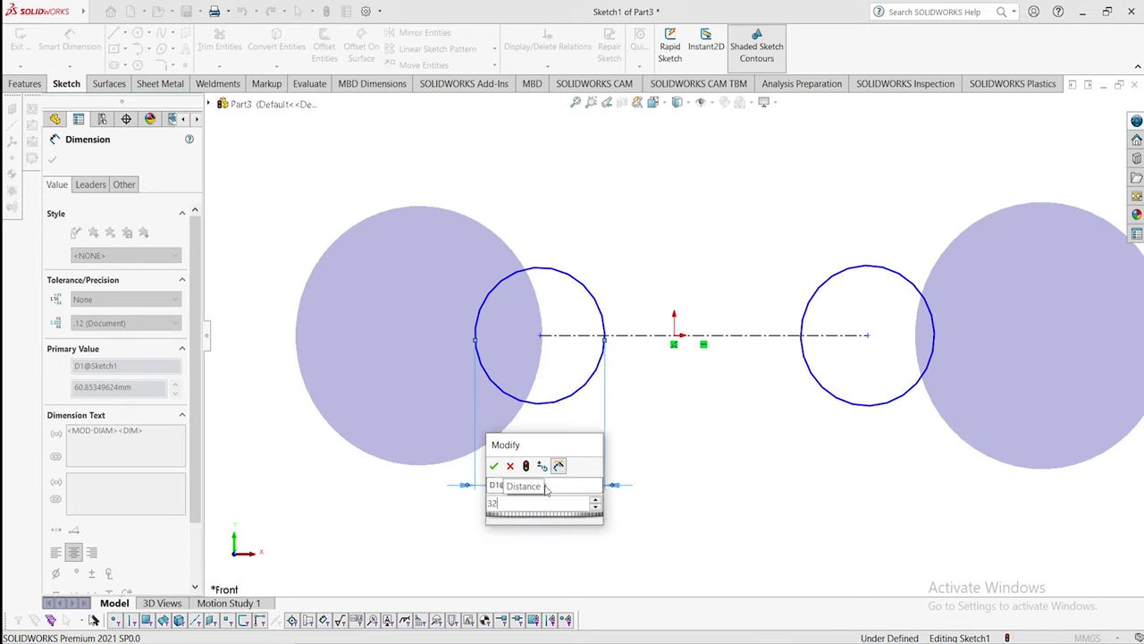
pyautogui.click(891, 402)
pyautogui.click(880, 510)
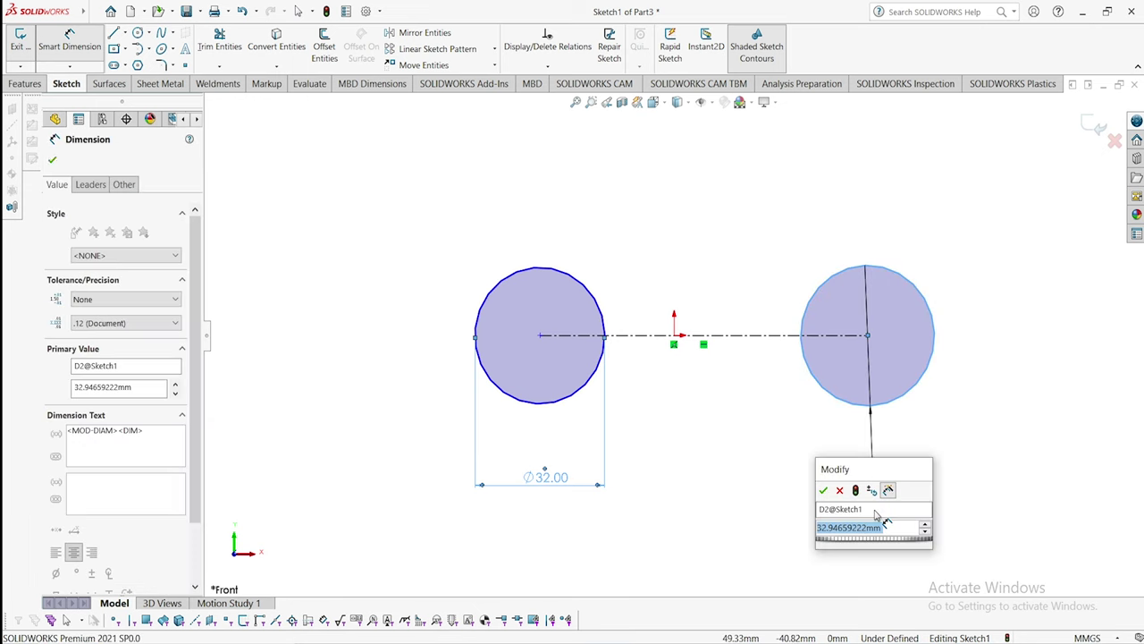
pyautogui.write('29')
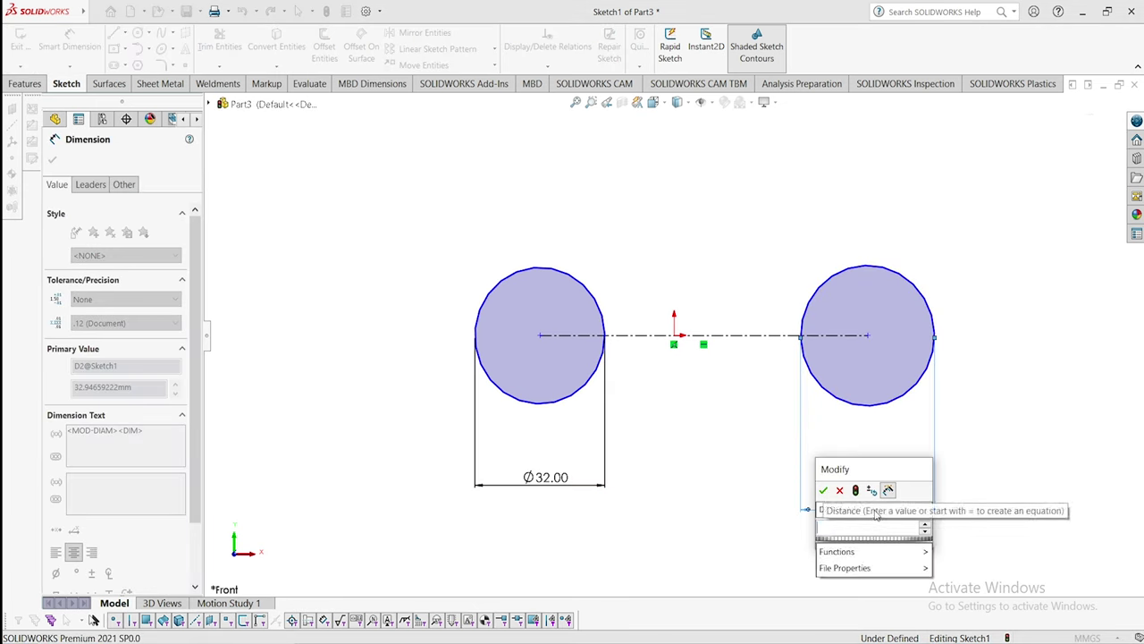
pyautogui.press('Return')
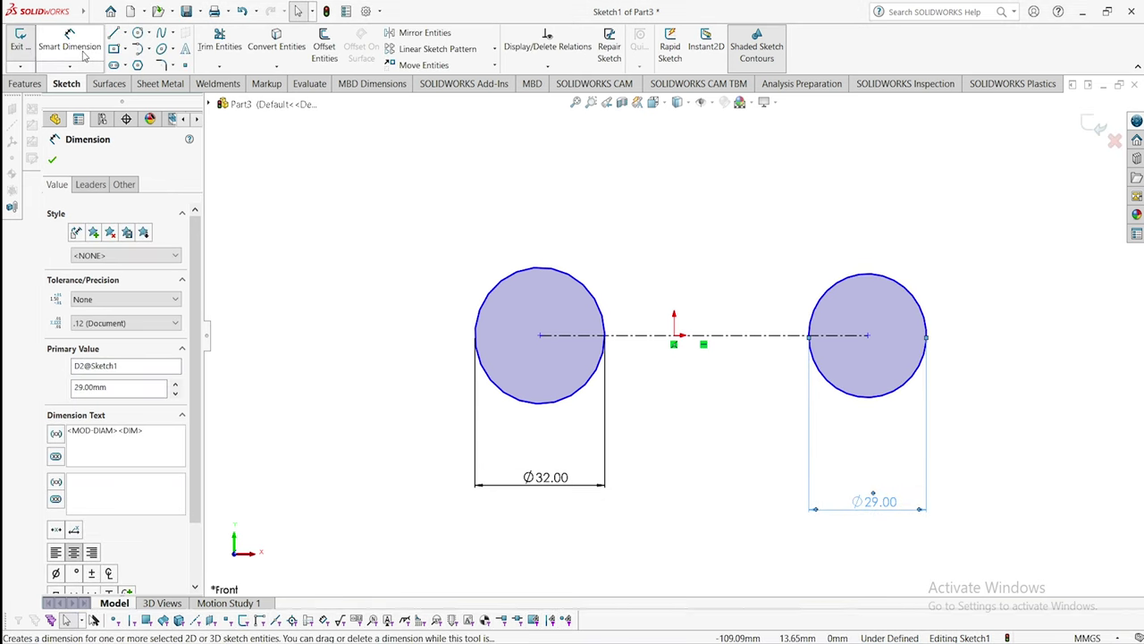
# - Set the distance between the two circle centres to 110 mm
pyautogui.click(70, 40)
pyautogui.click(72, 41)
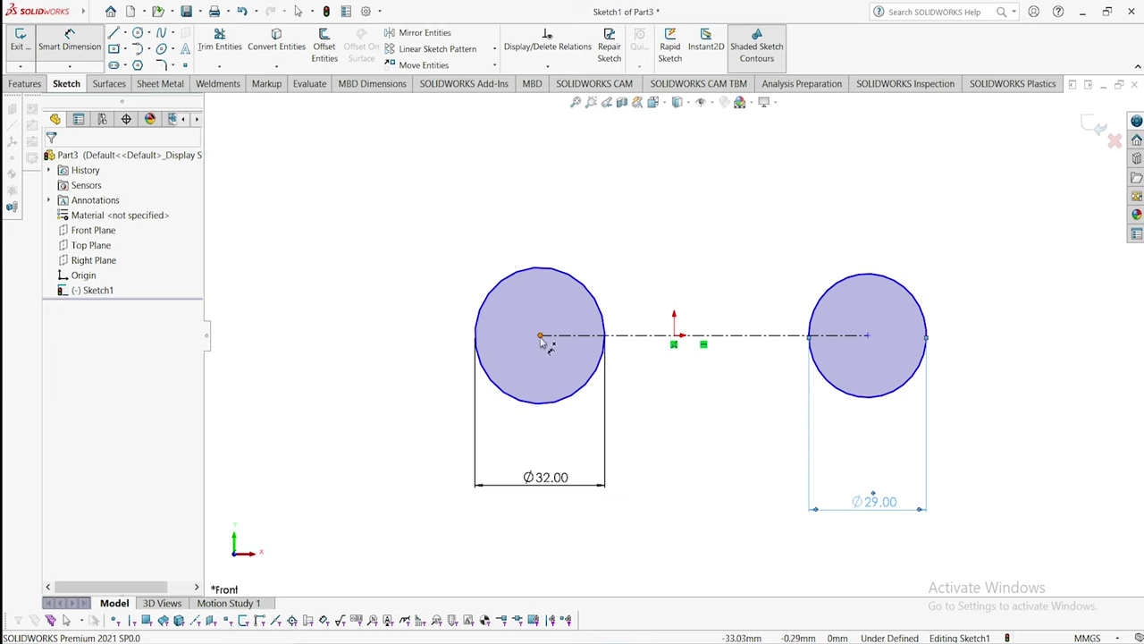
pyautogui.click(868, 335)
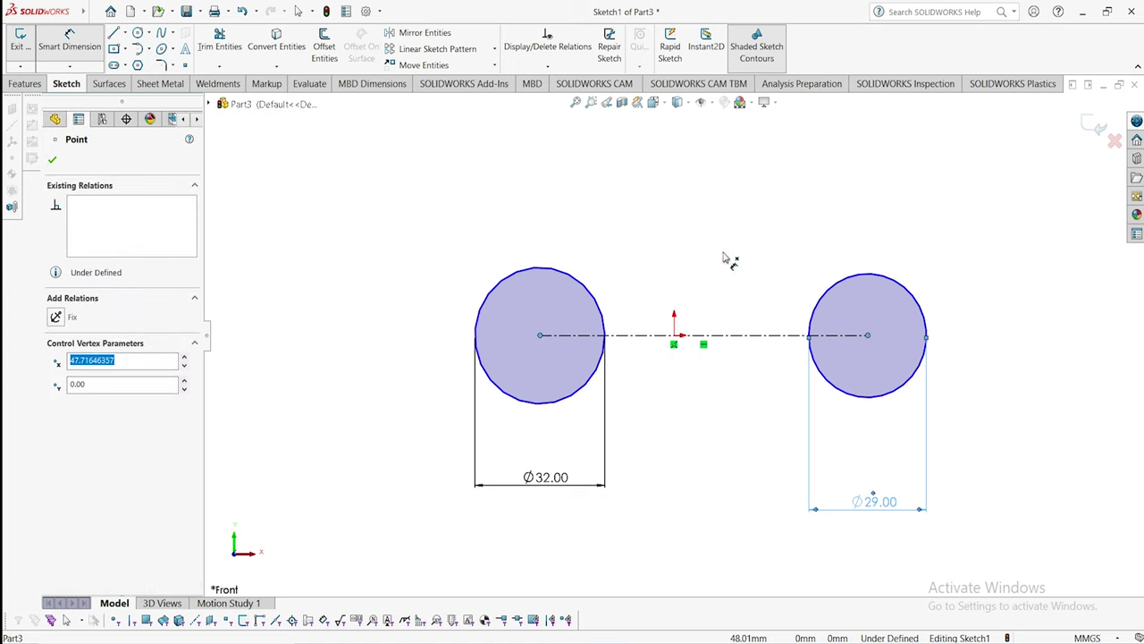
pyautogui.click(540, 335)
pyautogui.click(692, 188)
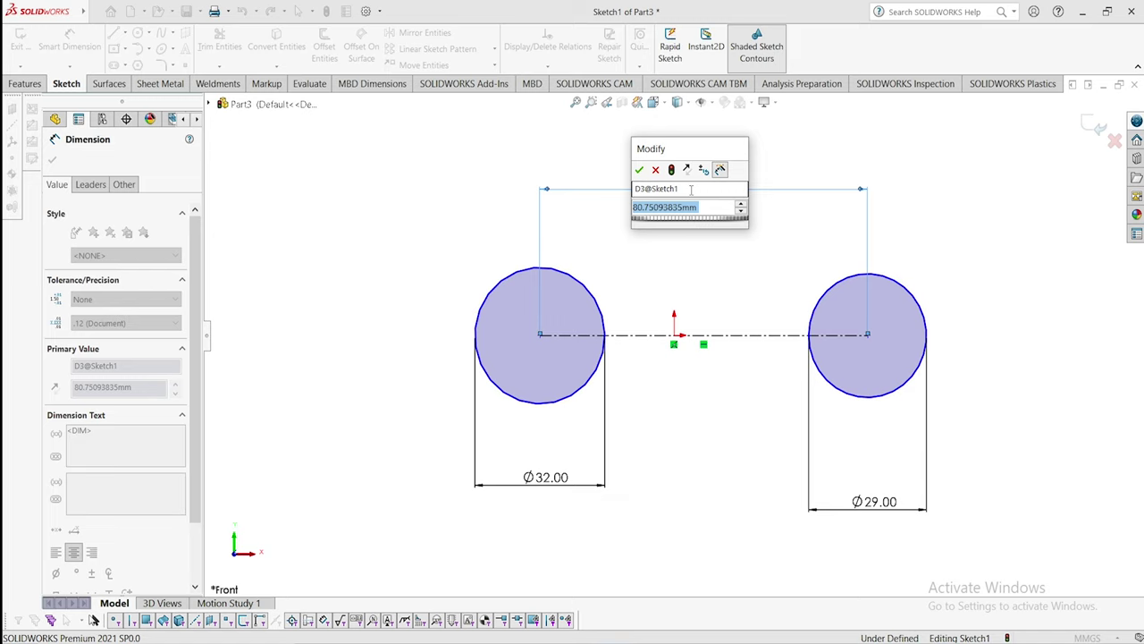
pyautogui.write('110')
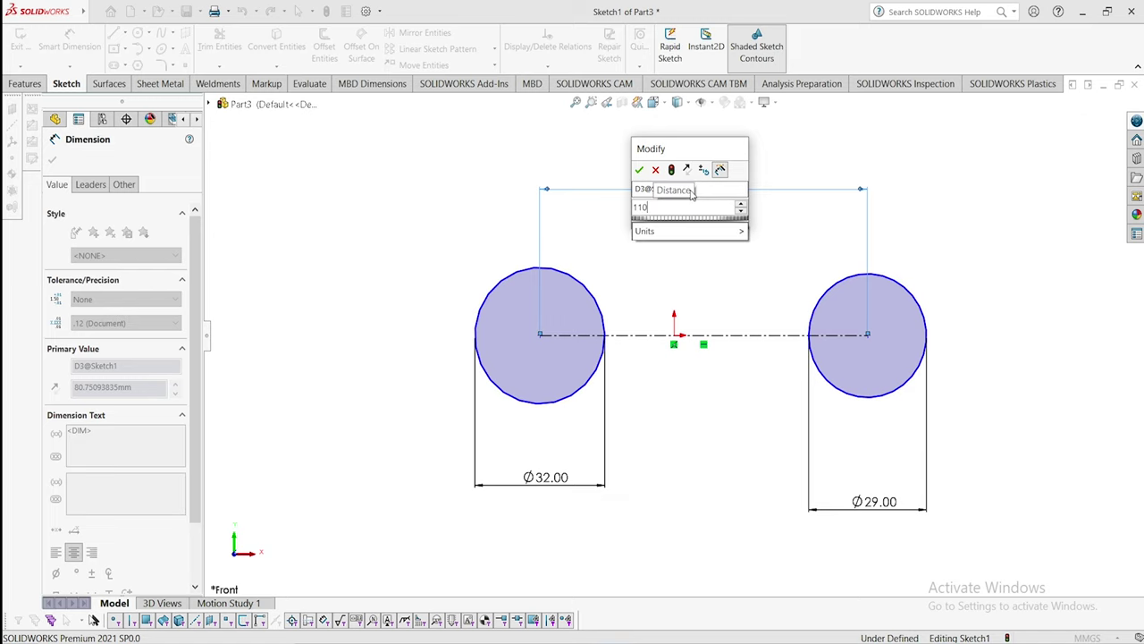
pyautogui.press('Return')
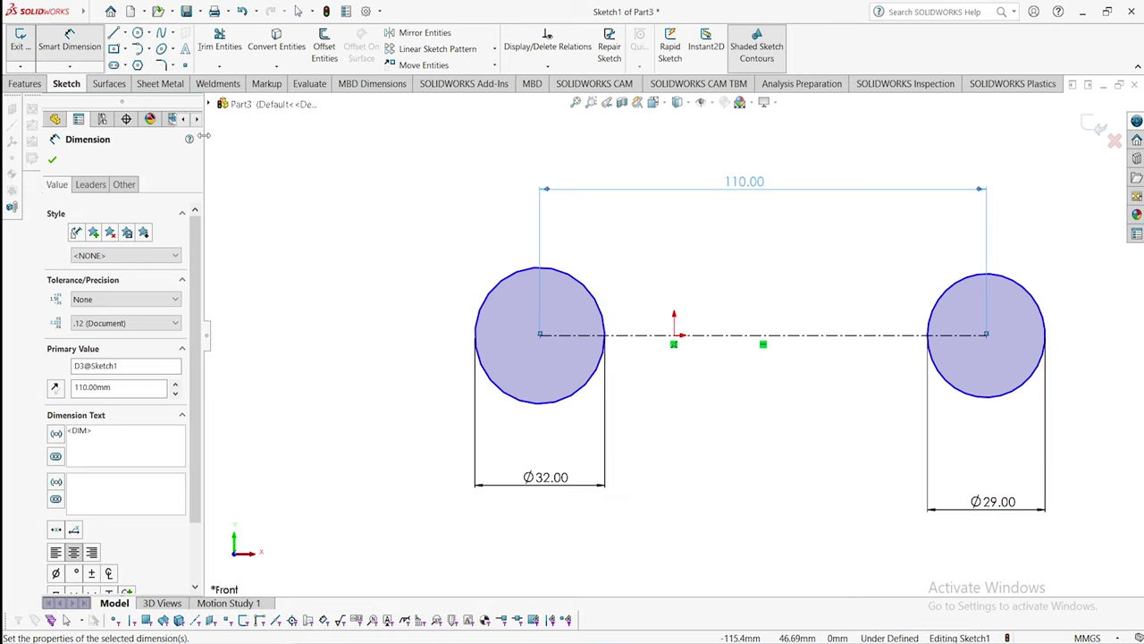
pyautogui.click(123, 33)
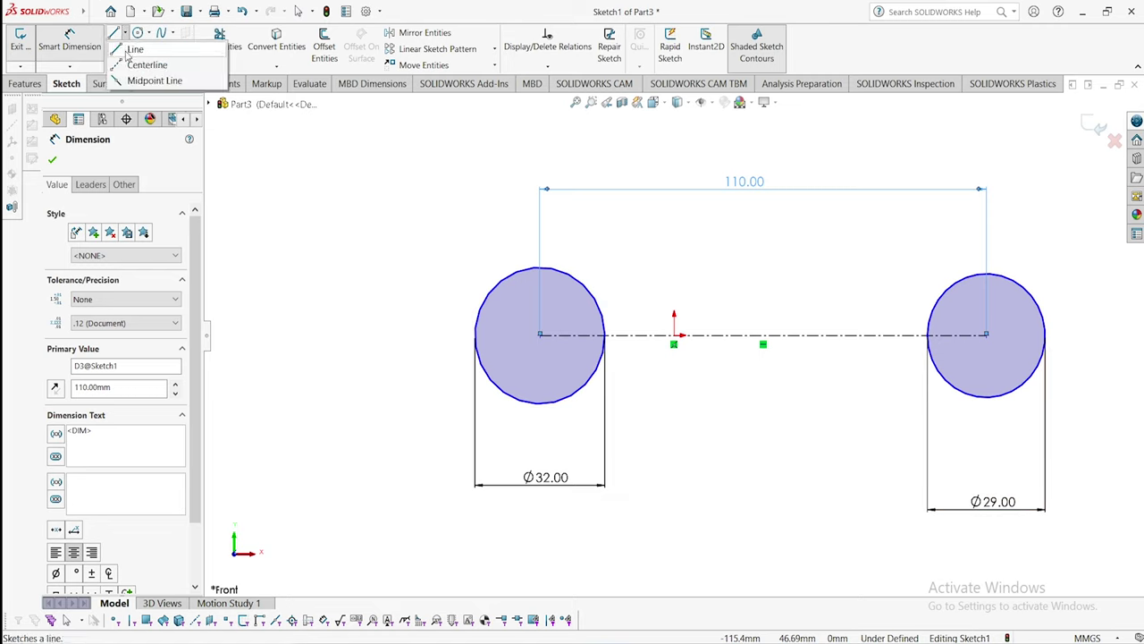
# - Draw a horizontal line just above the centerline from the left circle to the right circle
pyautogui.click(130, 51)
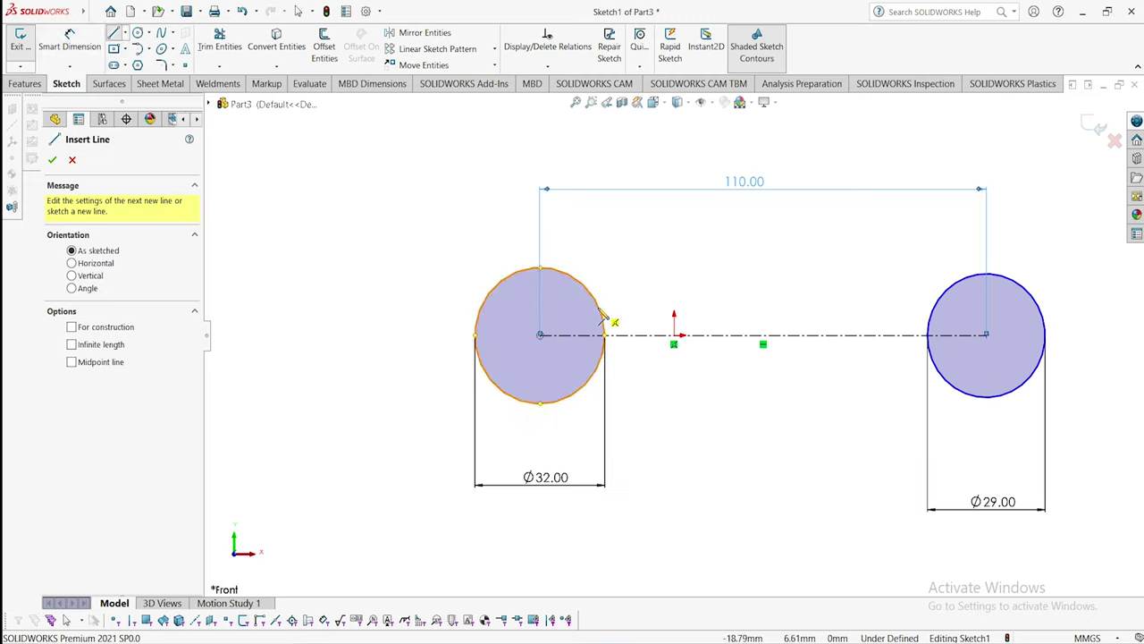
pyautogui.click(599, 309)
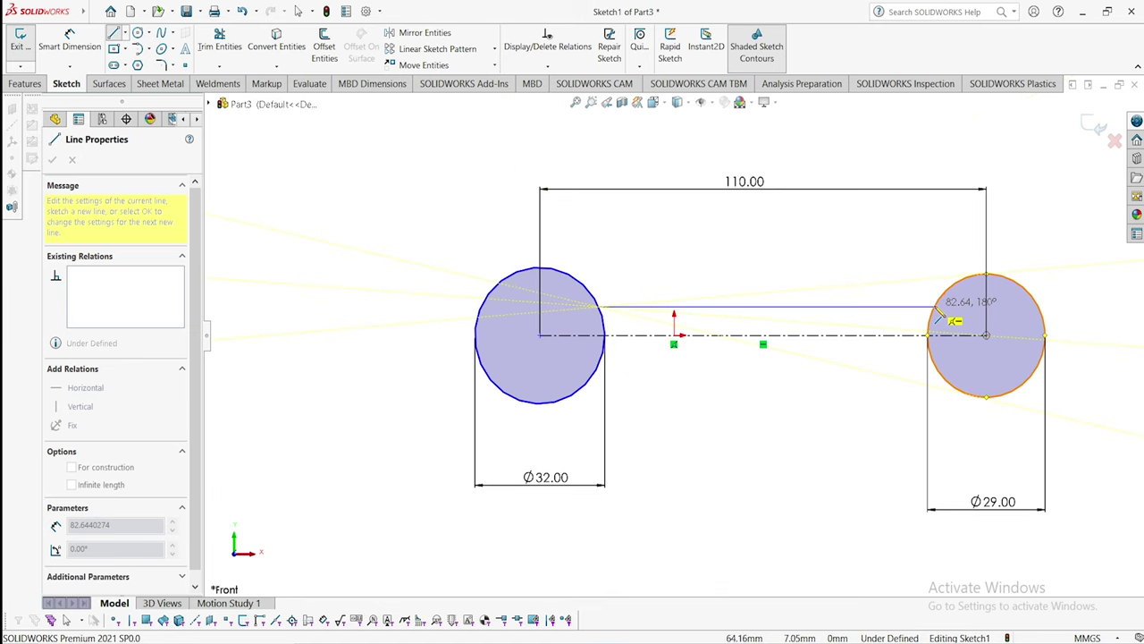
pyautogui.click(936, 307)
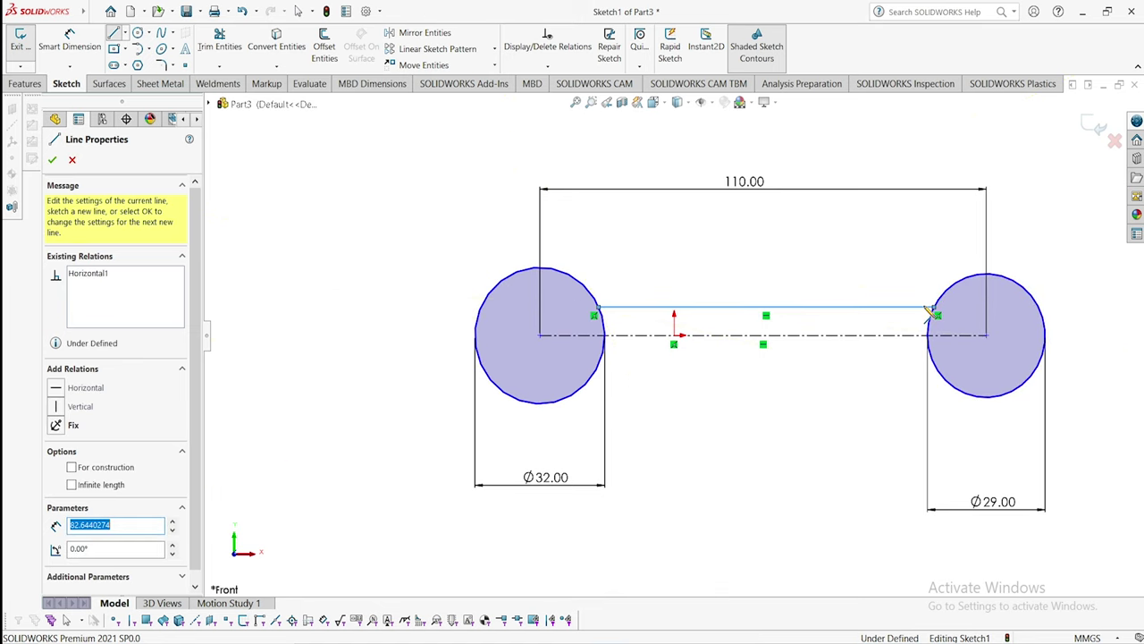
pyautogui.rightClick(418, 194)
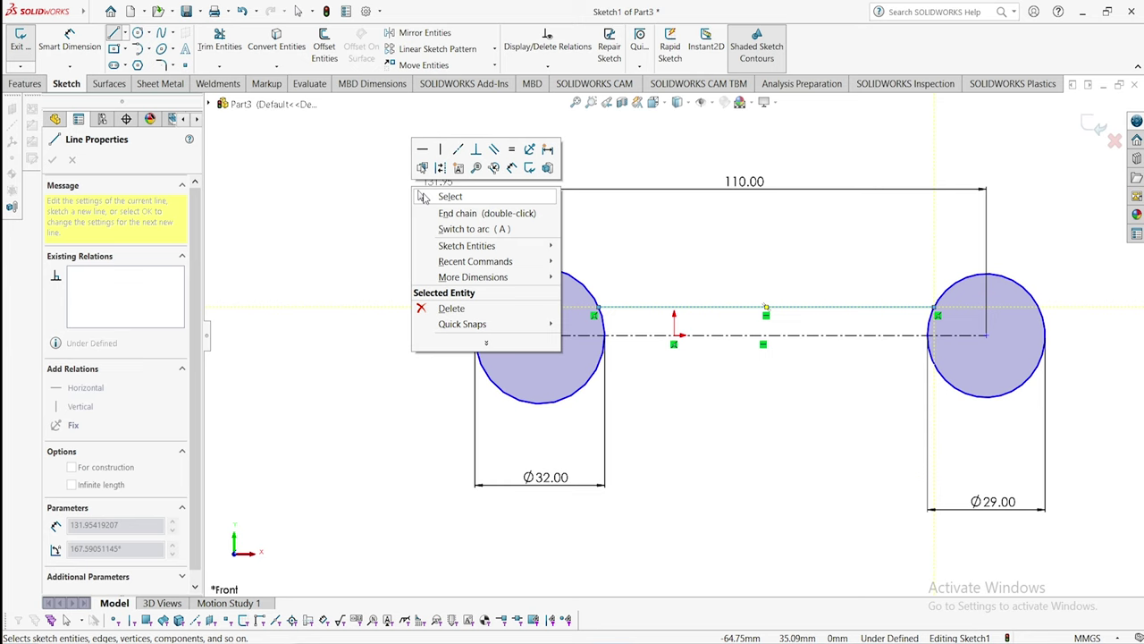
pyautogui.click(423, 197)
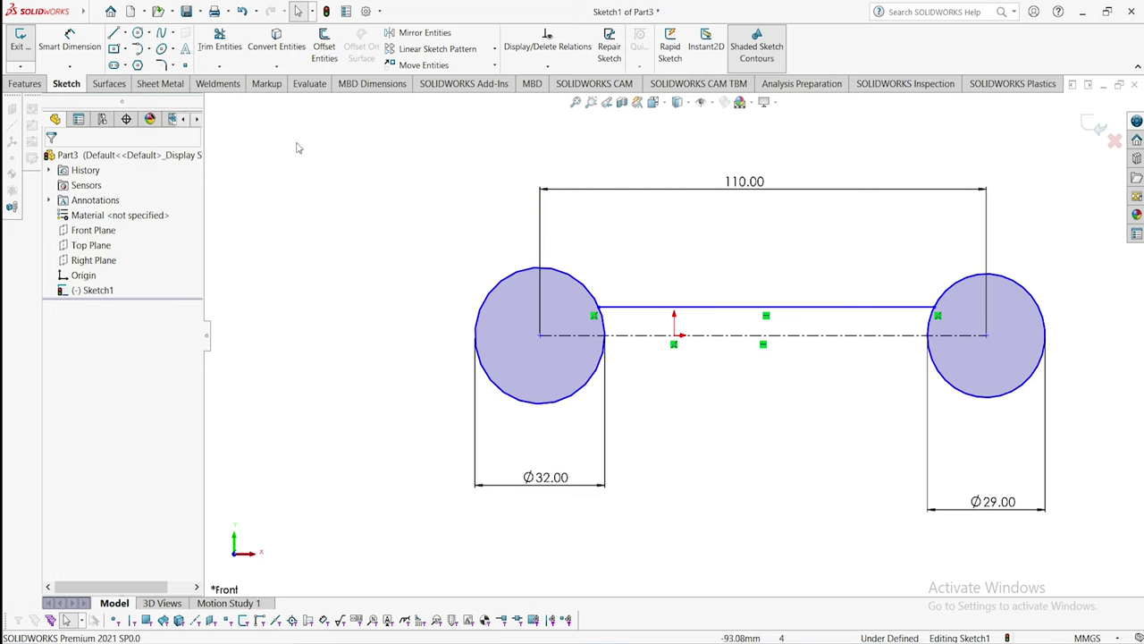
pyautogui.click(70, 42)
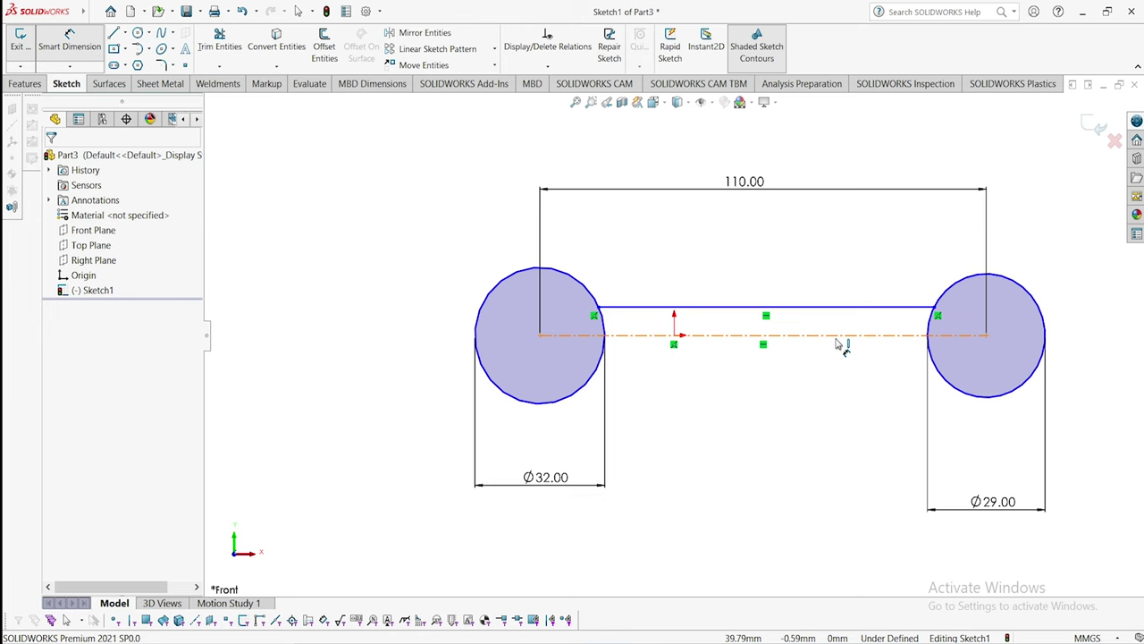
# - Dimension the handle line =11/2 (5.50 mm) above the centerline
pyautogui.click(833, 335)
pyautogui.click(836, 309)
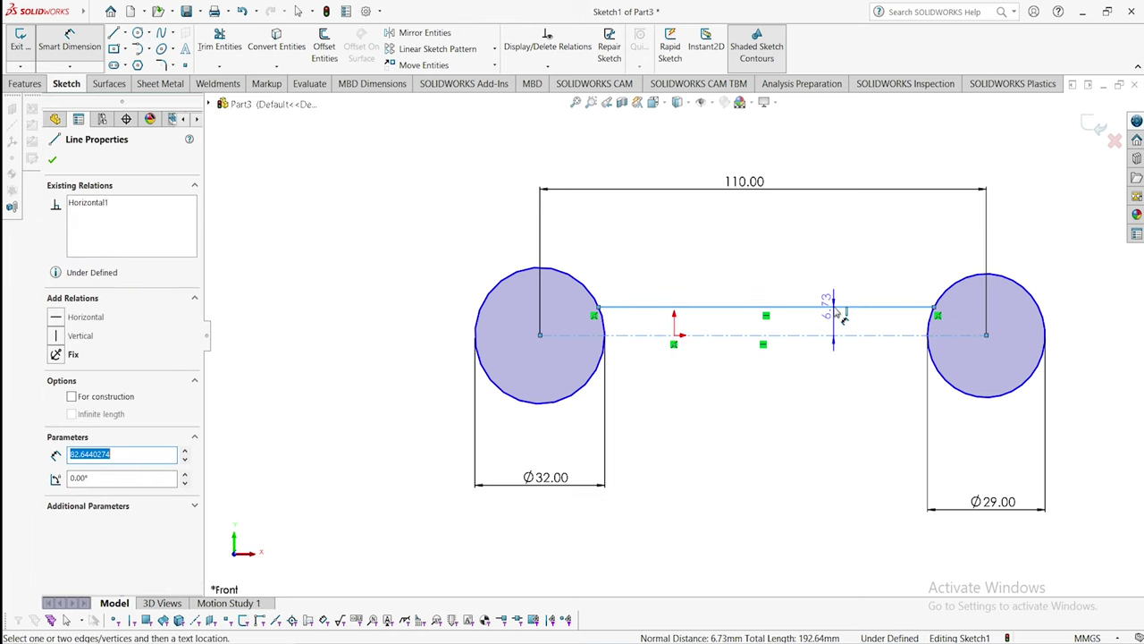
pyautogui.click(812, 166)
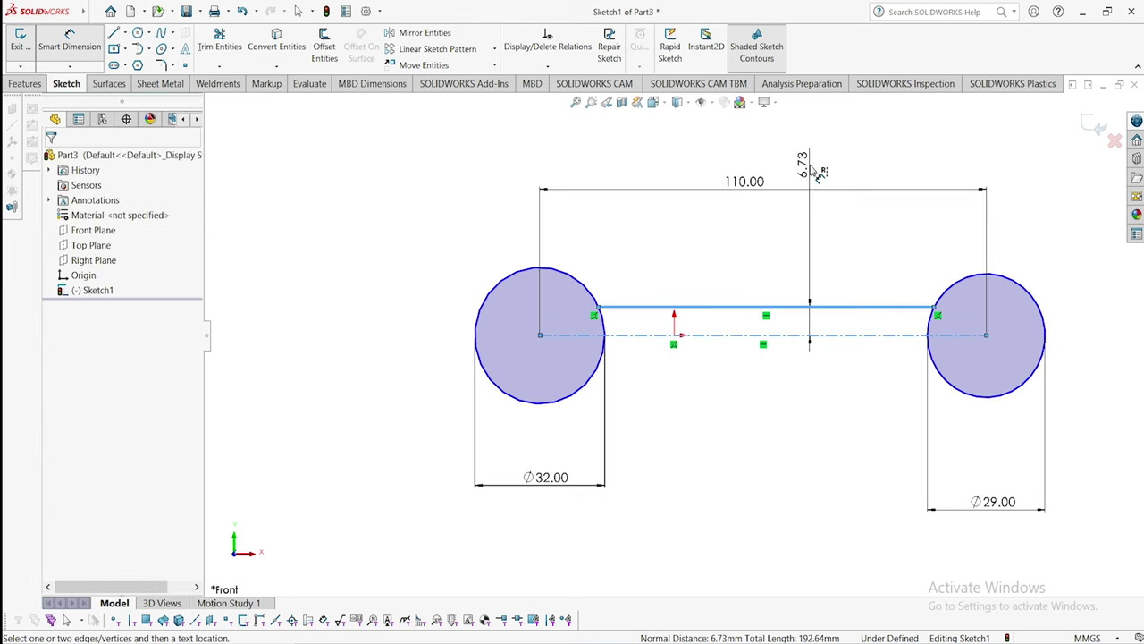
pyautogui.write('=')
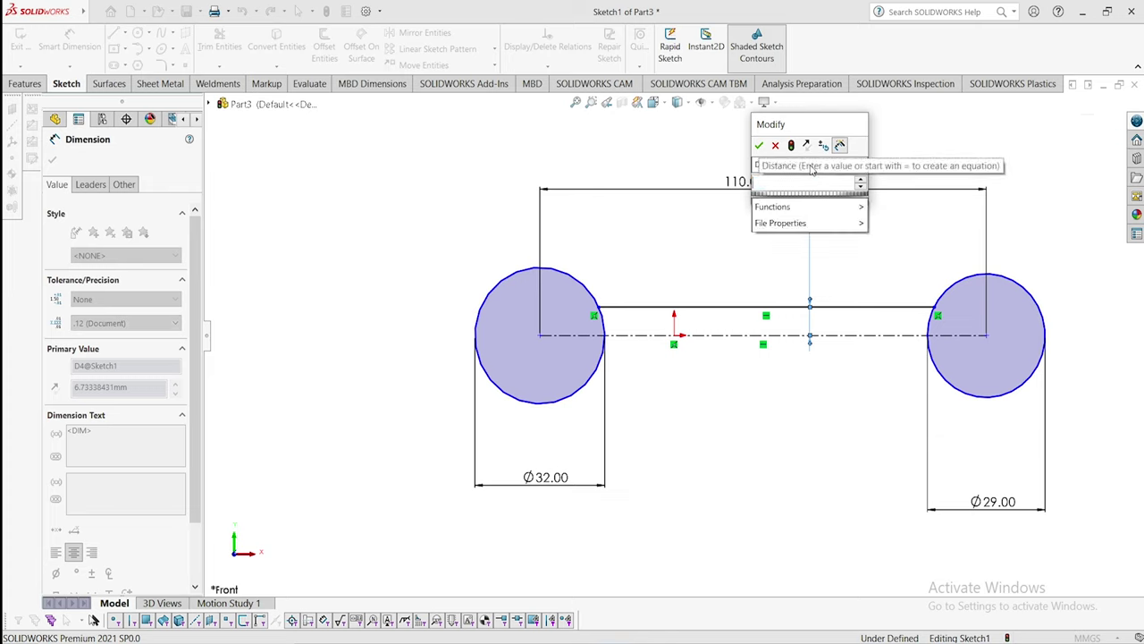
pyautogui.write('11/2')
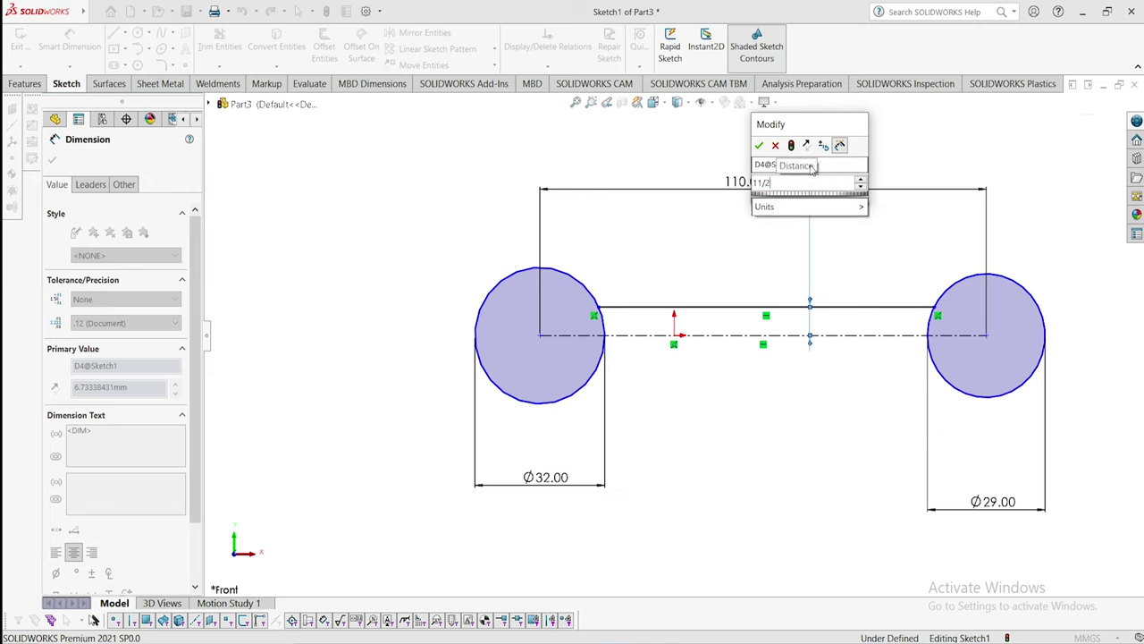
pyautogui.press('Escape')
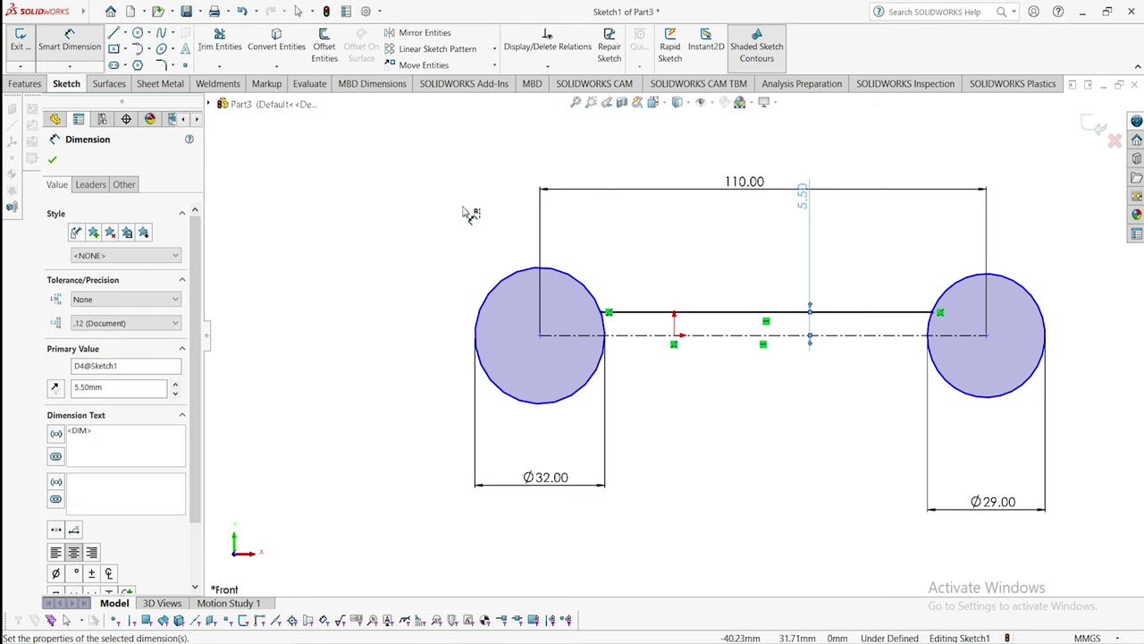
pyautogui.click(408, 33)
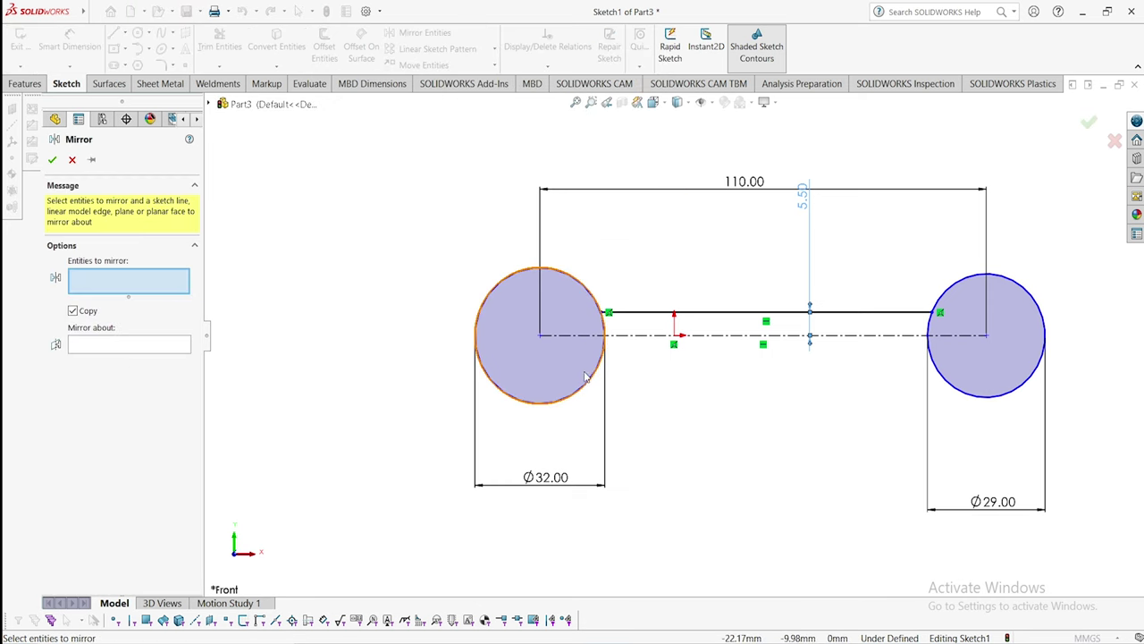
# - Mirror the upper handle line about the centerline to form the lower handle edge
pyautogui.click(633, 313)
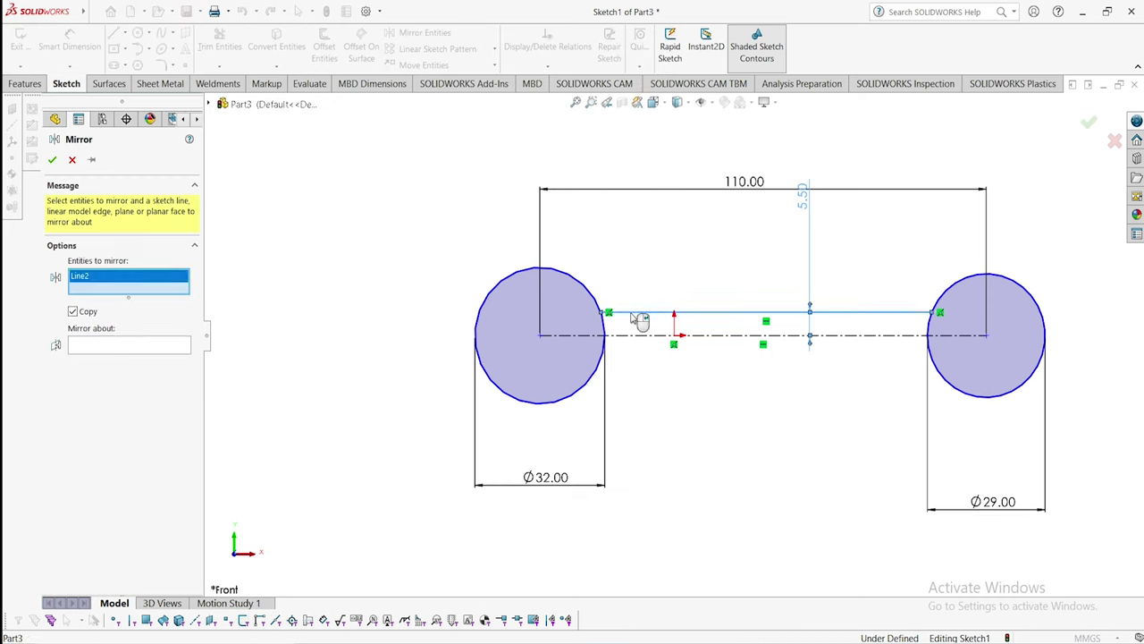
pyautogui.click(99, 345)
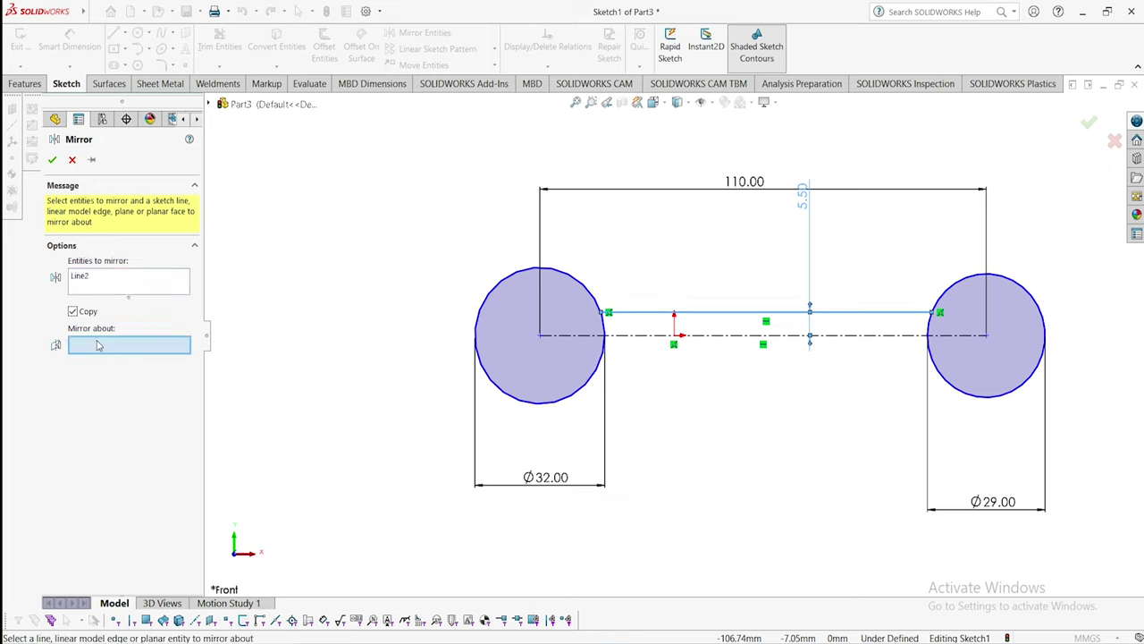
pyautogui.click(720, 337)
pyautogui.rightClick(338, 192)
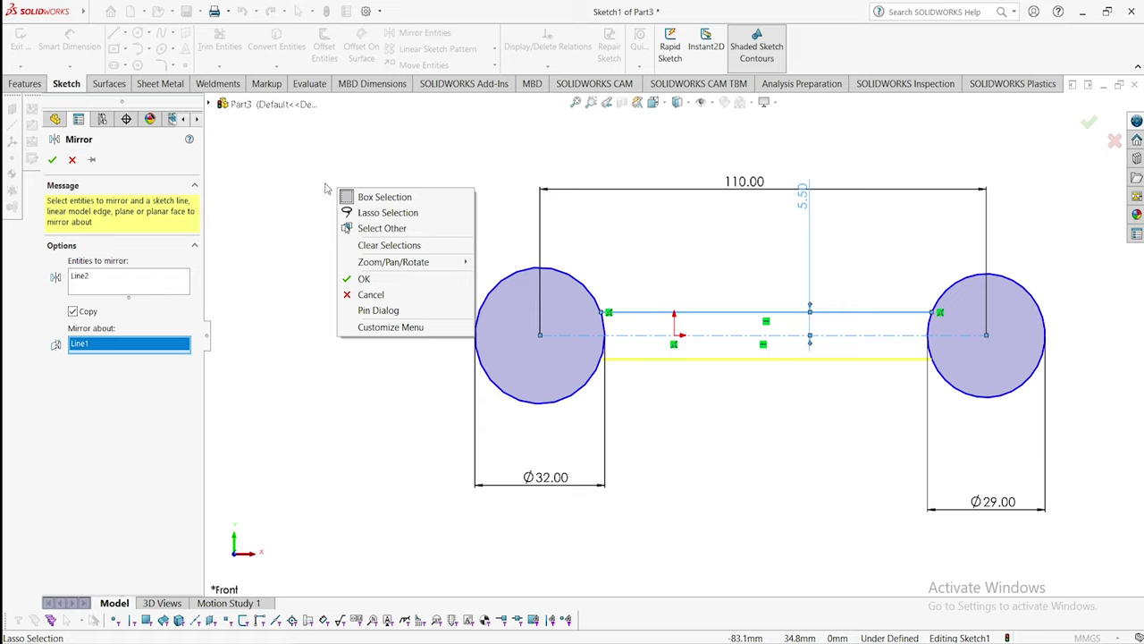
pyautogui.click(51, 168)
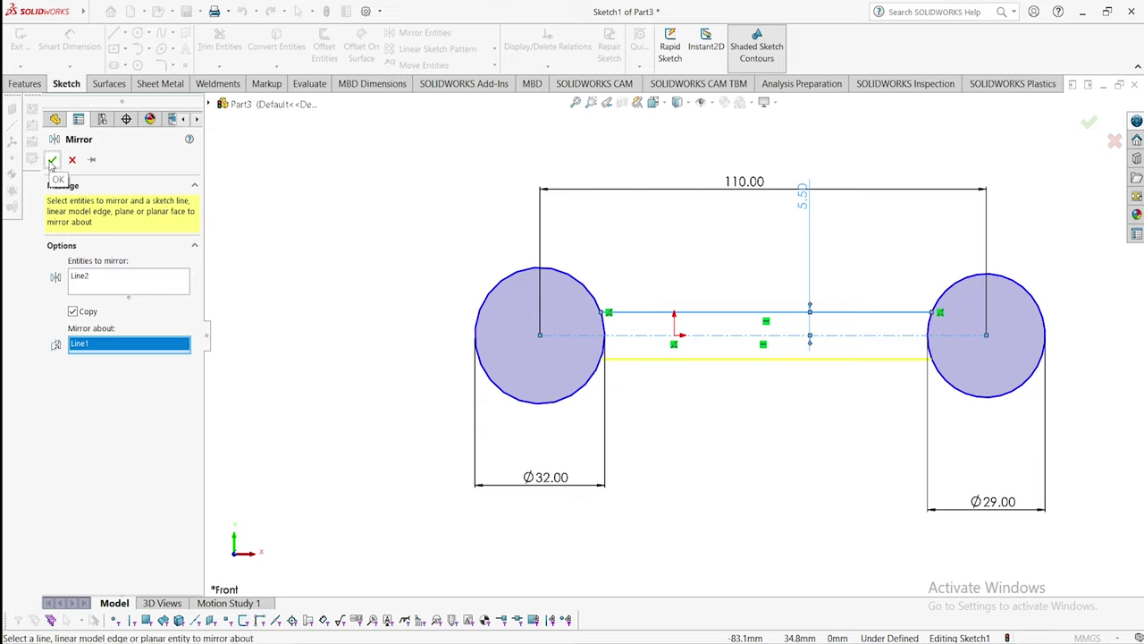
pyautogui.click(51, 160)
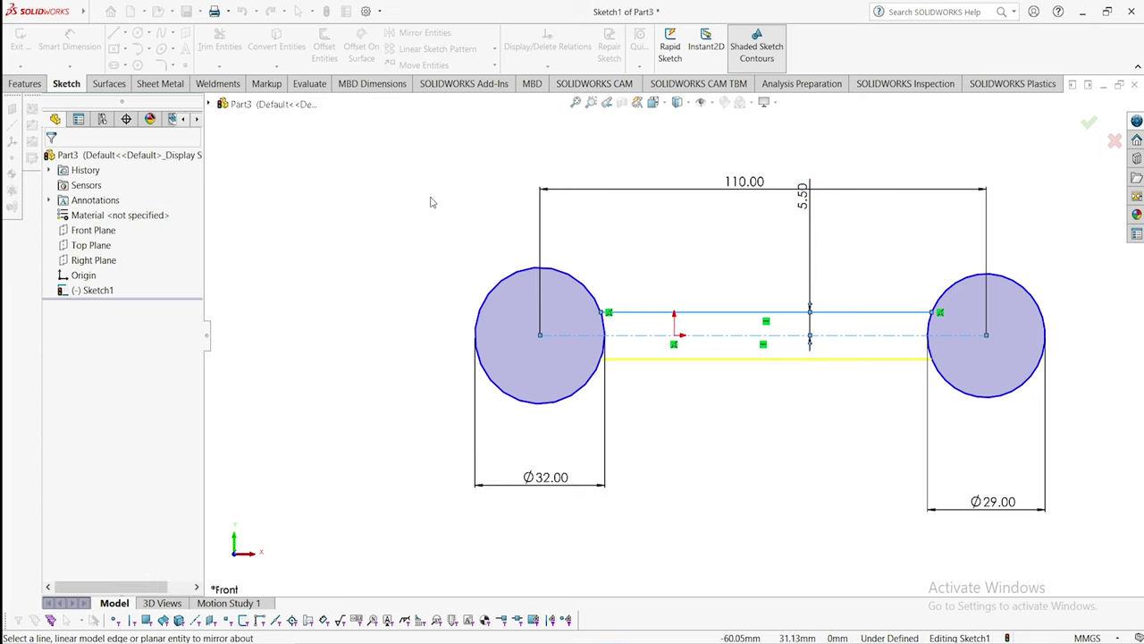
pyautogui.click(554, 301)
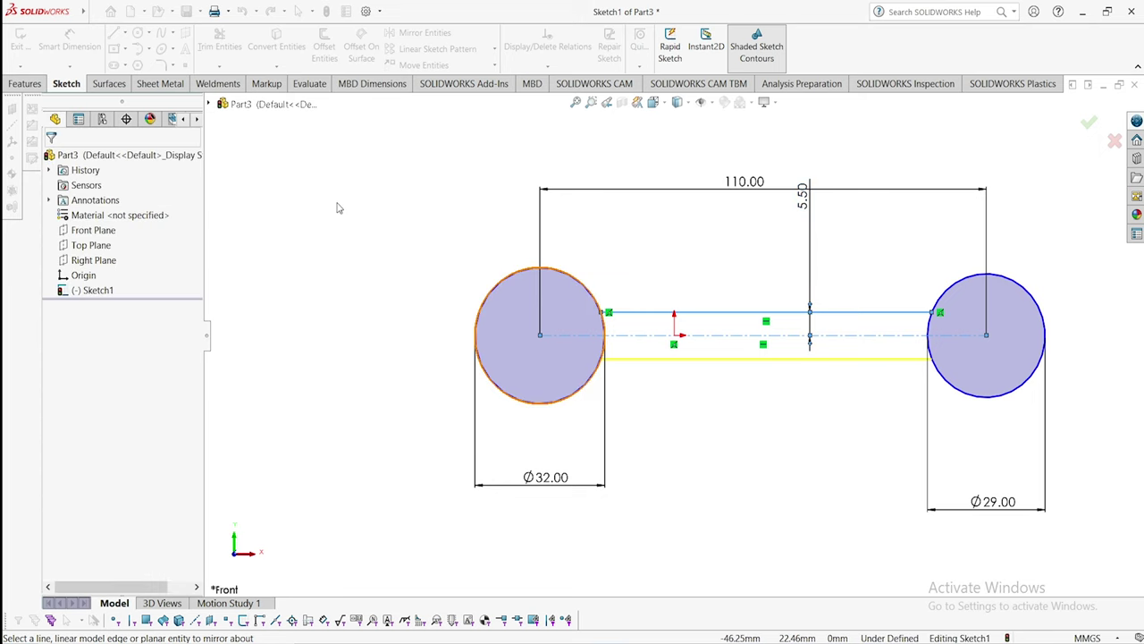
# - Draw a centre-point arc inside the left circle, curving along its right side
pyautogui.press('Return')
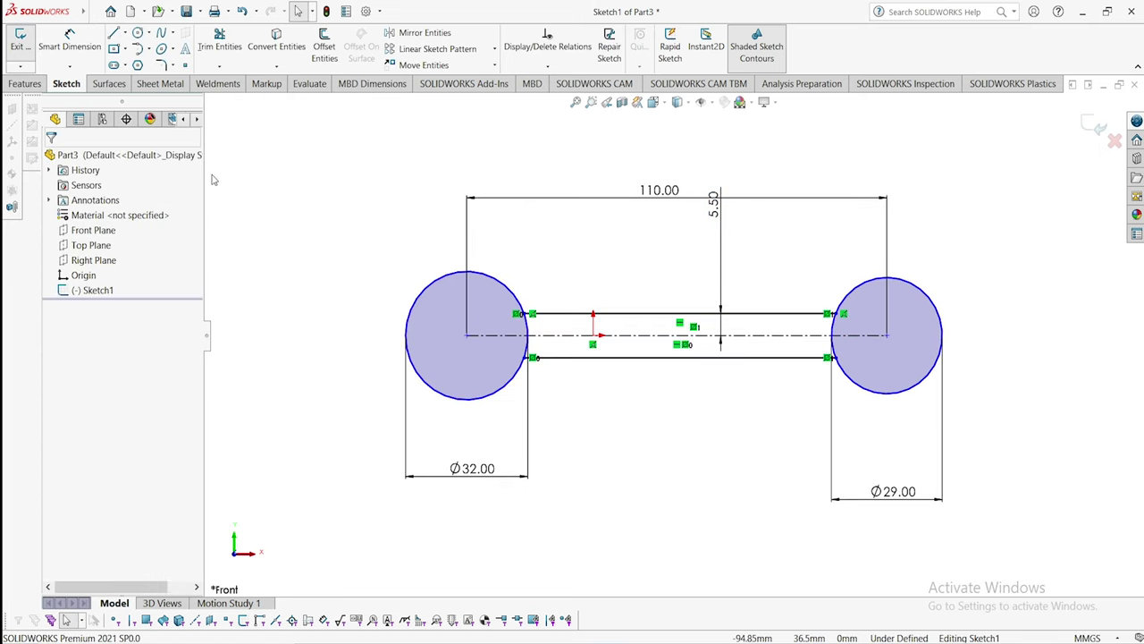
pyautogui.click(150, 50)
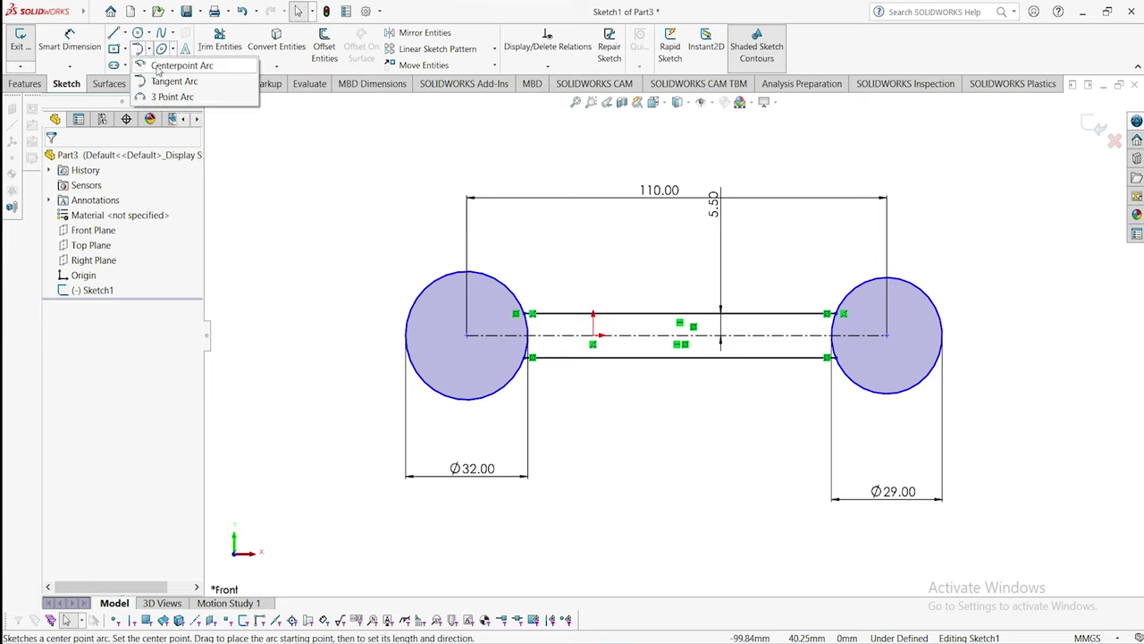
pyautogui.click(158, 70)
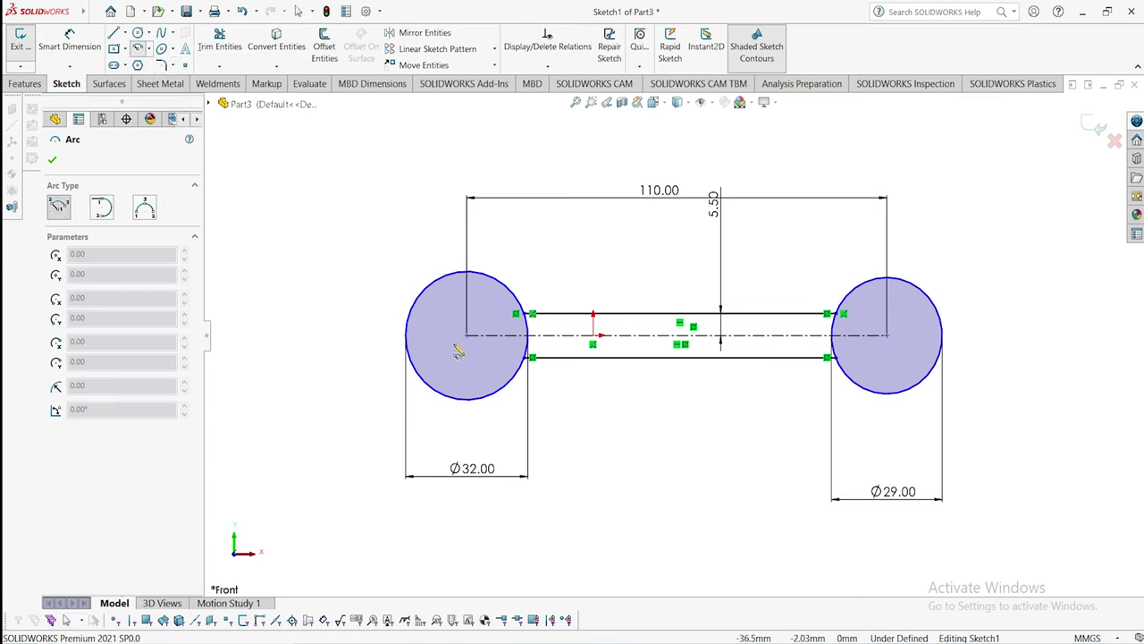
pyautogui.click(455, 341)
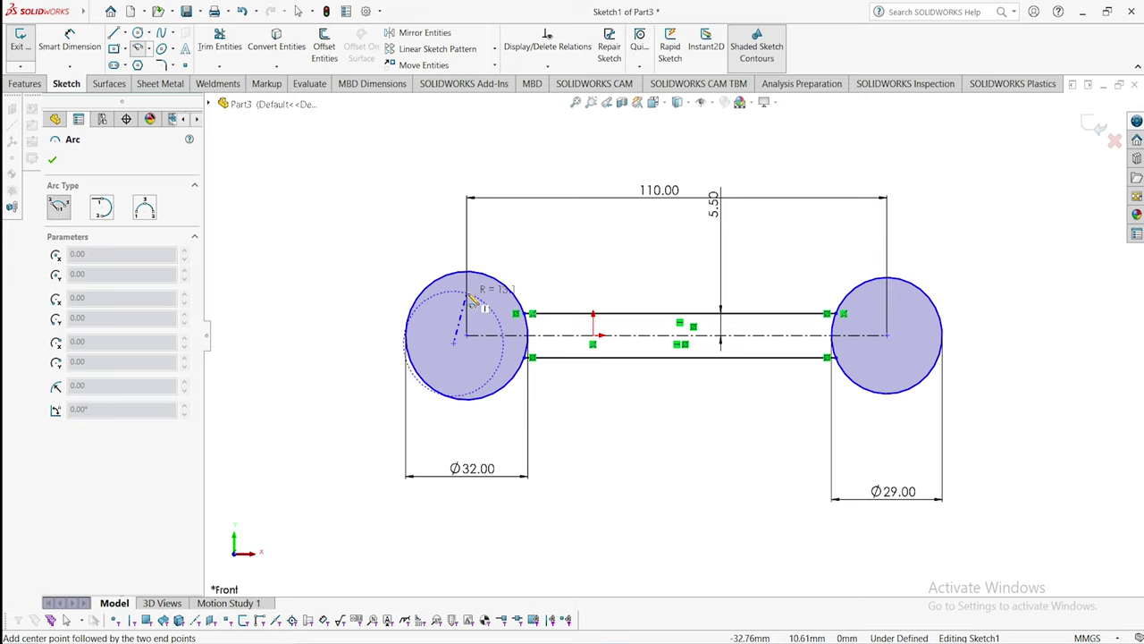
pyautogui.click(473, 293)
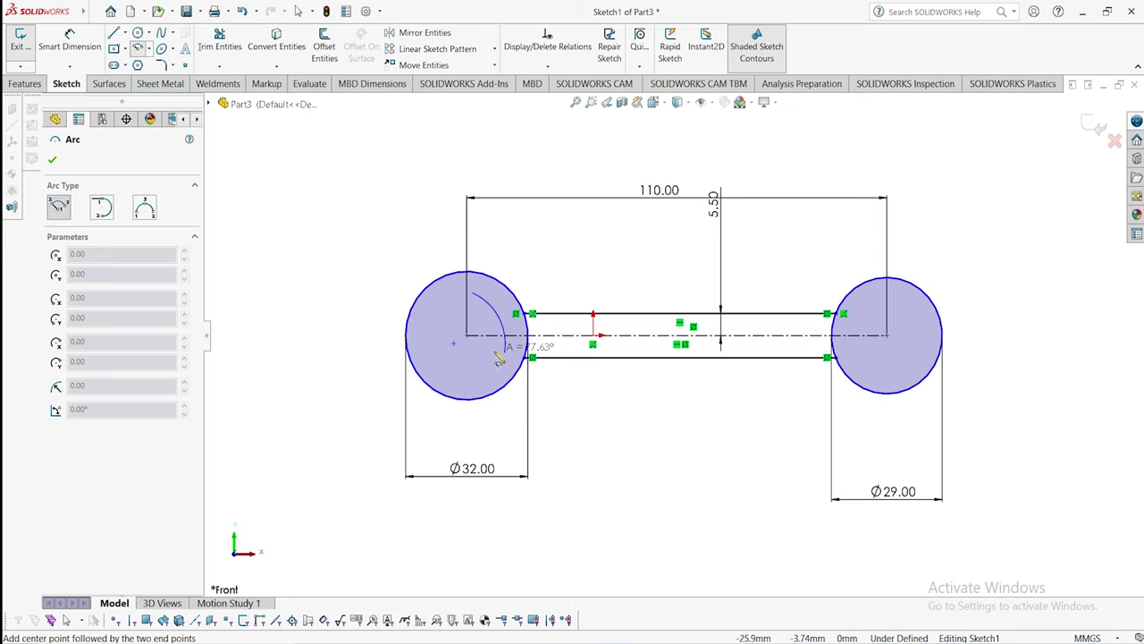
pyautogui.click(502, 362)
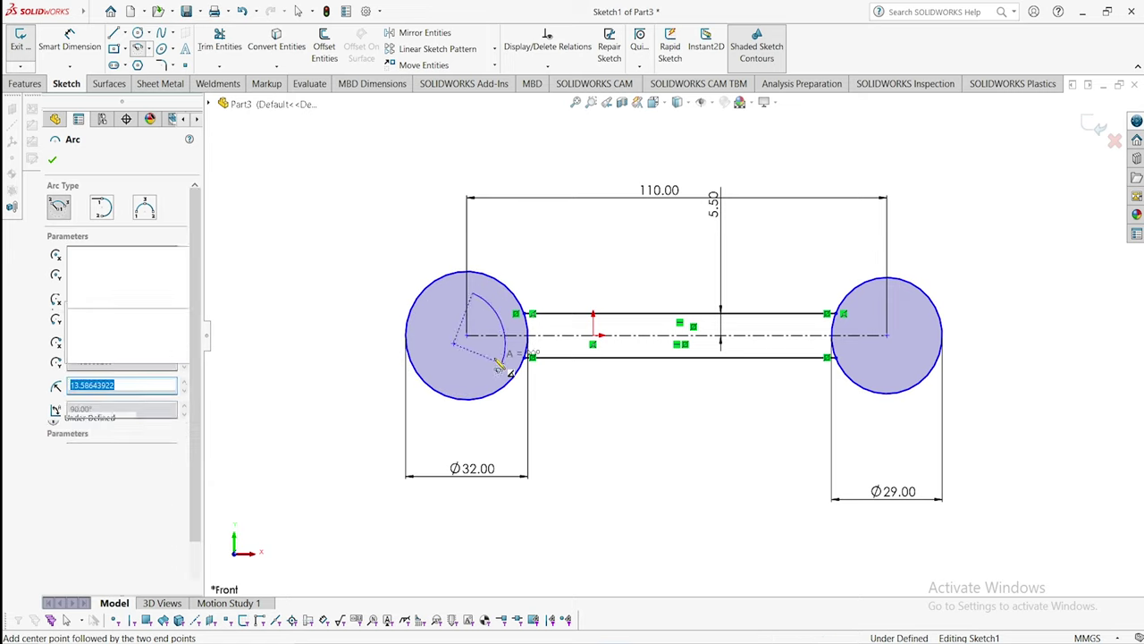
pyautogui.rightClick(387, 248)
pyautogui.click(410, 249)
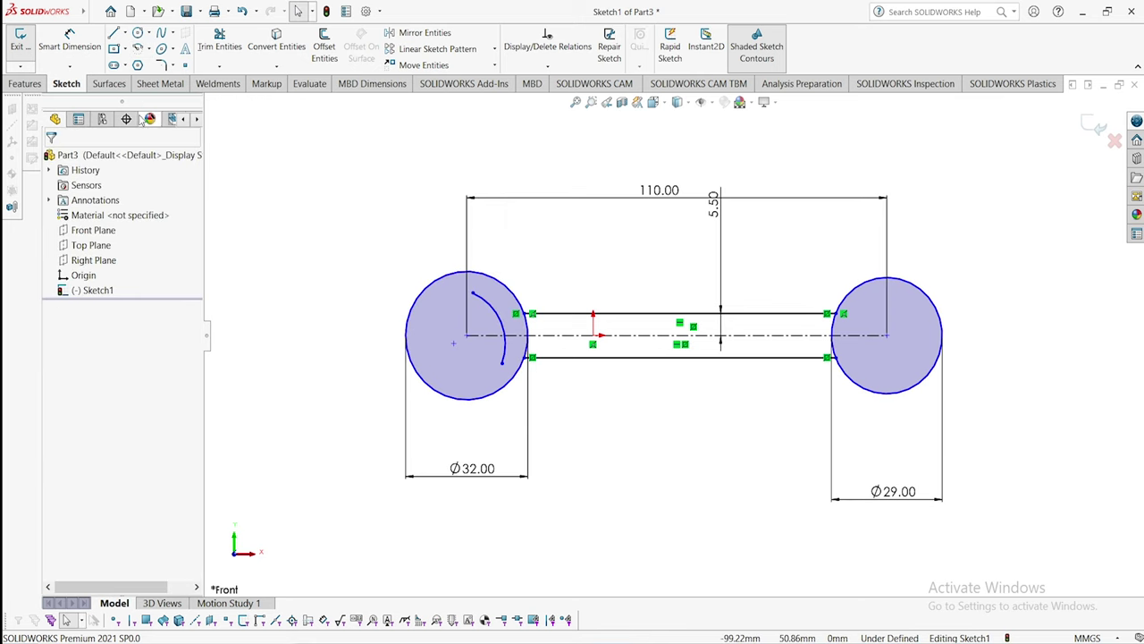
# - Draw the upper and lower jaw lines from the arc ends to the left circle
pyautogui.click(125, 32)
pyautogui.click(132, 49)
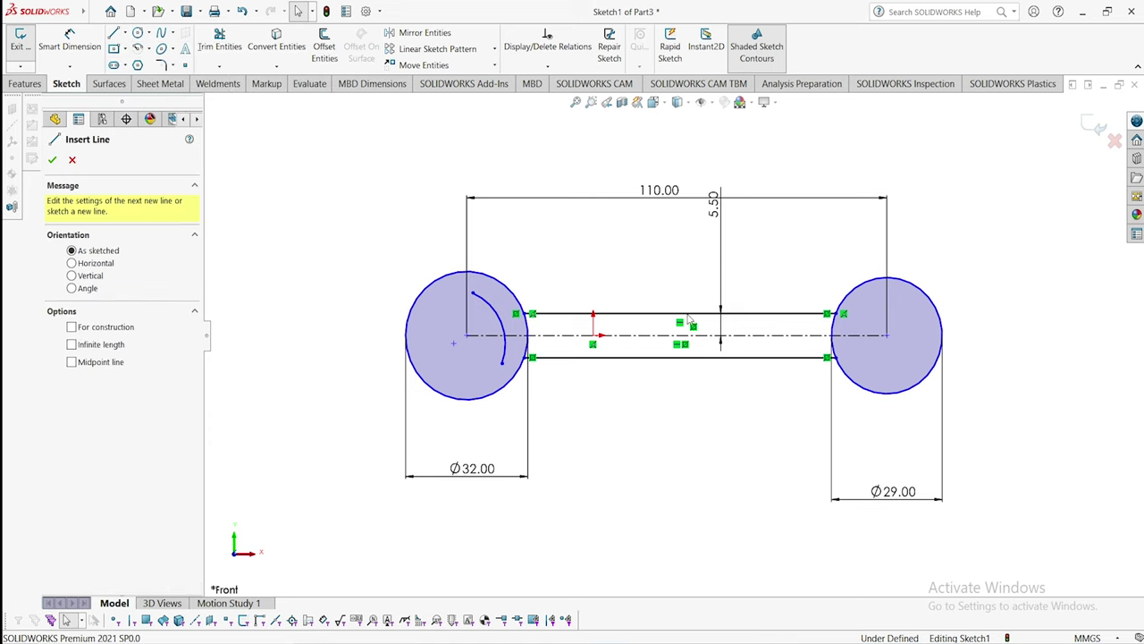
pyautogui.click(472, 292)
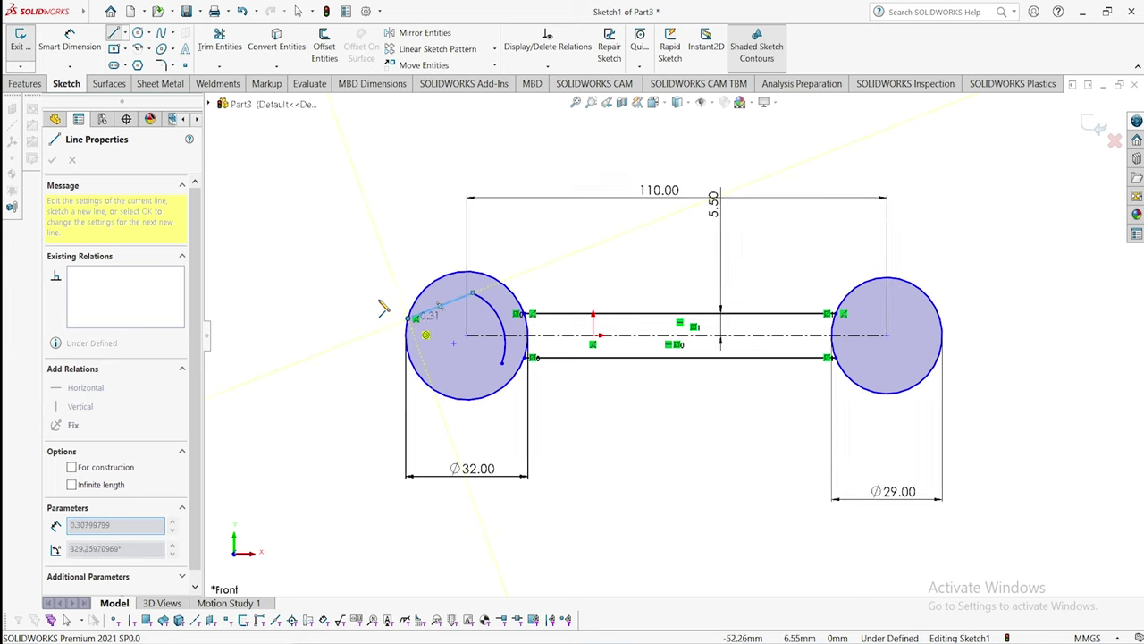
pyautogui.rightClick(368, 270)
pyautogui.click(372, 271)
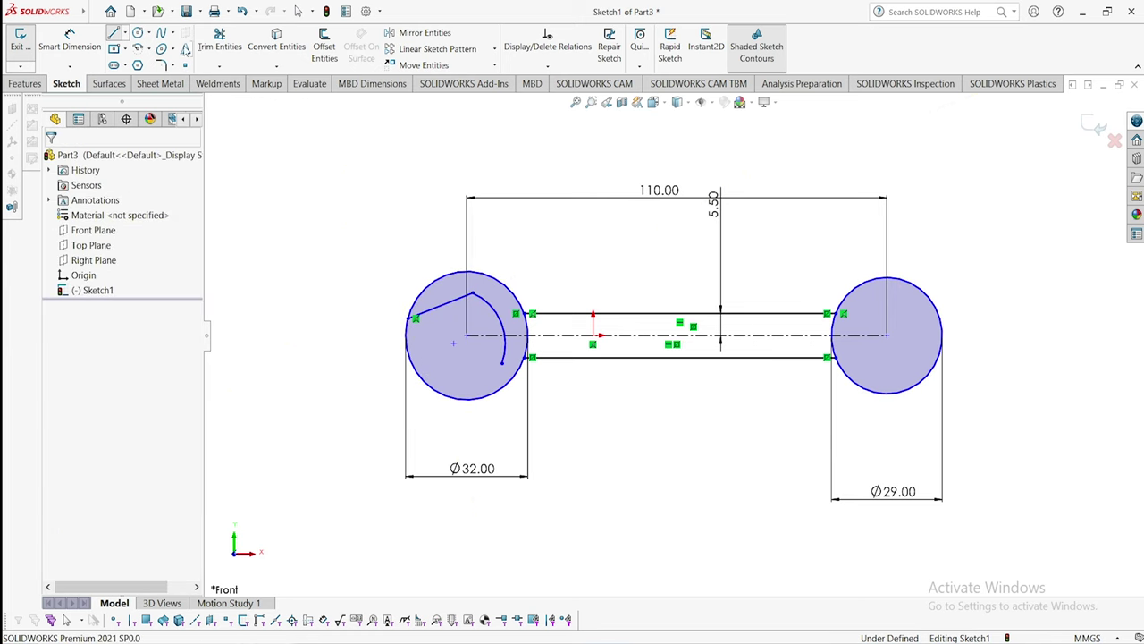
pyautogui.click(116, 33)
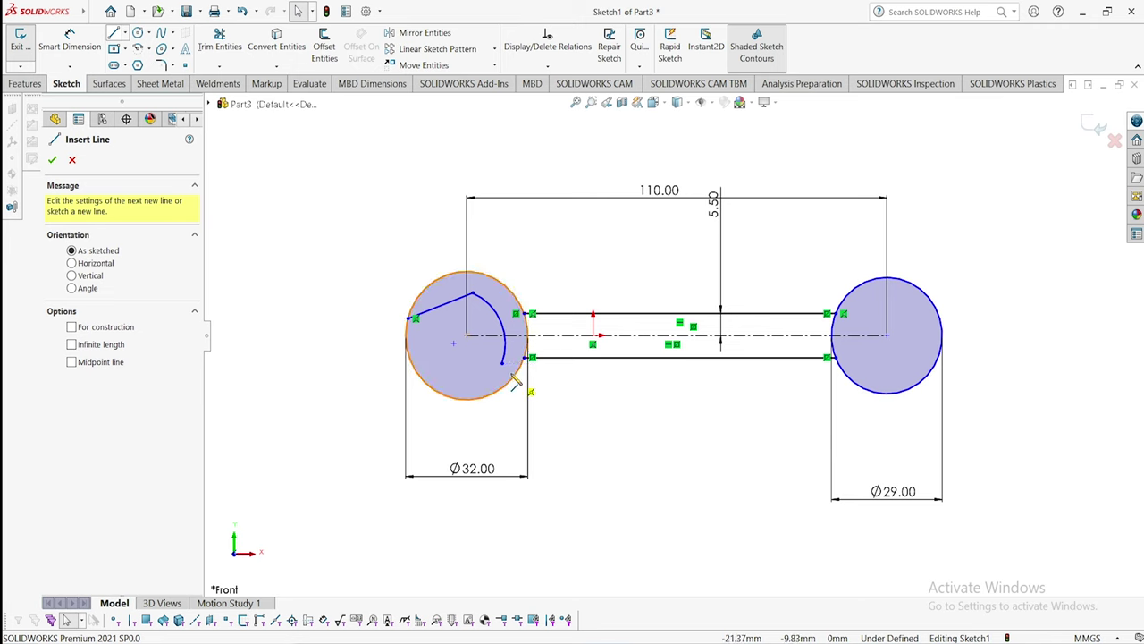
pyautogui.click(503, 364)
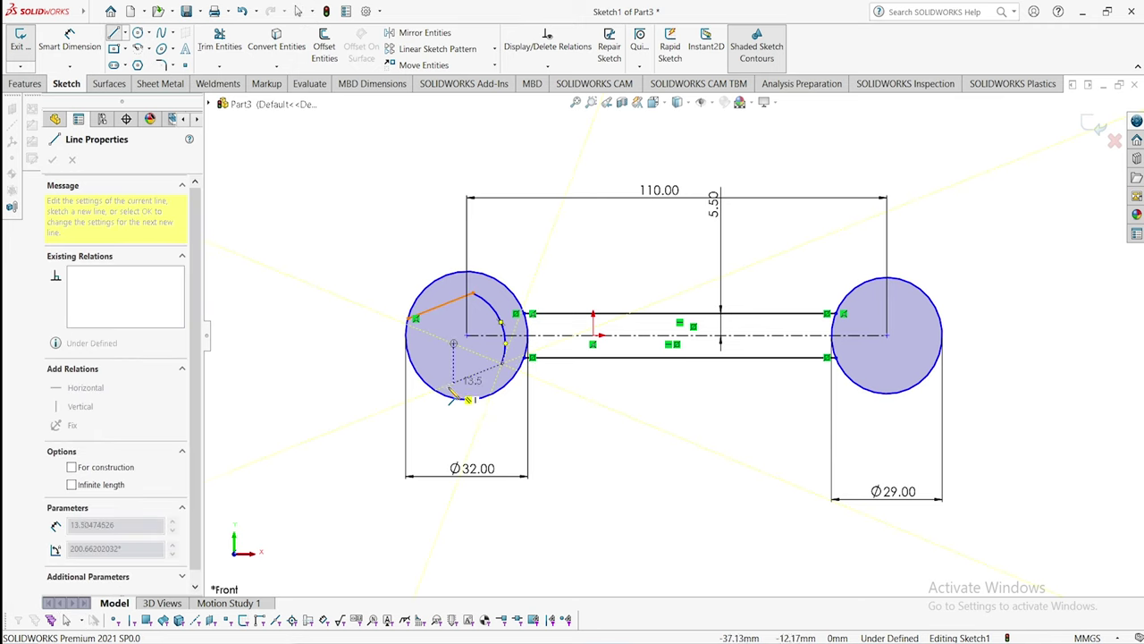
pyautogui.click(447, 389)
pyautogui.rightClick(326, 274)
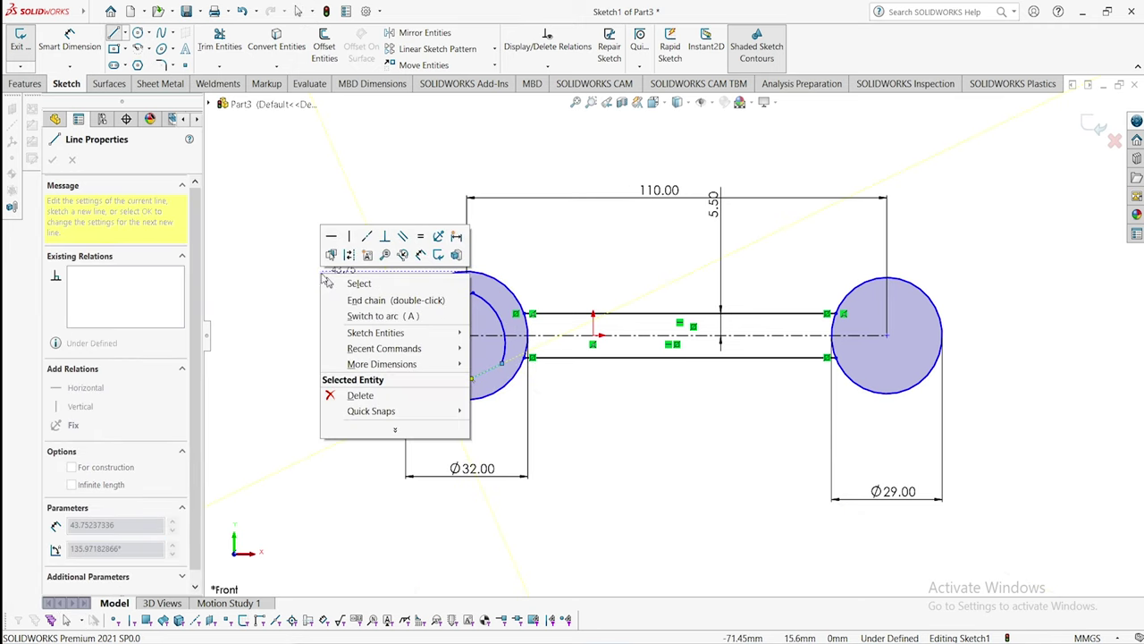
pyautogui.click(336, 279)
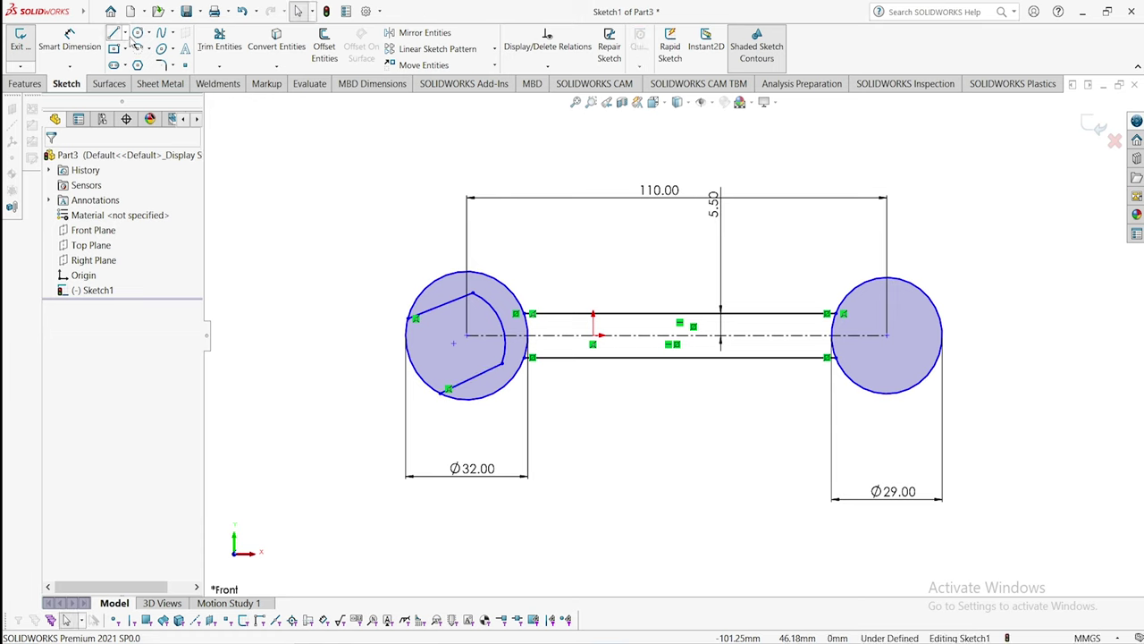
# - Add a construction centerline joining the upper and lower jaw tips
pyautogui.click(123, 33)
pyautogui.click(143, 57)
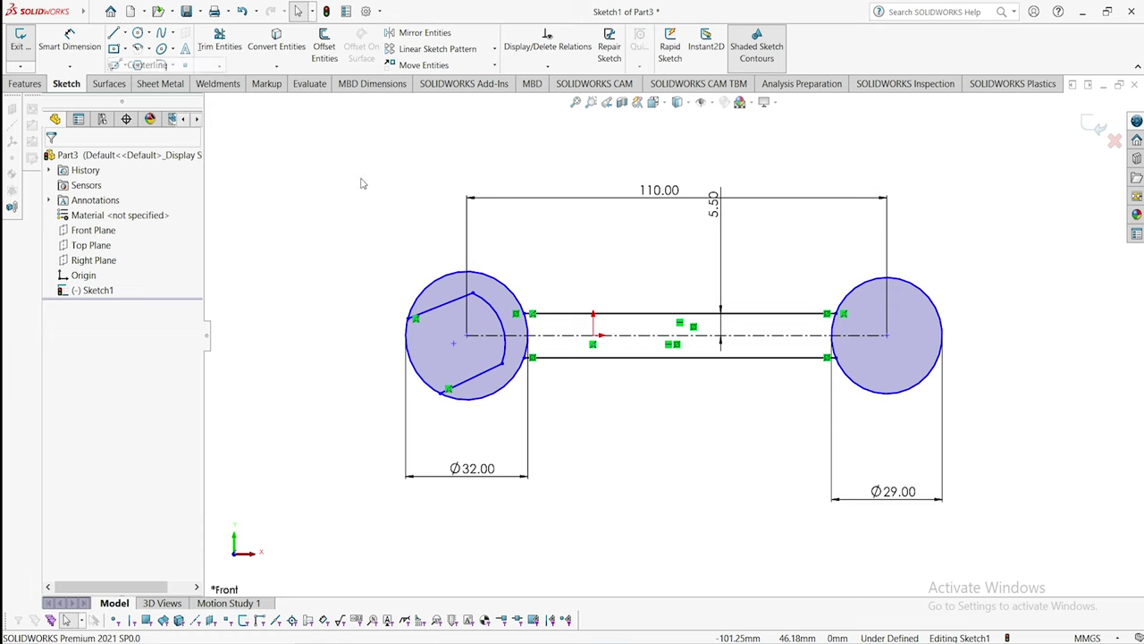
pyautogui.click(483, 309)
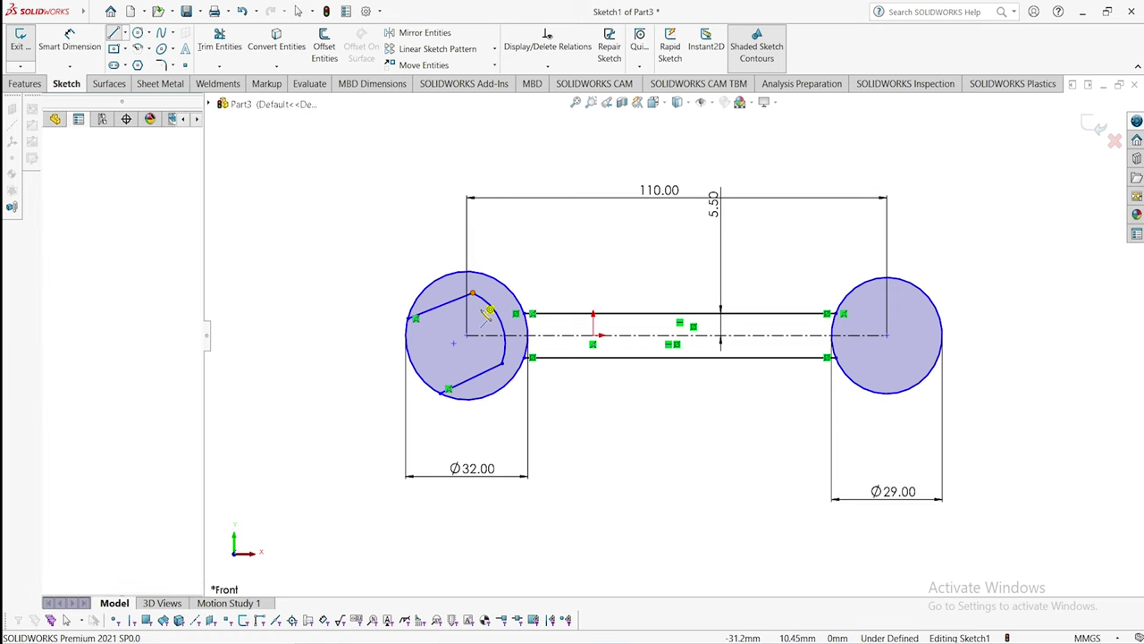
pyautogui.click(503, 362)
pyautogui.rightClick(348, 161)
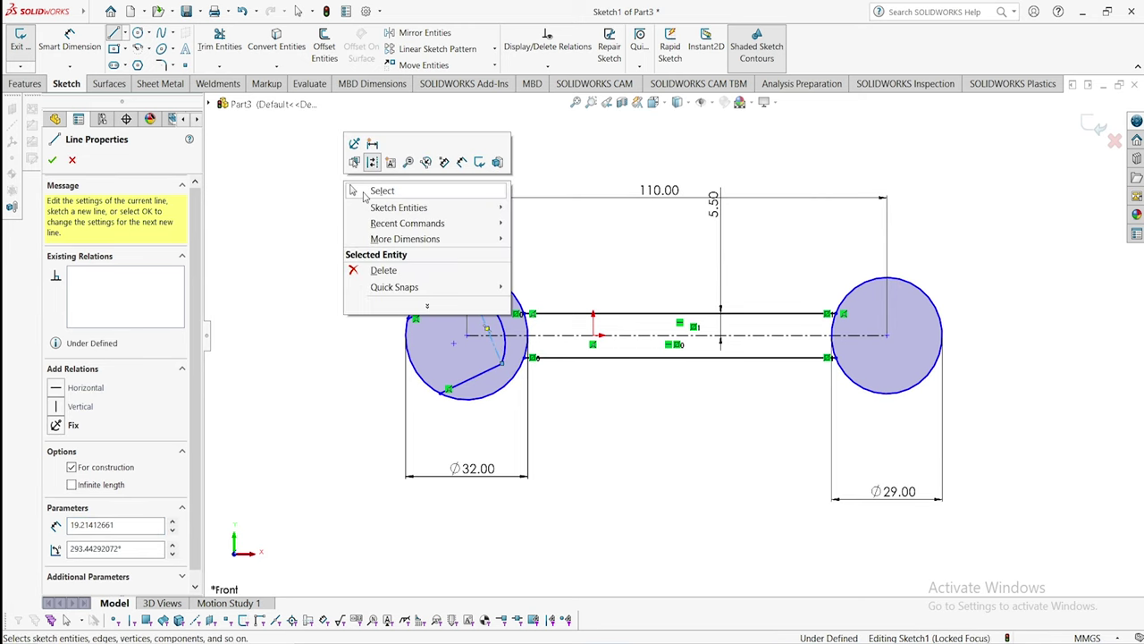
pyautogui.click(373, 198)
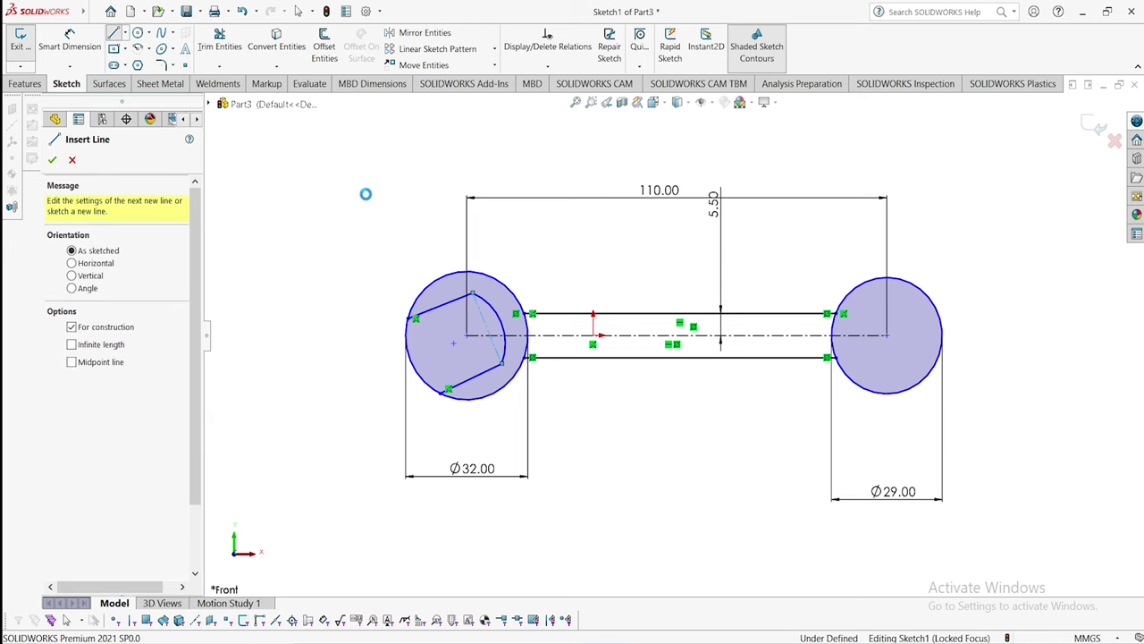
pyautogui.click(70, 40)
# - Make the upper and lower jaw lines each perpendicular to the construction line
pyautogui.press('Escape')
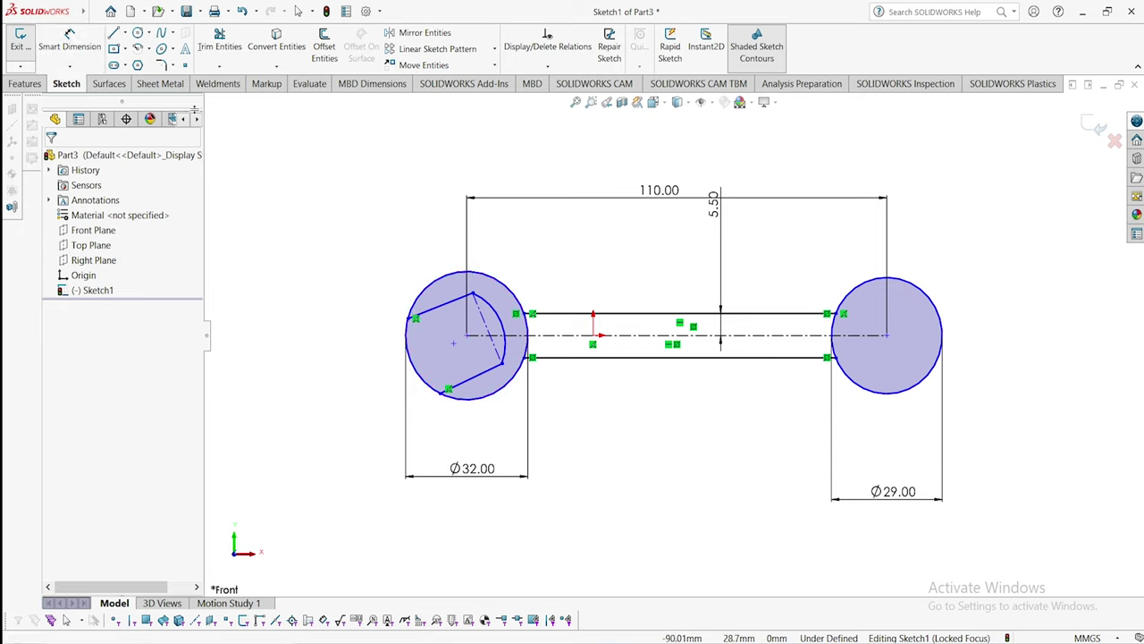
pyautogui.click(463, 302)
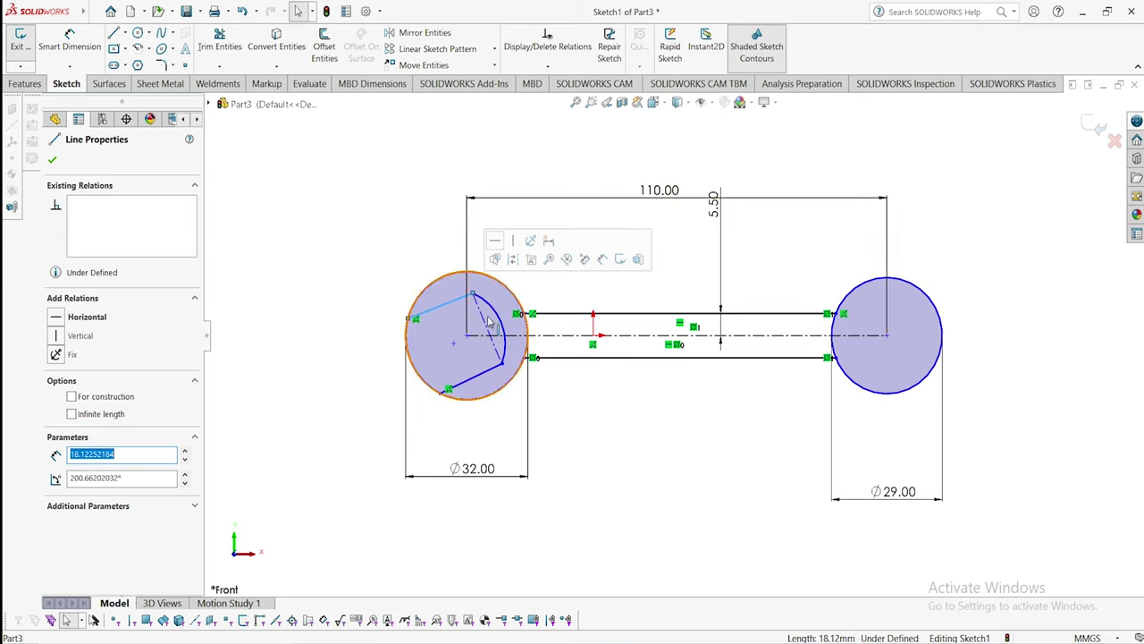
pyautogui.keyDown('ctrl'); pyautogui.click(483, 324); pyautogui.keyUp('ctrl')
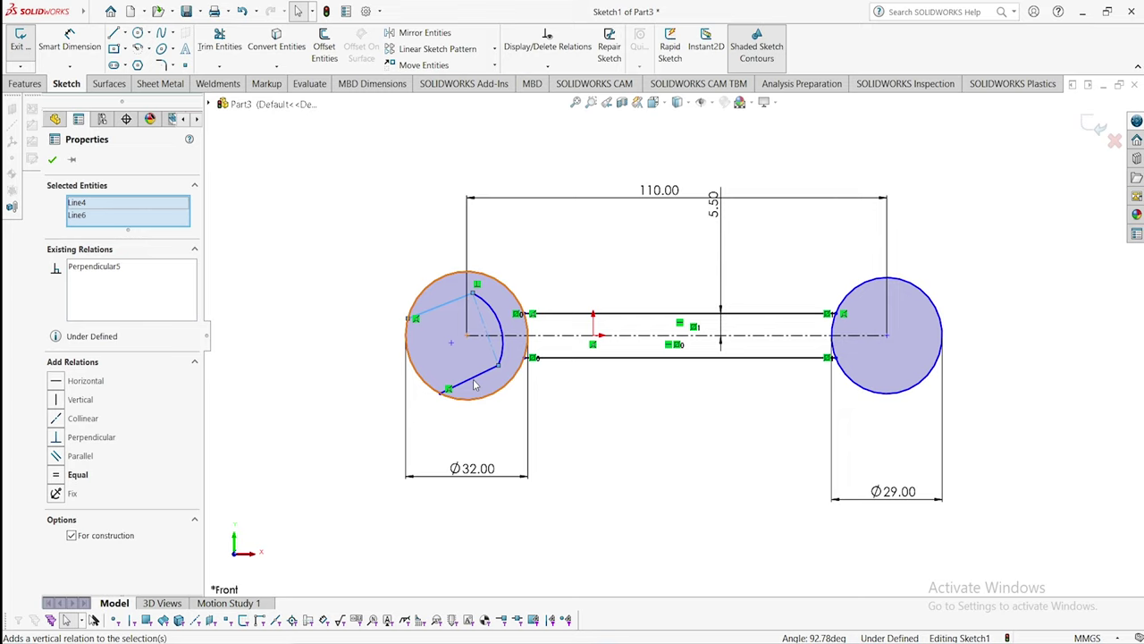
pyautogui.press('Escape')
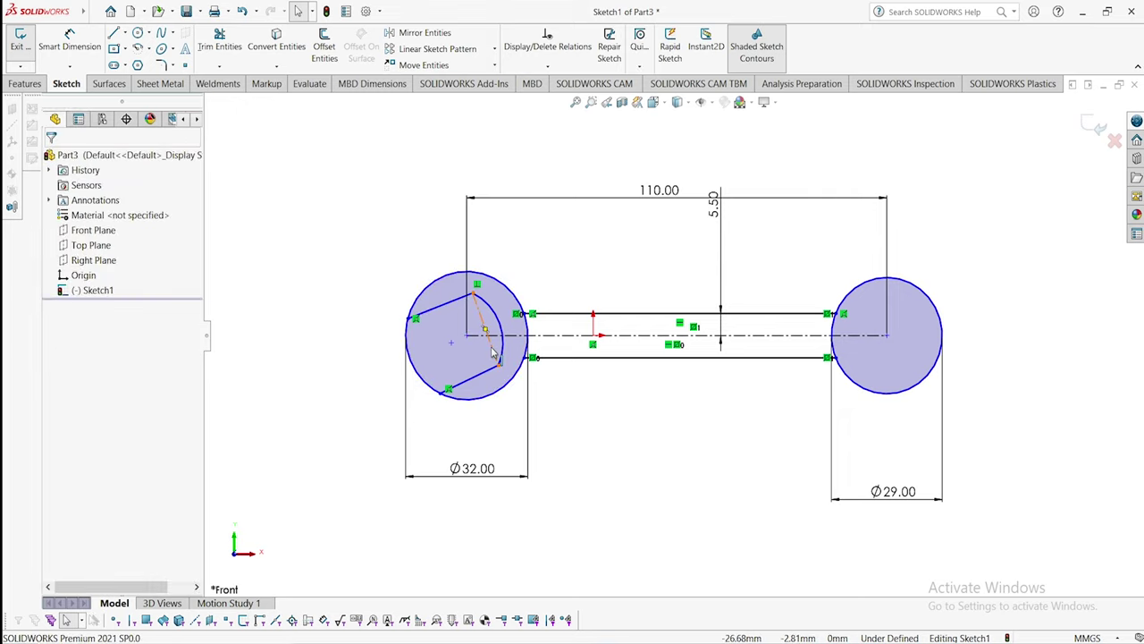
pyautogui.click(493, 353)
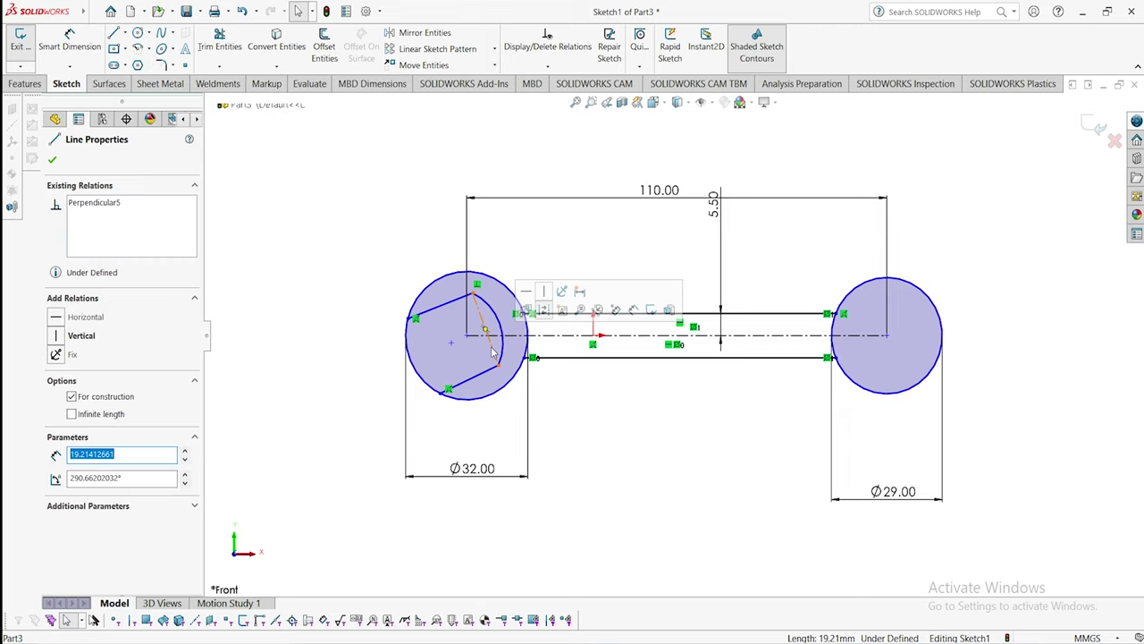
pyautogui.keyDown('ctrl'); pyautogui.click(488, 374); pyautogui.keyUp('ctrl')
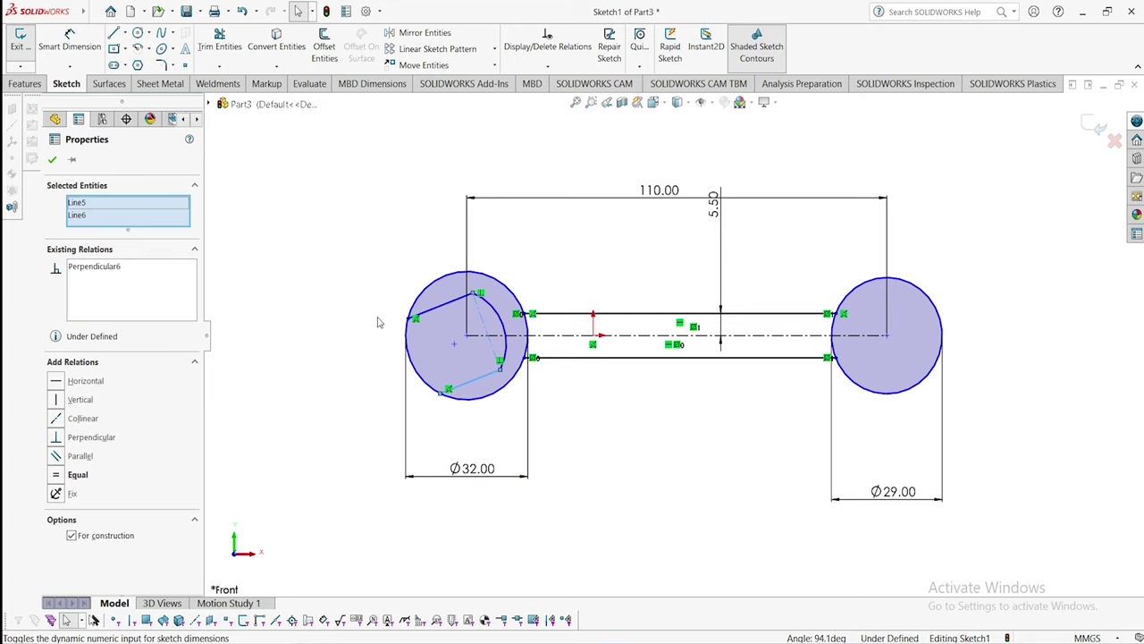
pyautogui.click(325, 233)
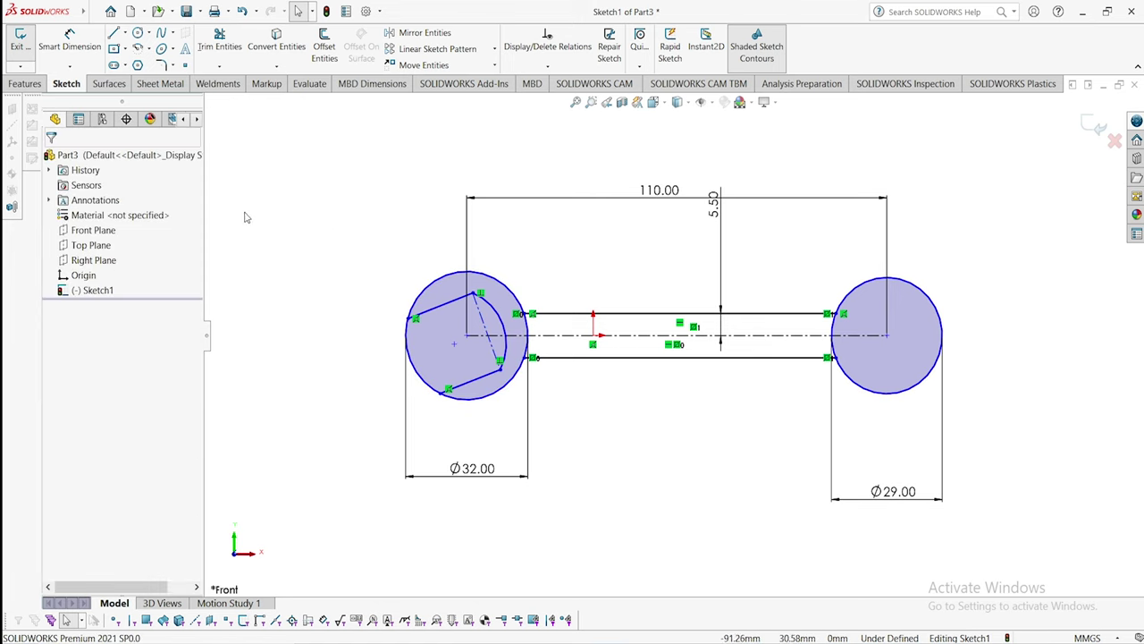
# - Dimension the left jaw point 6 mm horizontally from the reference point
pyautogui.click(70, 41)
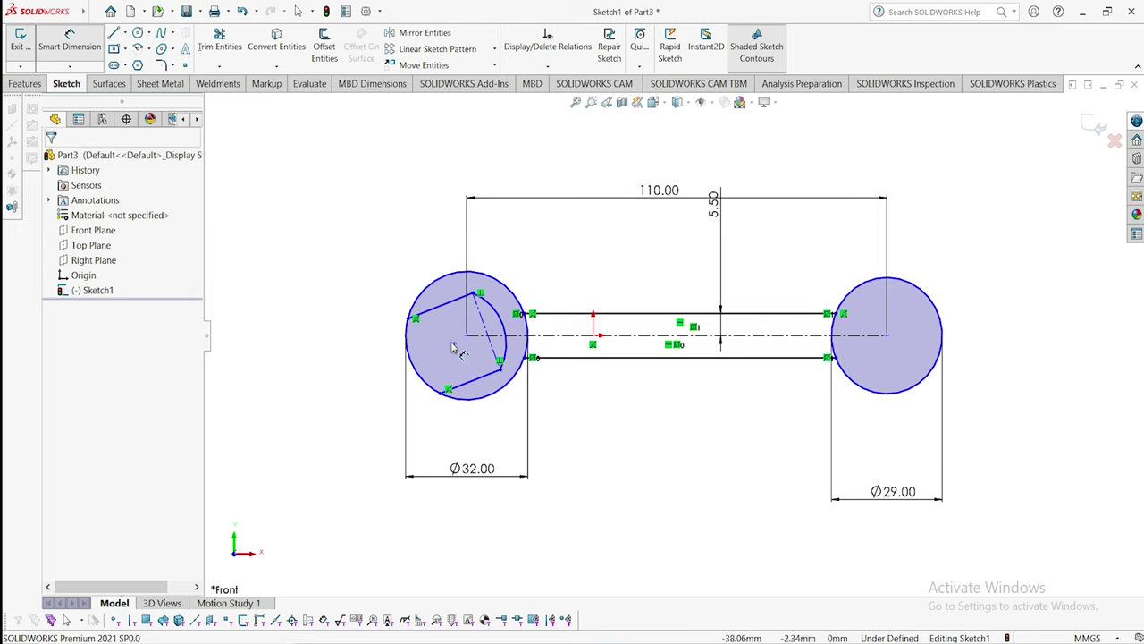
pyautogui.click(454, 347)
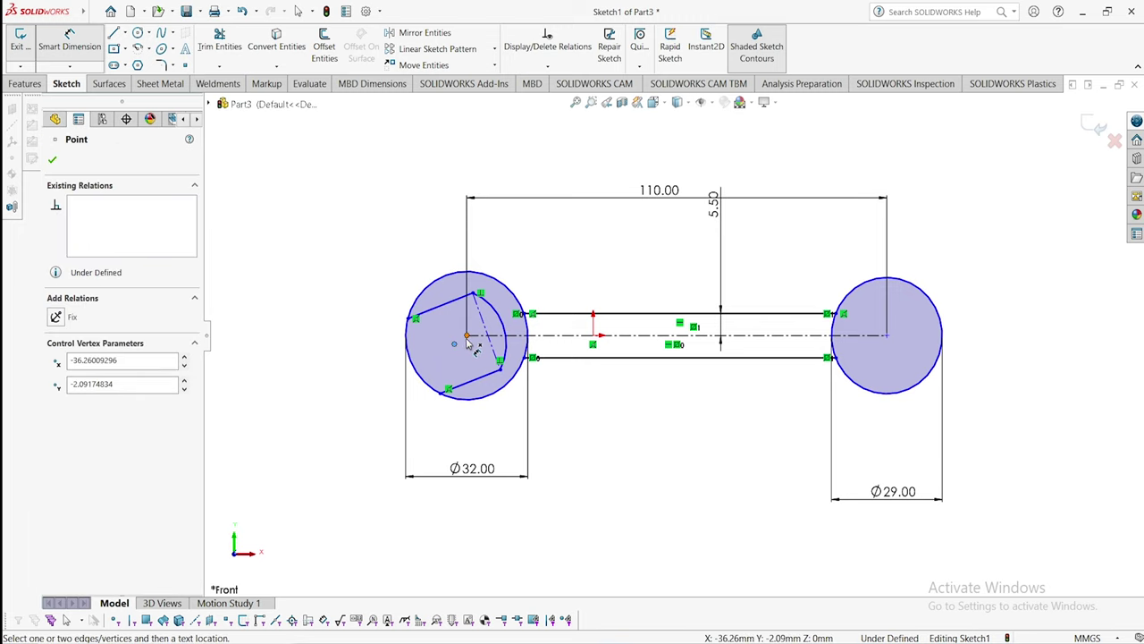
pyautogui.click(465, 338)
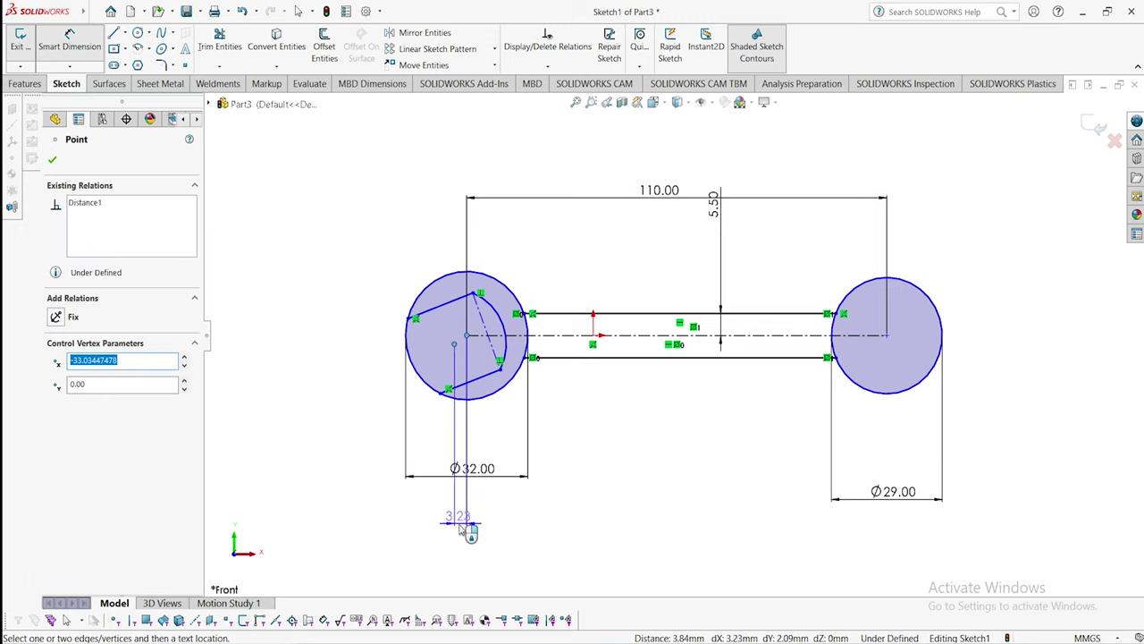
pyautogui.click(460, 529)
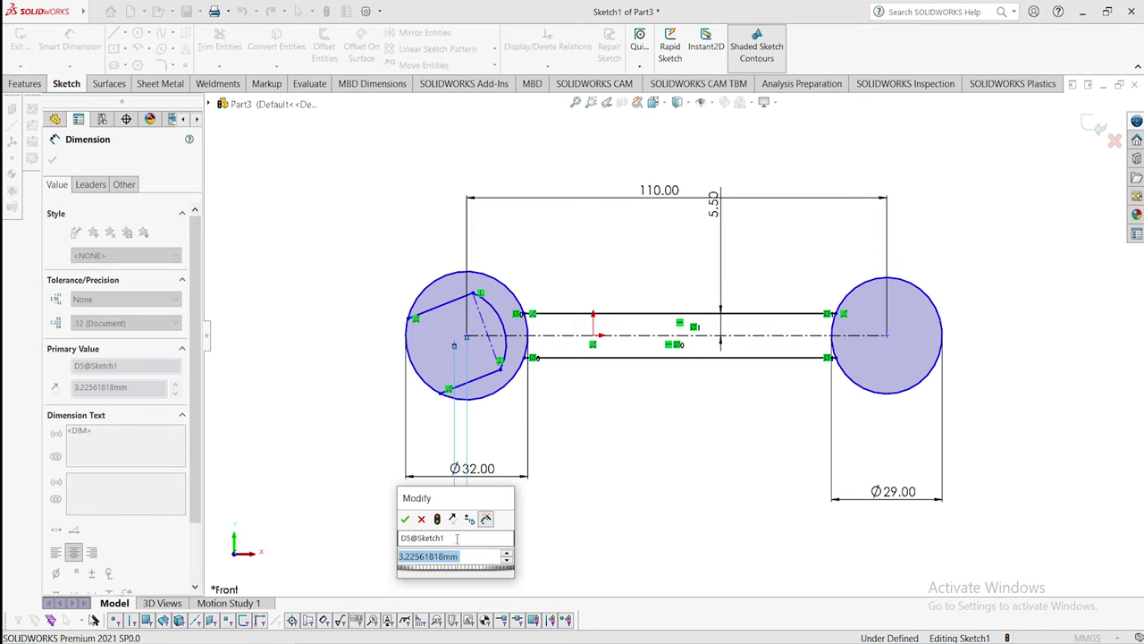
pyautogui.write('6')
pyautogui.press('Return')
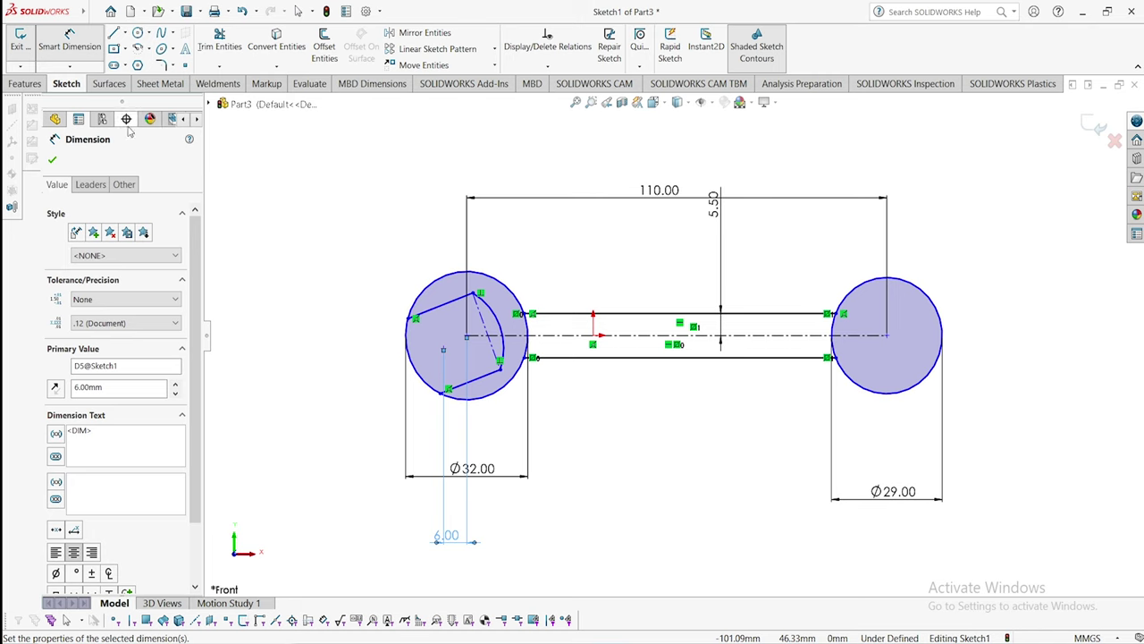
pyautogui.press('Escape')
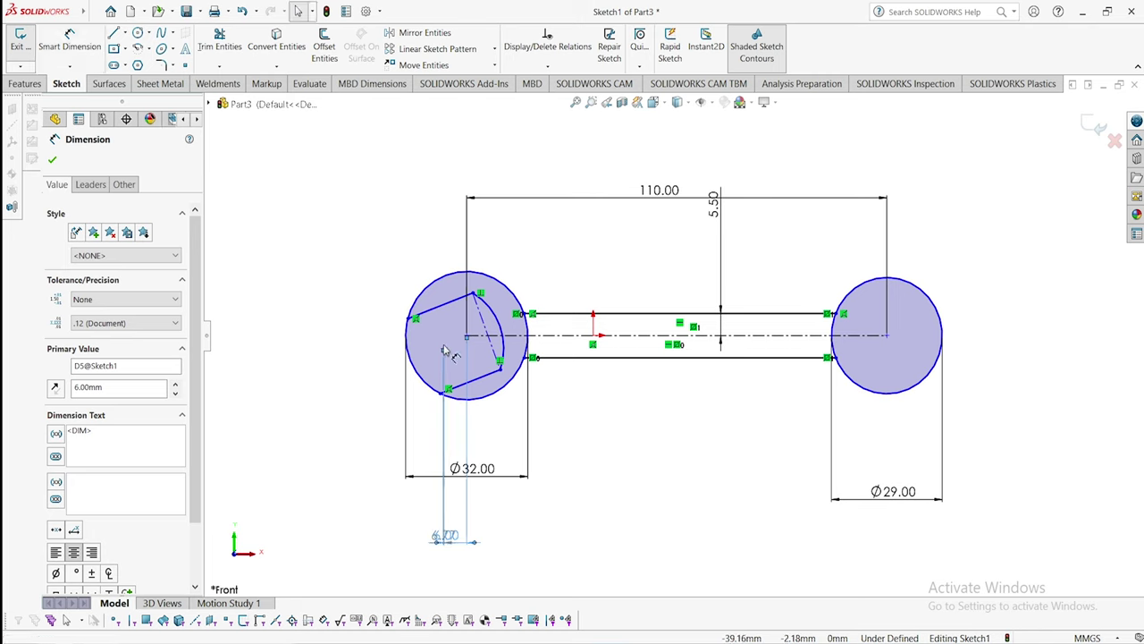
pyautogui.click(444, 348)
pyautogui.click(447, 354)
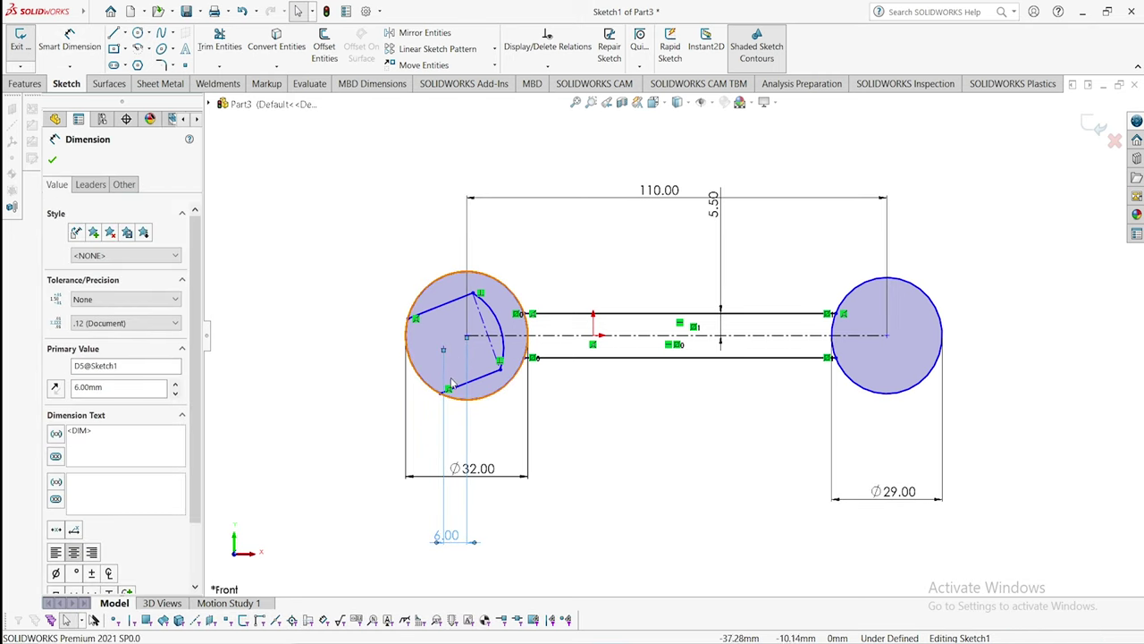
pyautogui.press('Escape')
# - Add a 2 mm vertical distance between the centreline point and the jaw point
pyautogui.click(69, 40)
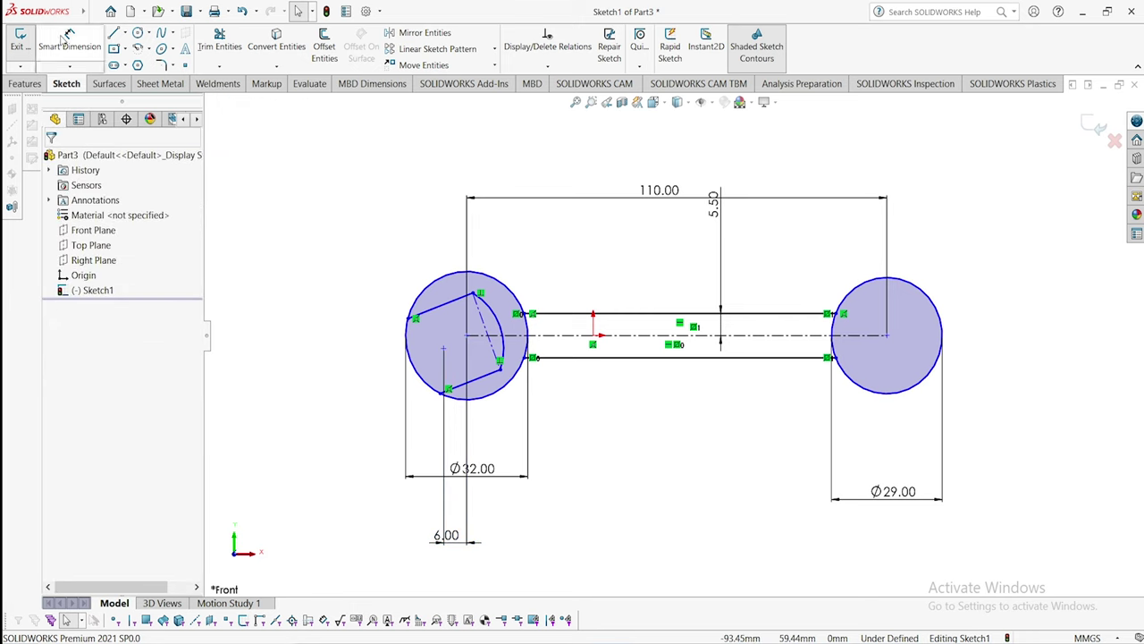
pyautogui.click(468, 337)
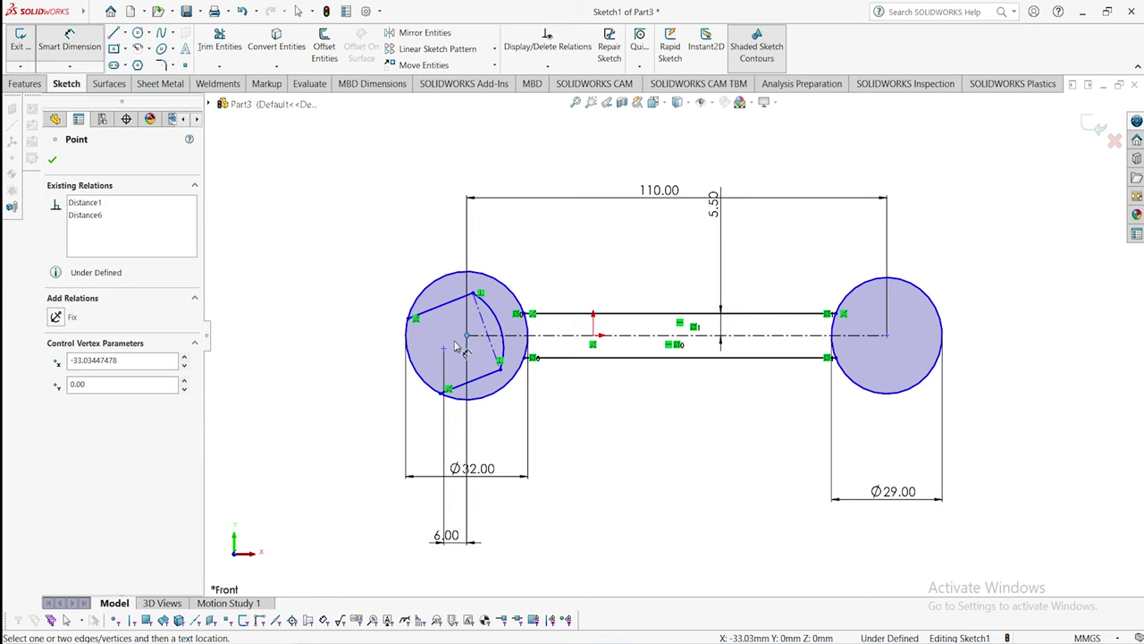
pyautogui.click(444, 350)
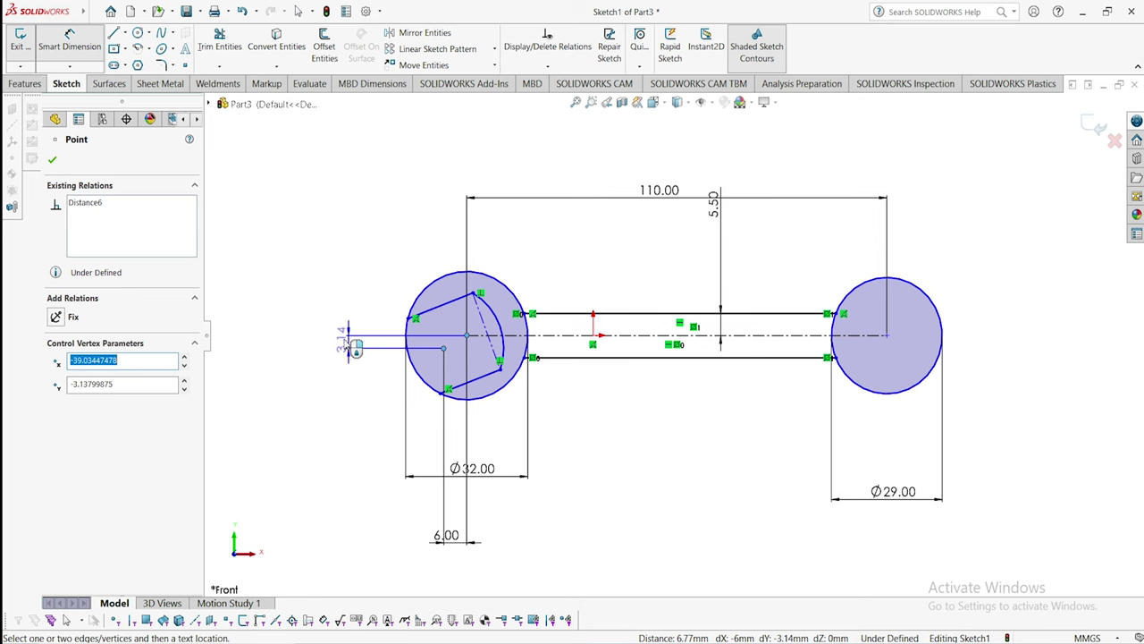
pyautogui.click(345, 347)
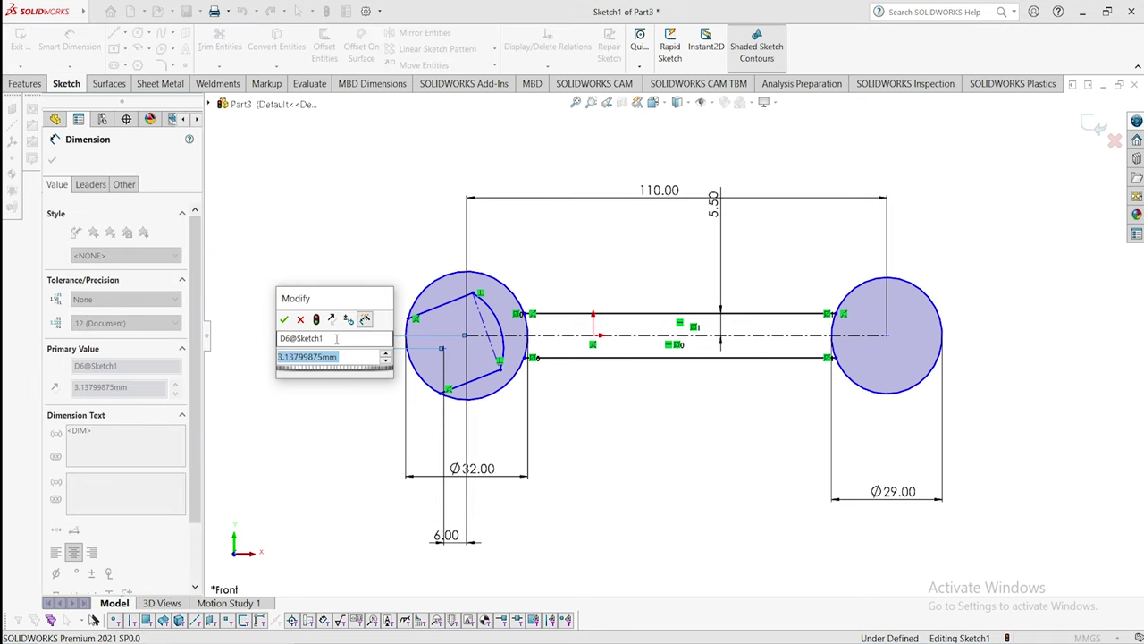
pyautogui.write('=')
pyautogui.press('BackSpace')
pyautogui.write('2')
pyautogui.press('Return')
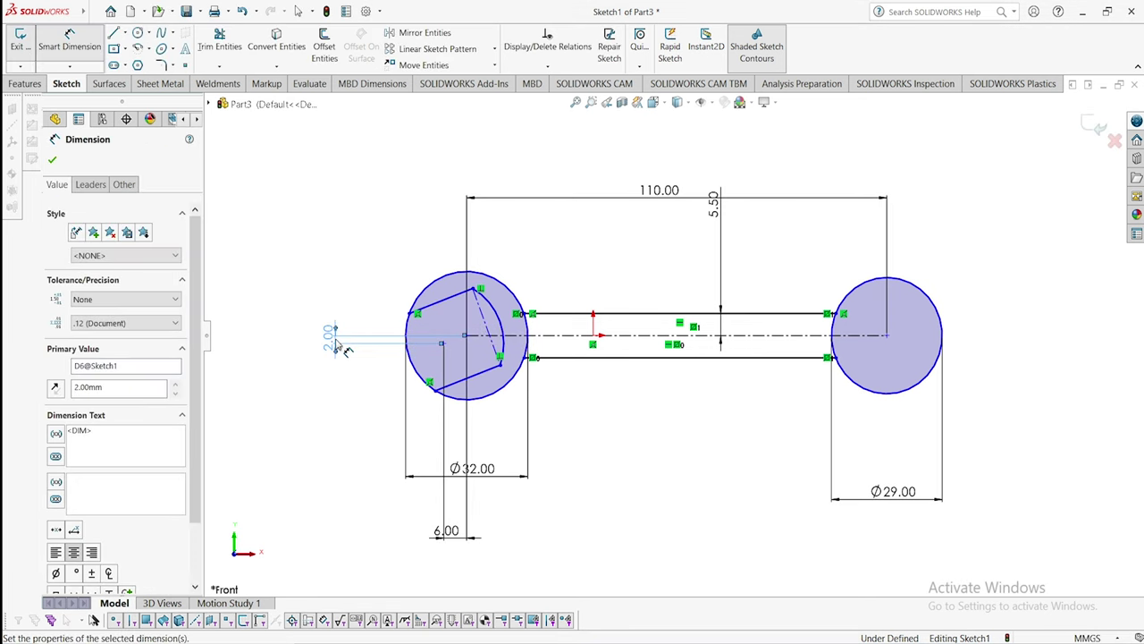
# - Set the distance between the left head's two jaw lines to 17 mm
pyautogui.click(453, 306)
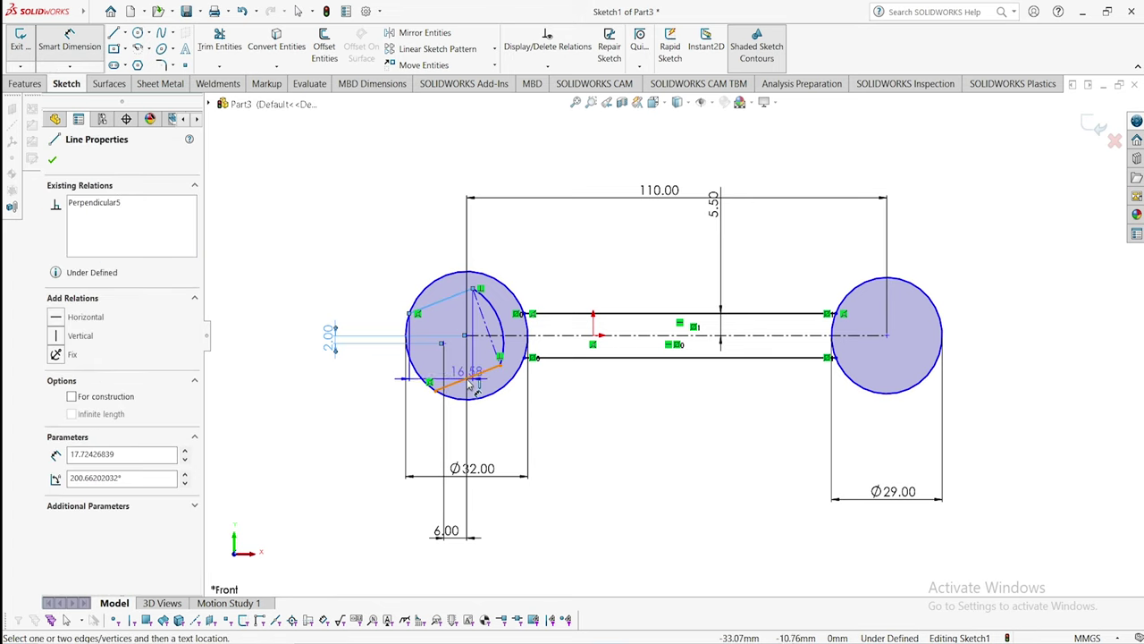
pyautogui.click(417, 394)
pyautogui.click(299, 416)
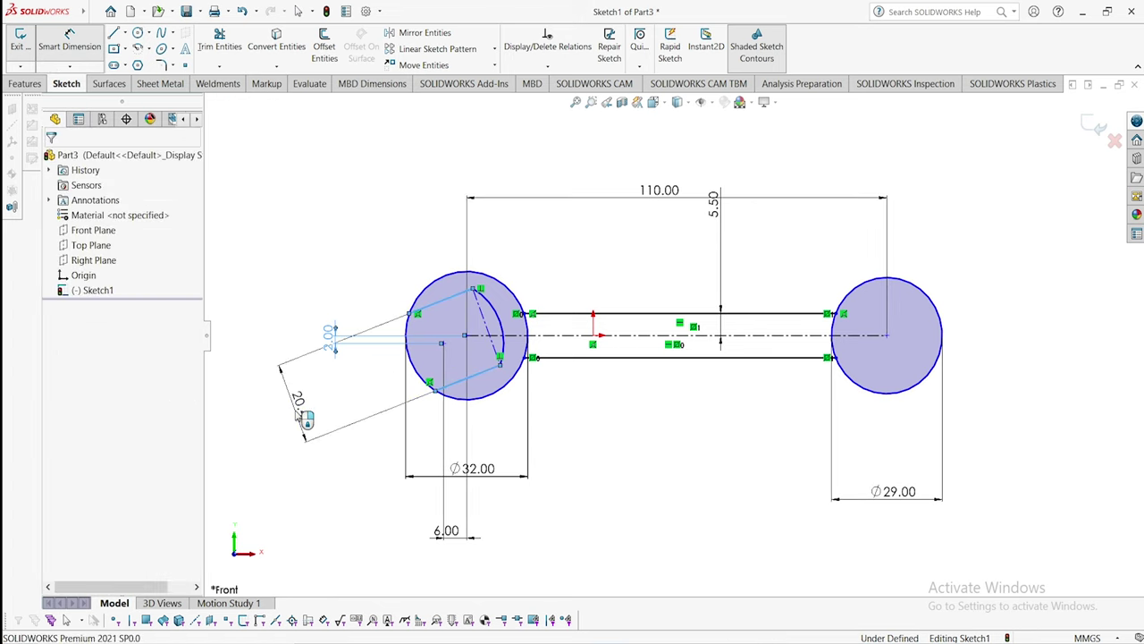
pyautogui.write('=')
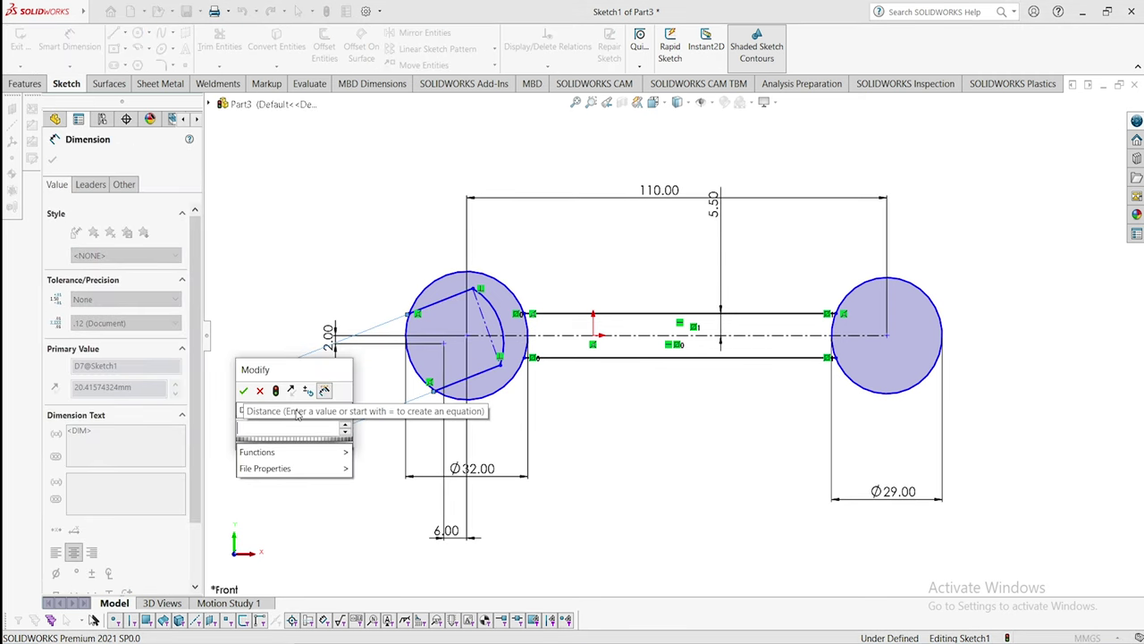
pyautogui.press('BackSpace')
pyautogui.write('17')
pyautogui.press('Return')
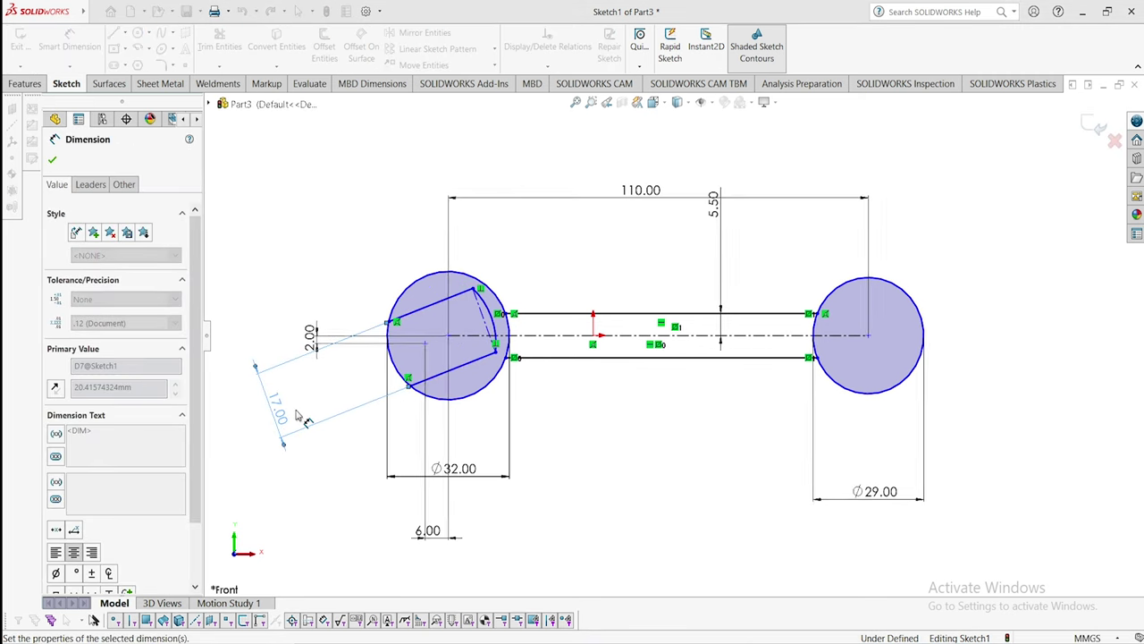
# - Give the inner jaw arc a 13 mm radius and drag its endpoint to reshape the jaw
pyautogui.click(495, 319)
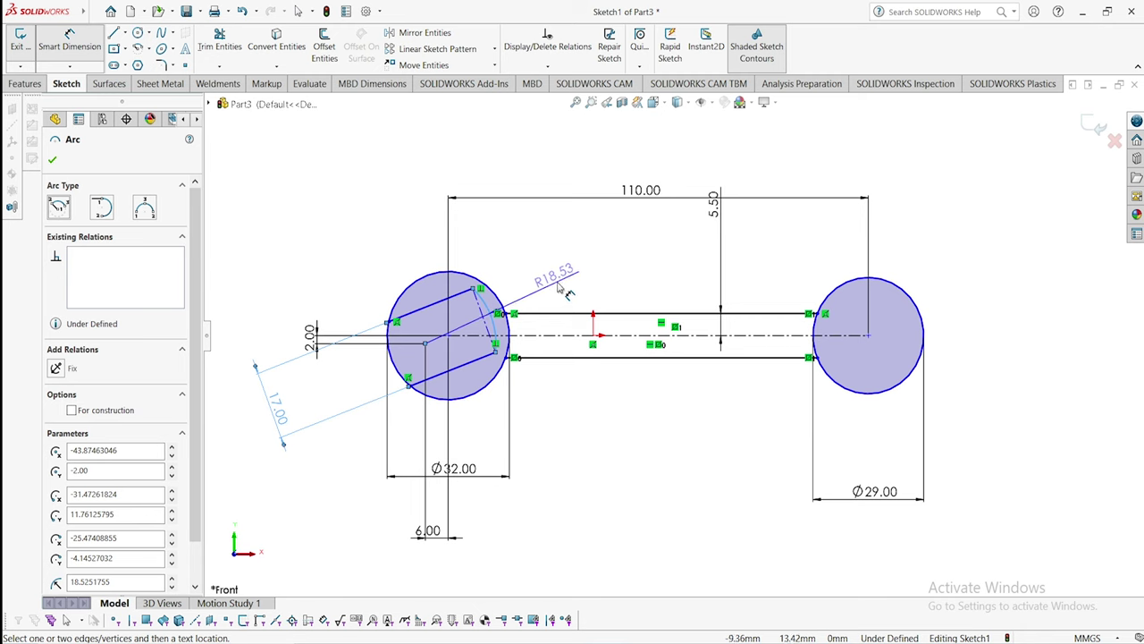
pyautogui.click(563, 290)
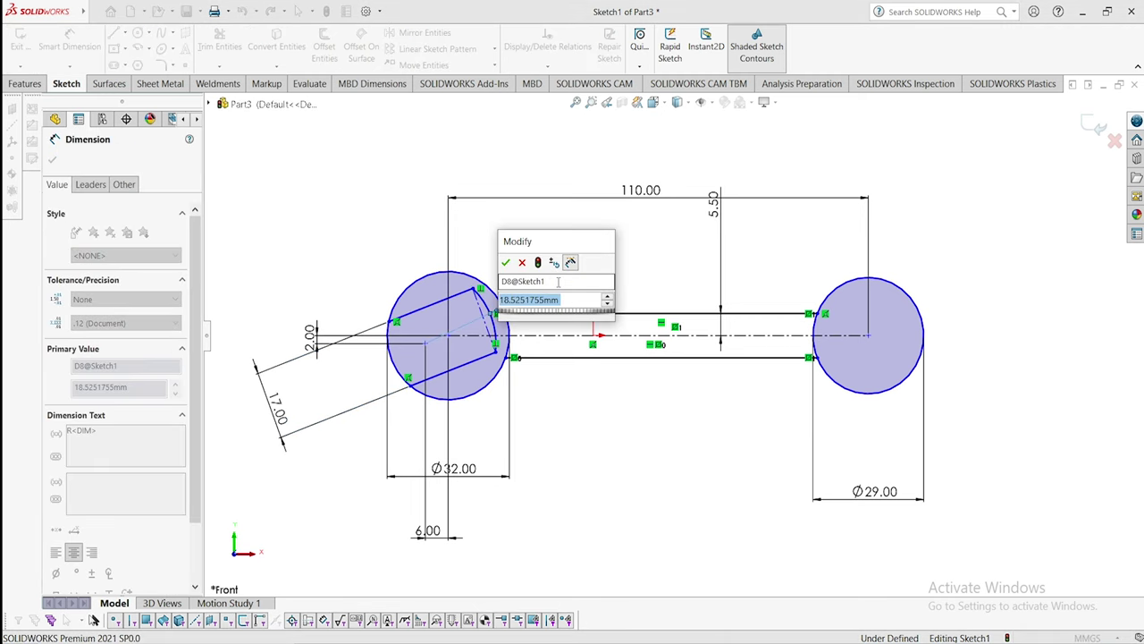
pyautogui.write('=')
pyautogui.write('13')
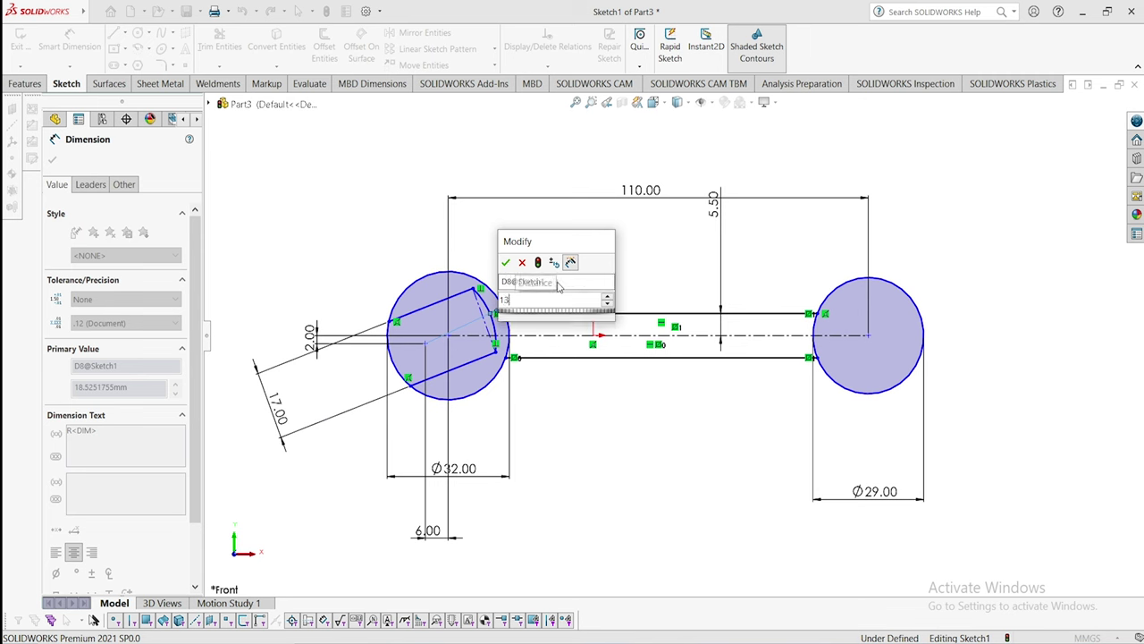
pyautogui.press('Return')
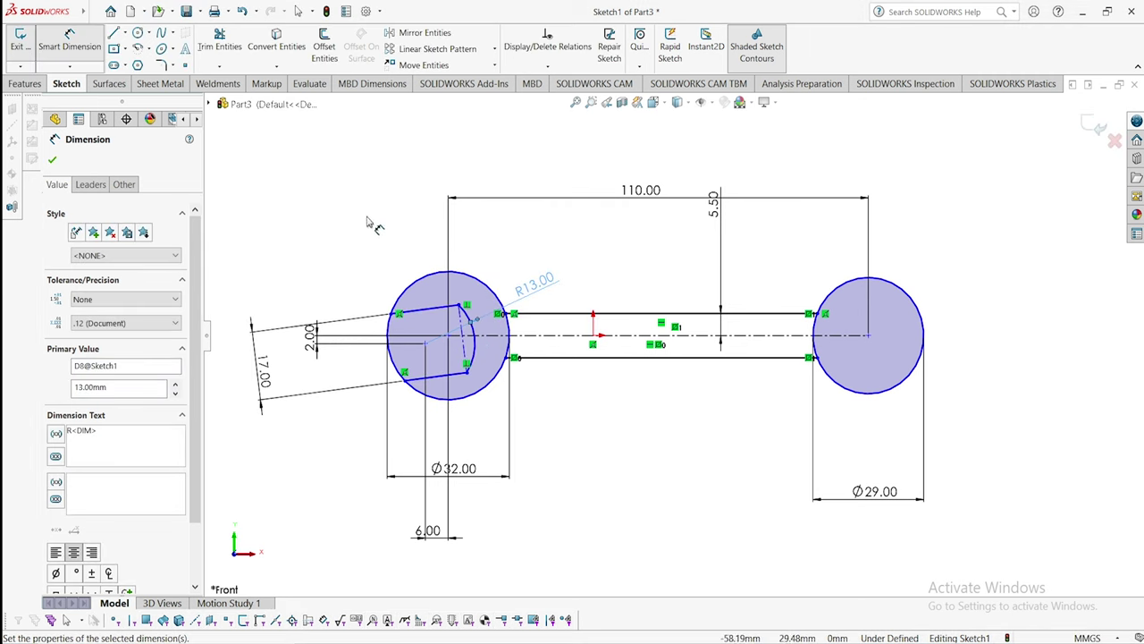
pyautogui.click(474, 343)
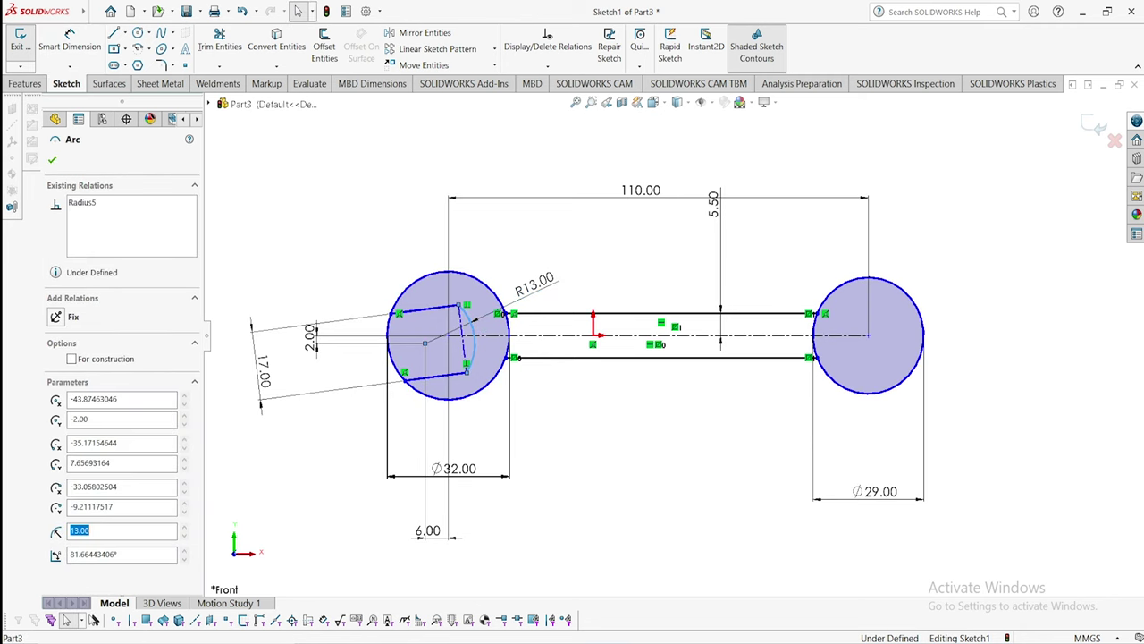
pyautogui.moveTo(467, 305); pyautogui.dragTo(485, 288)
# - Draw a centre-point arc inside the right head circle
pyautogui.click(148, 49)
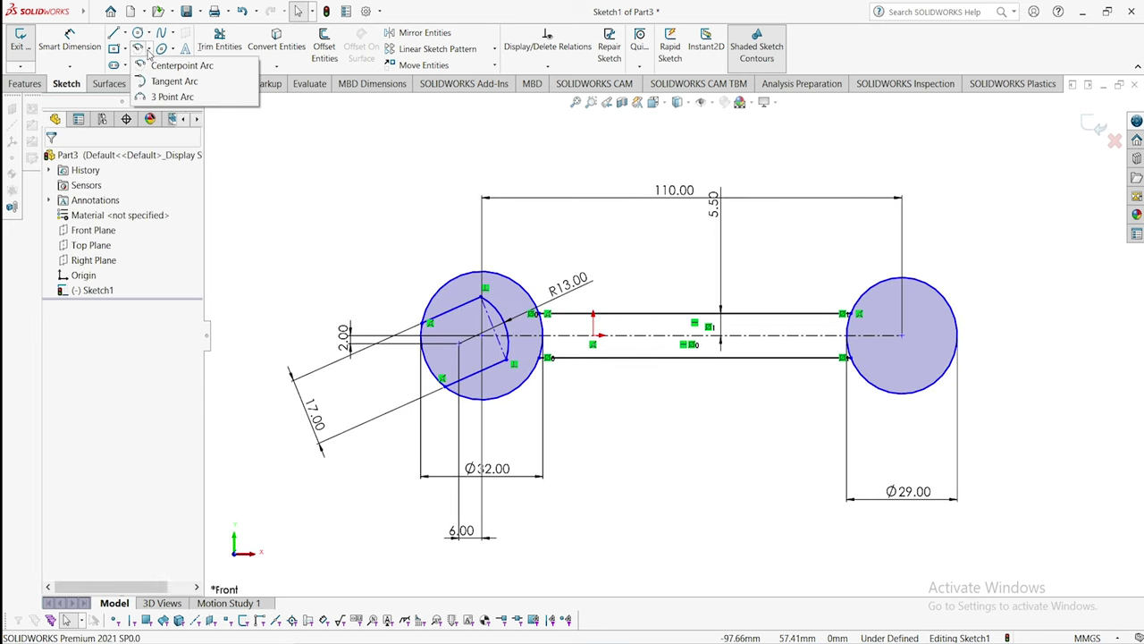
pyautogui.click(176, 65)
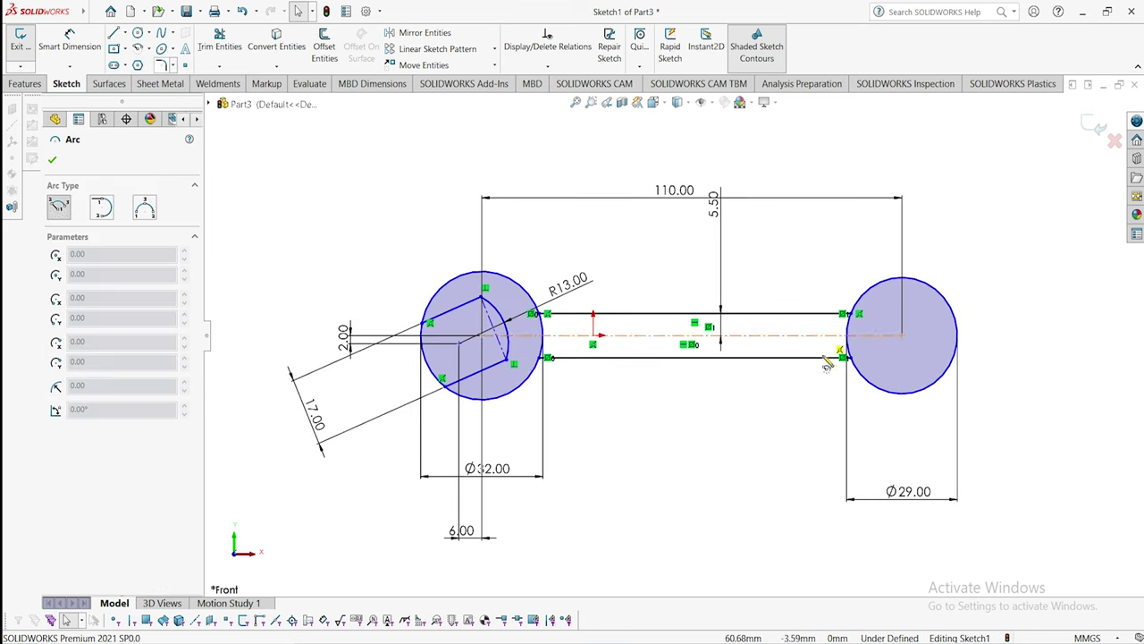
pyautogui.click(918, 375)
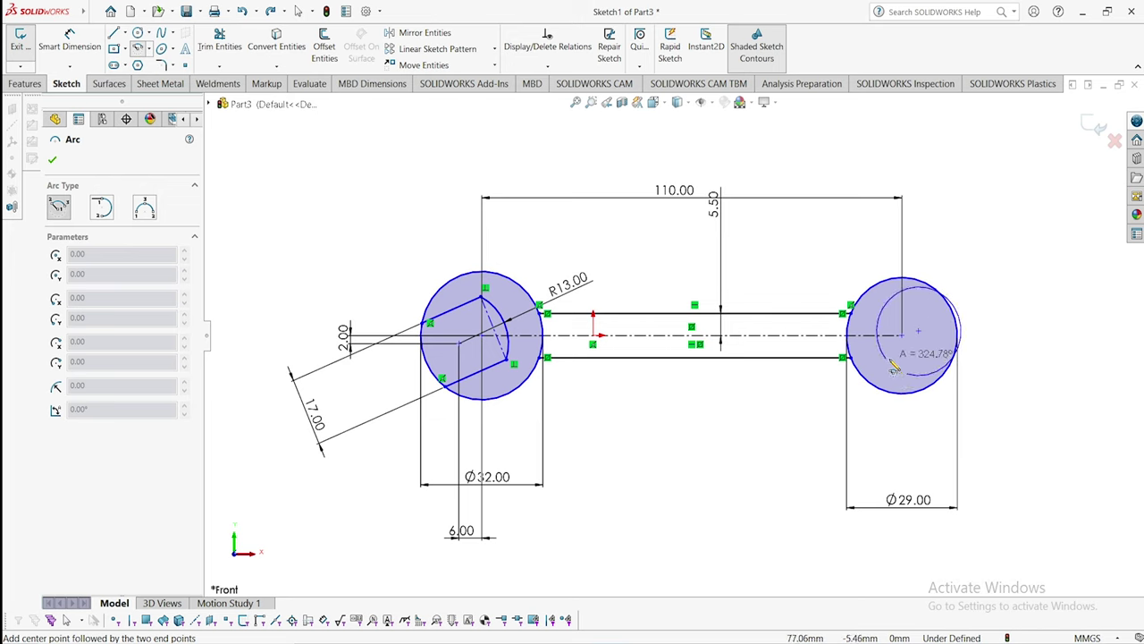
pyautogui.click(880, 322)
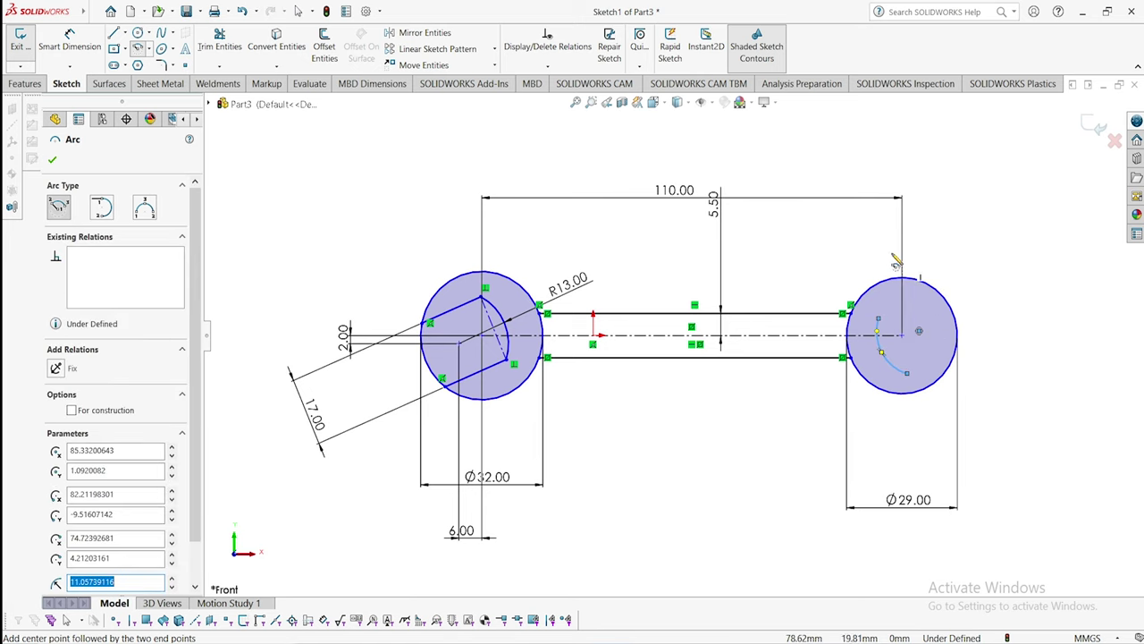
pyautogui.rightClick(939, 220)
pyautogui.click(979, 219)
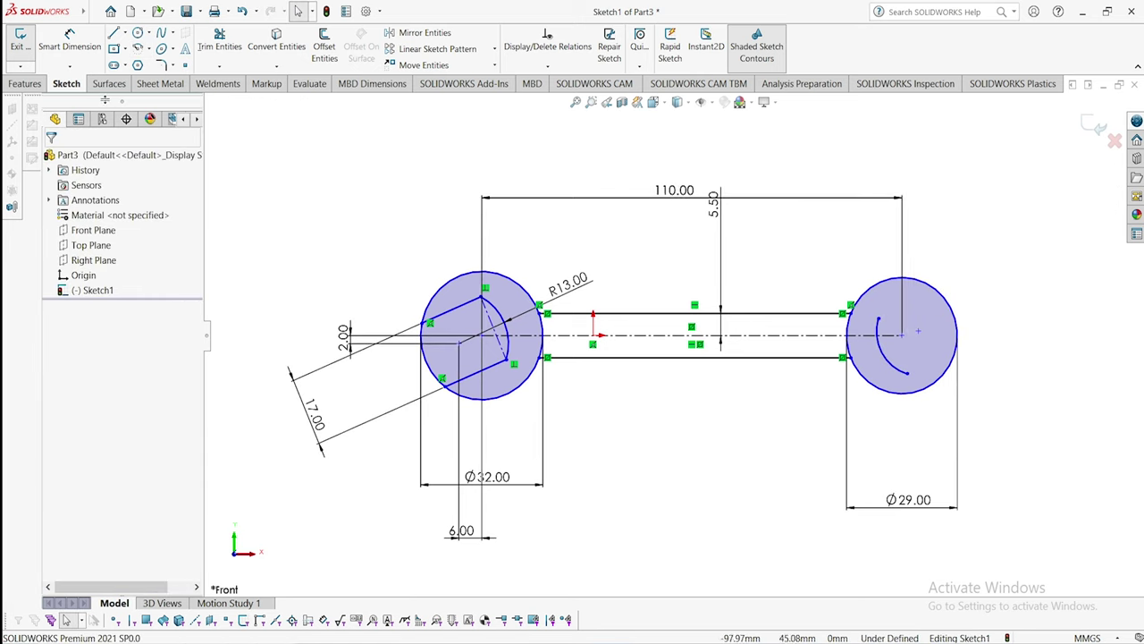
# - Draw two jaw lines from the arc's upper and lower ends out to the circle's edge
pyautogui.click(126, 34)
pyautogui.click(150, 41)
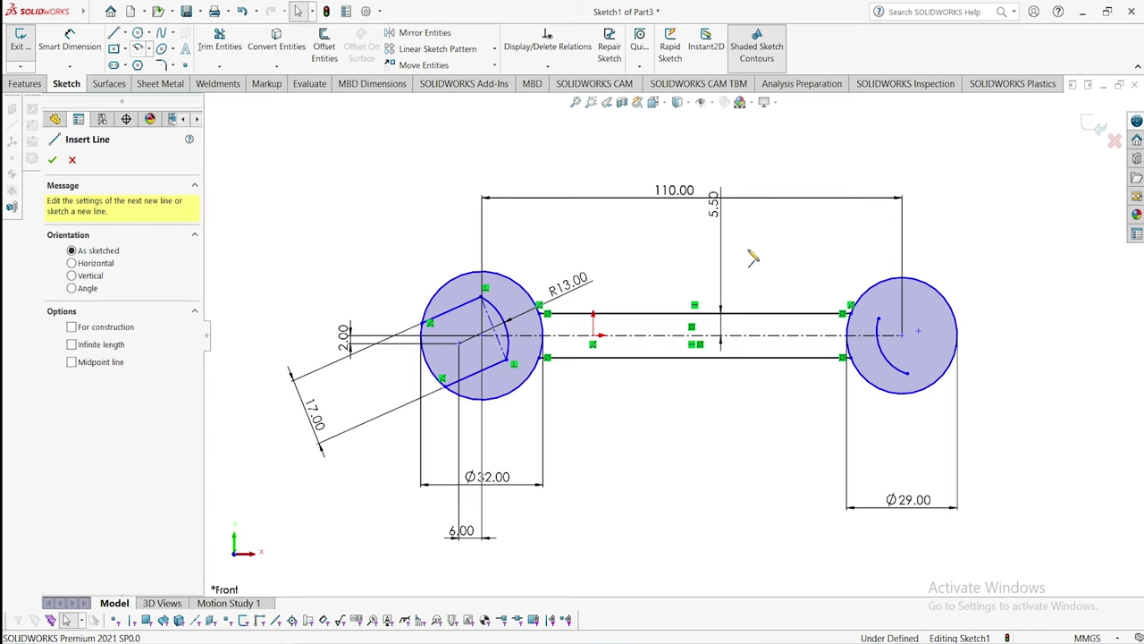
pyautogui.click(900, 332)
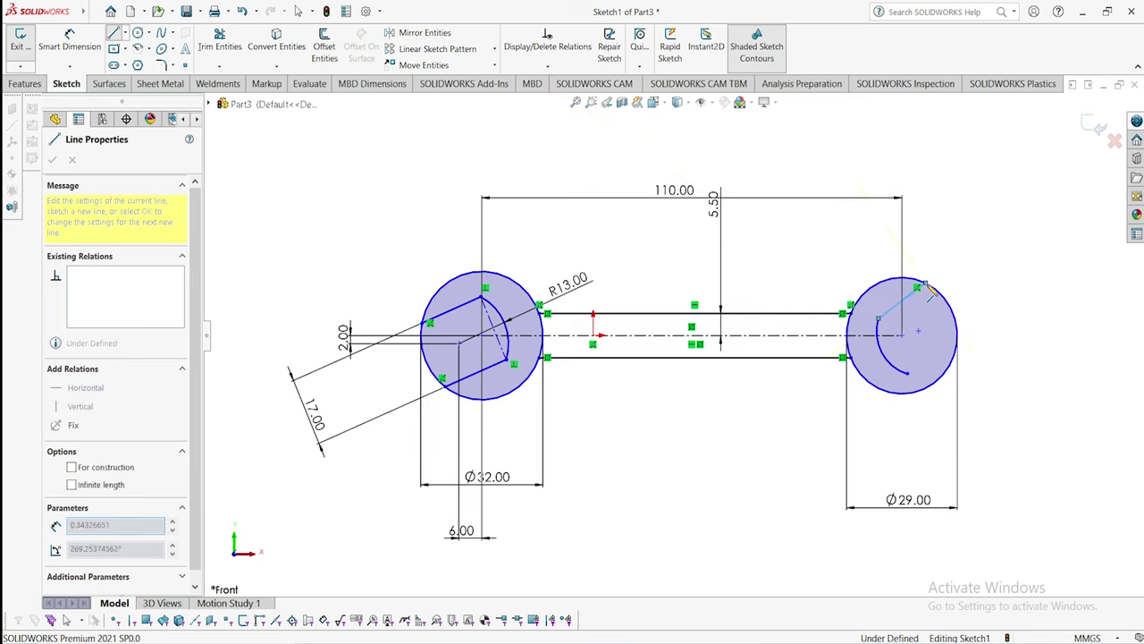
pyautogui.rightClick(974, 277)
pyautogui.click(979, 286)
pyautogui.press('Escape')
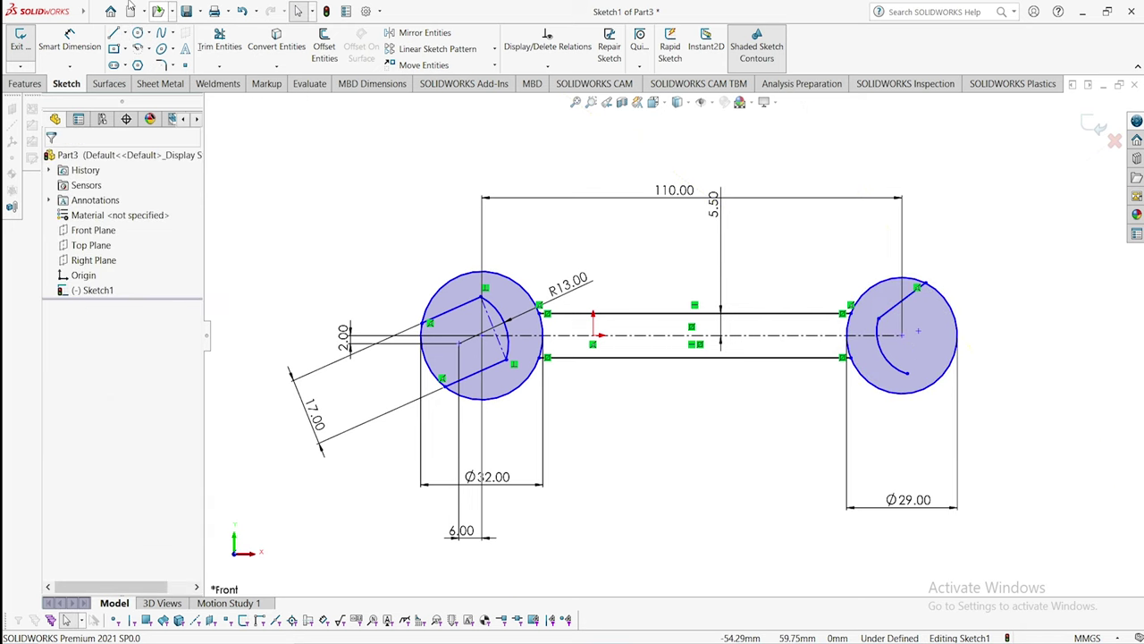
pyautogui.click(115, 33)
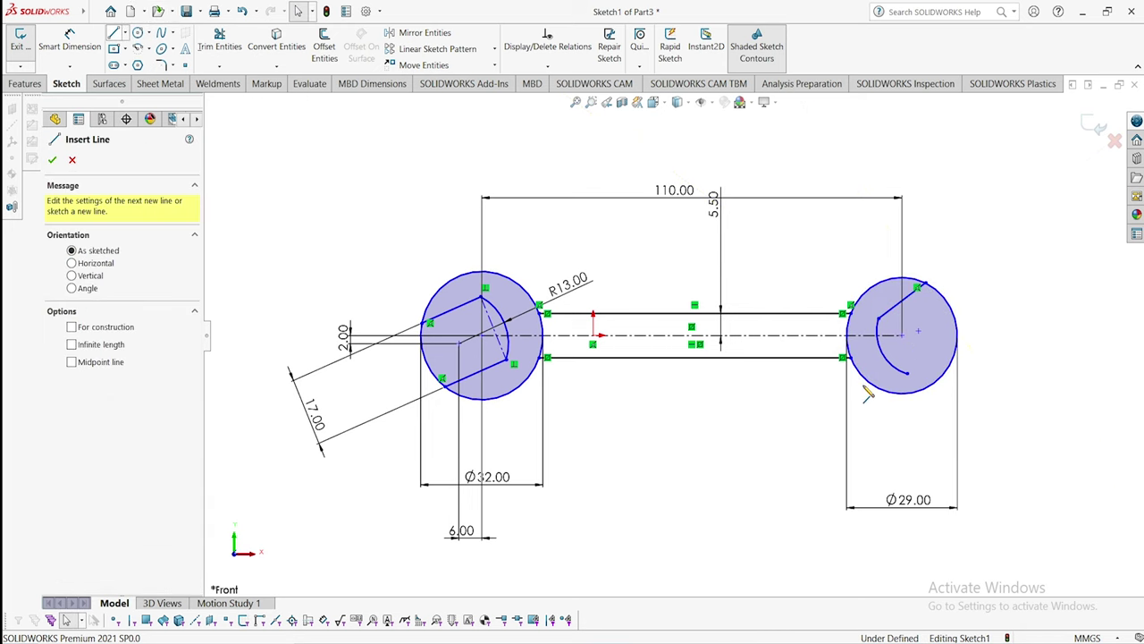
pyautogui.click(909, 374)
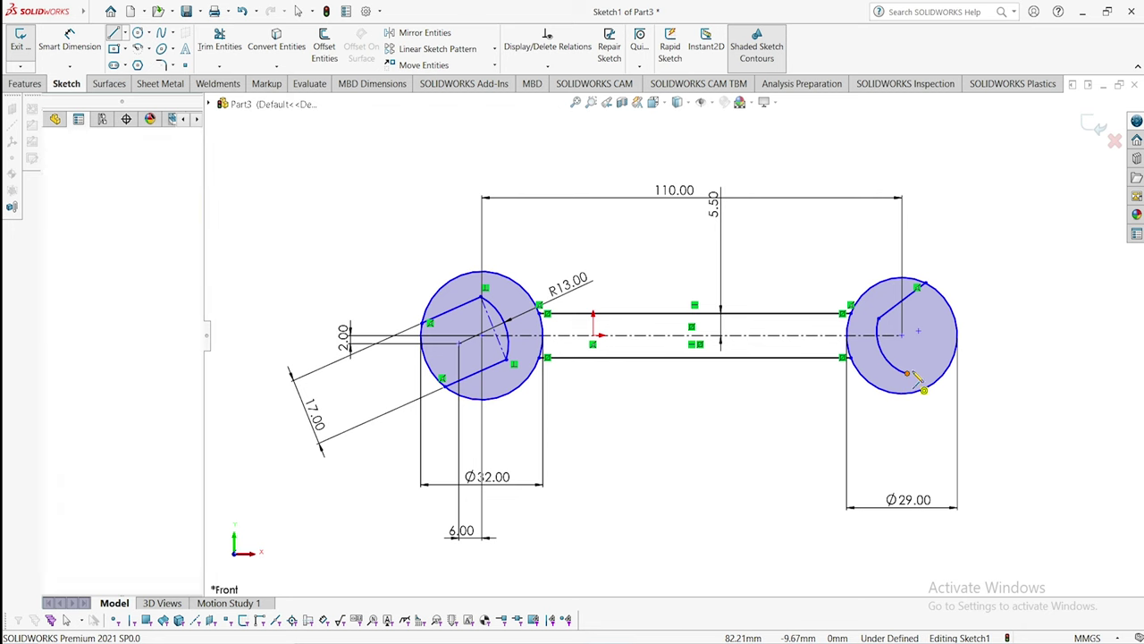
pyautogui.click(960, 345)
pyautogui.rightClick(989, 243)
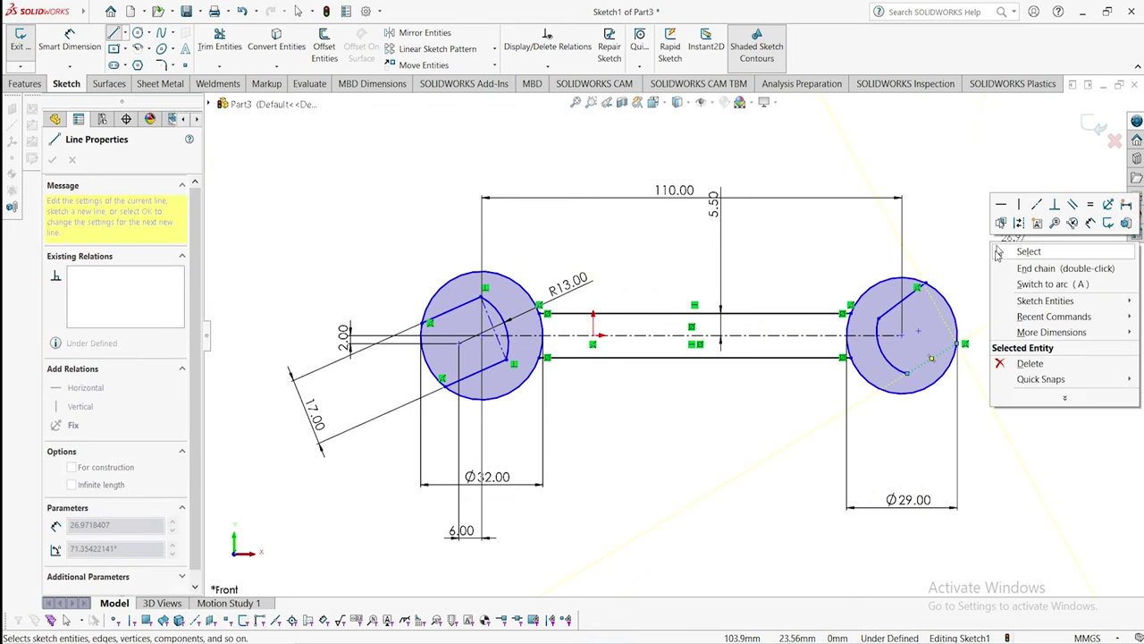
pyautogui.click(1010, 249)
# - Draw a construction centerline across the jaw arc from its upper to its lower end
pyautogui.scroll(-5, 938, 393)
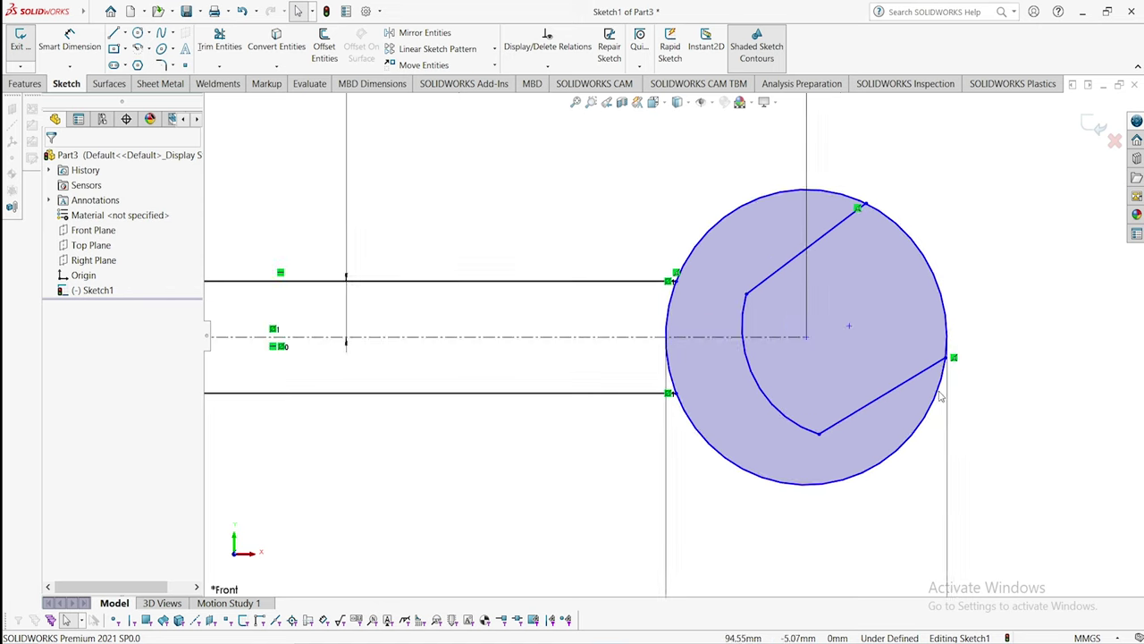
pyautogui.scroll(-2, 921, 413)
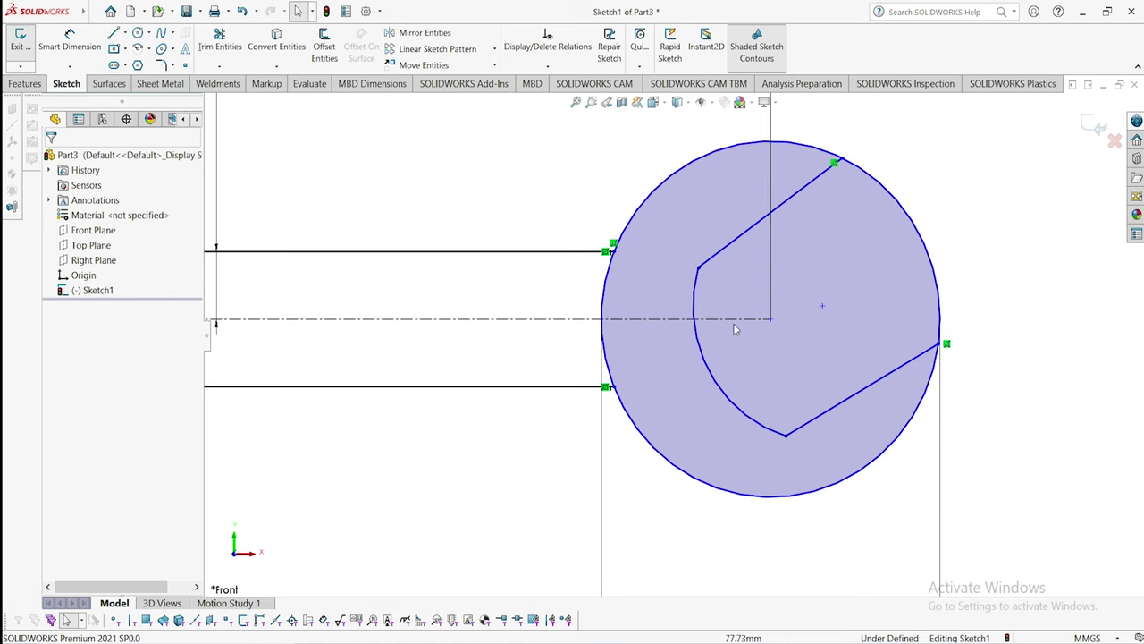
pyautogui.click(125, 33)
pyautogui.click(147, 63)
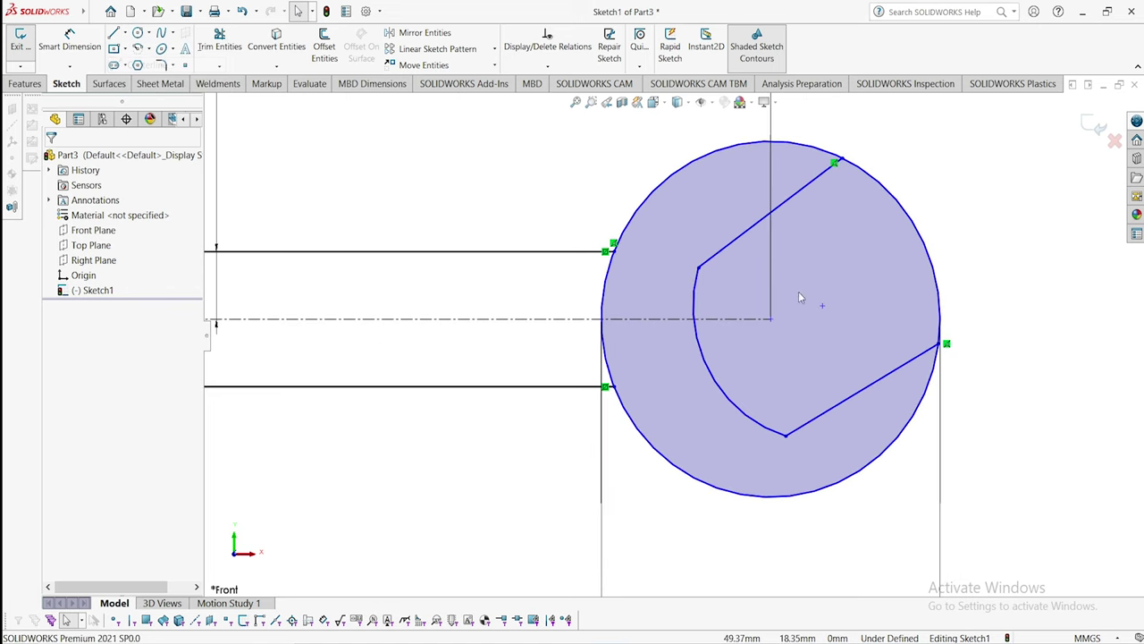
pyautogui.click(697, 266)
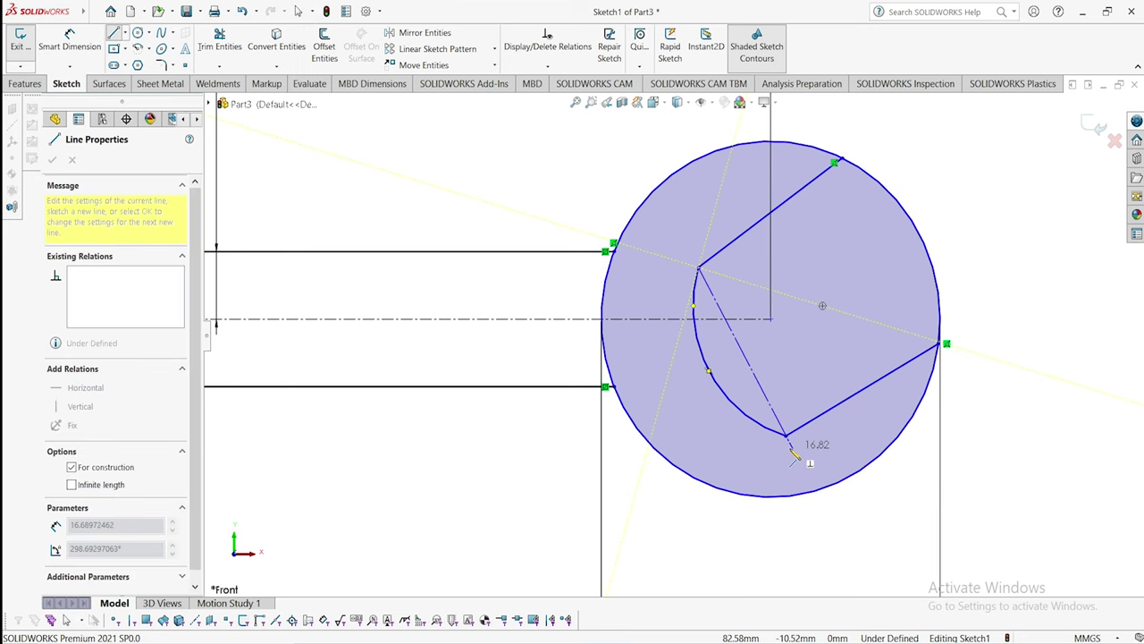
pyautogui.click(785, 435)
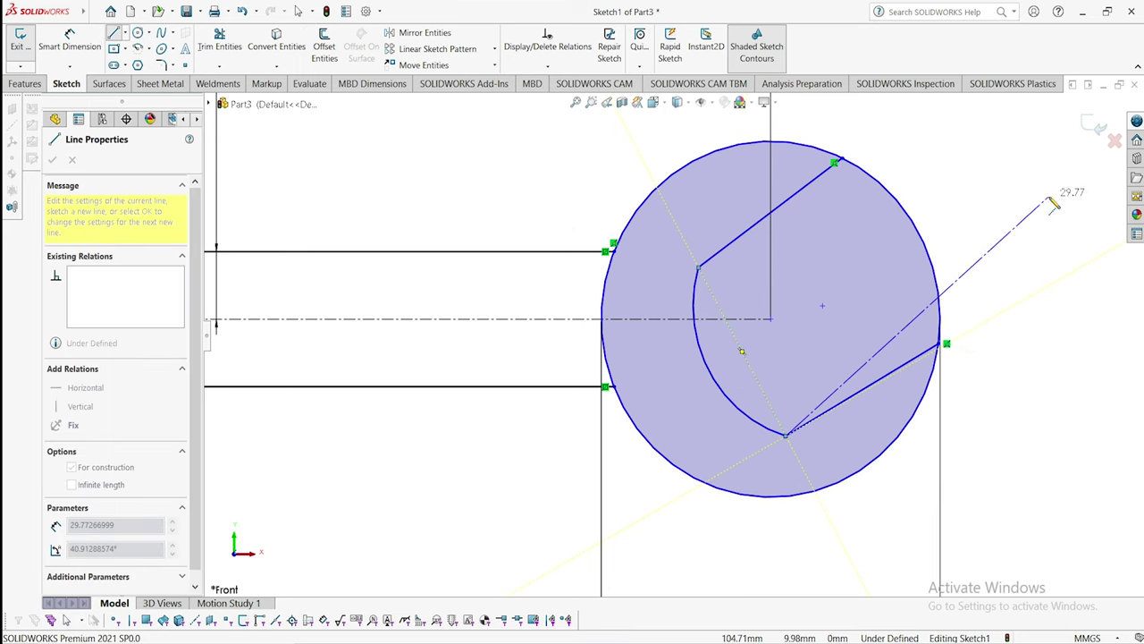
pyautogui.rightClick(1105, 150)
pyautogui.click(1037, 211)
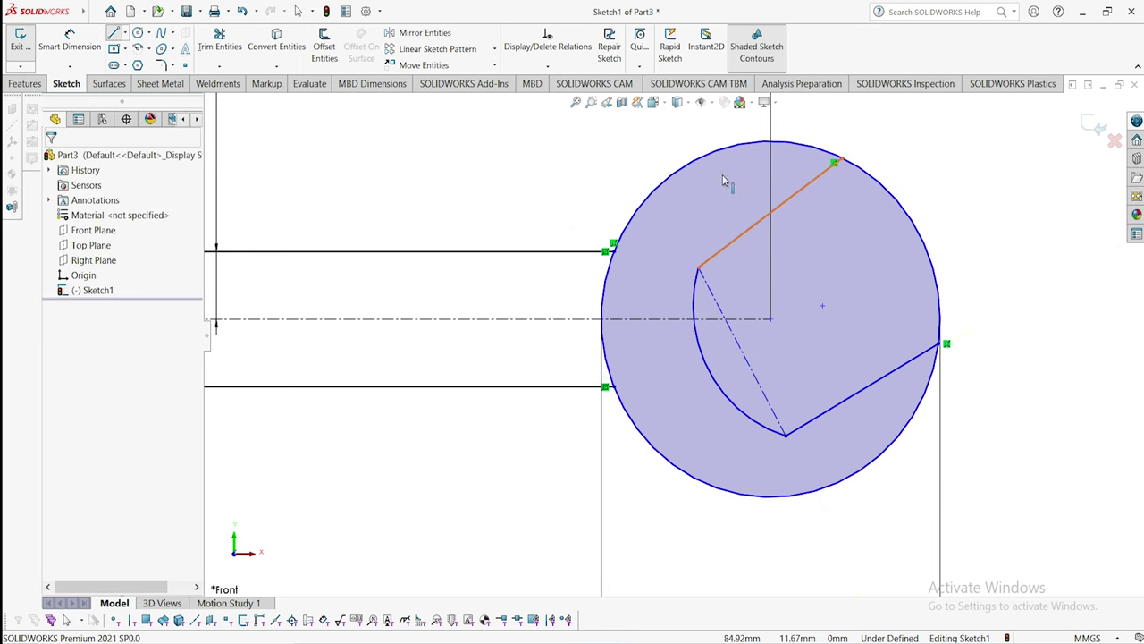
# - Make the upper and lower jaw lines each perpendicular to the centerline
pyautogui.click(745, 233)
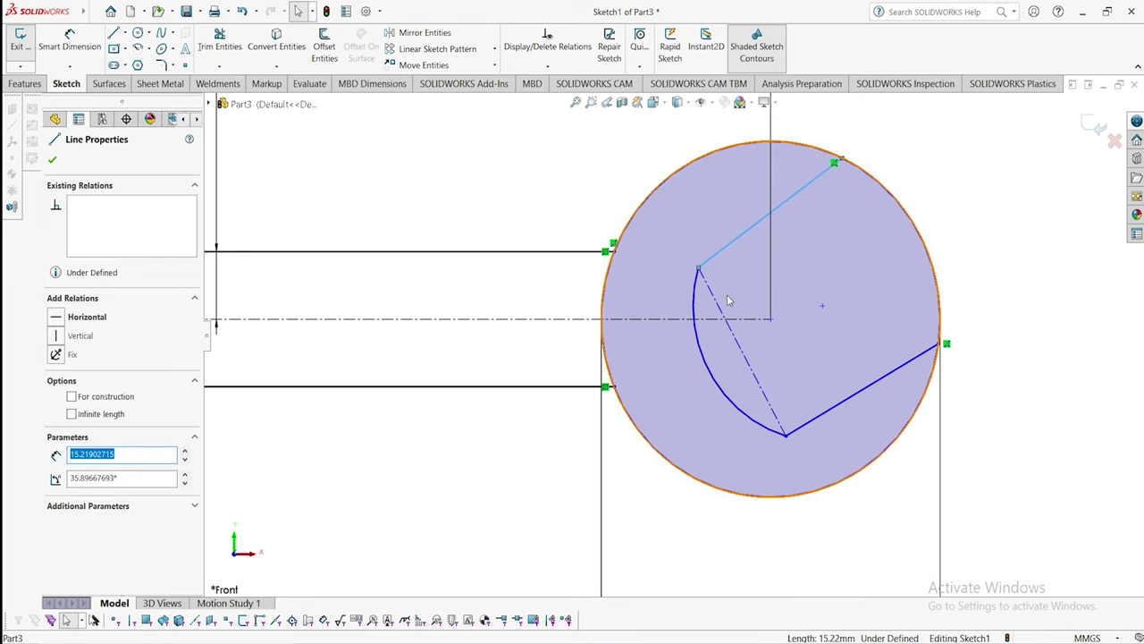
pyautogui.keyDown('ctrl'); pyautogui.click(742, 351); pyautogui.keyUp('ctrl')
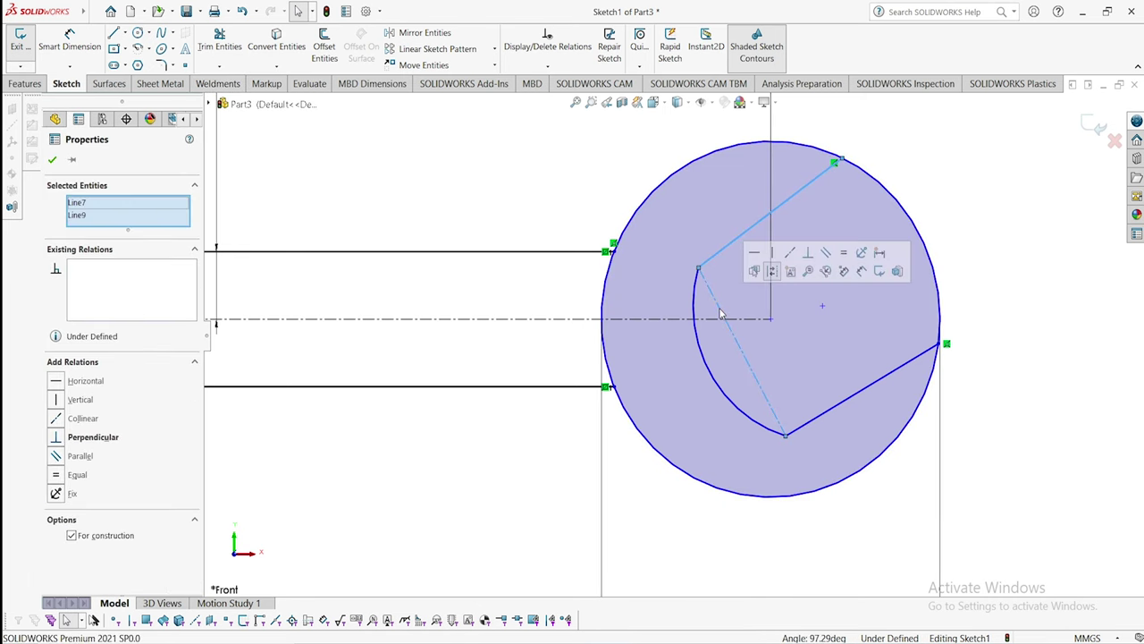
pyautogui.click(809, 253)
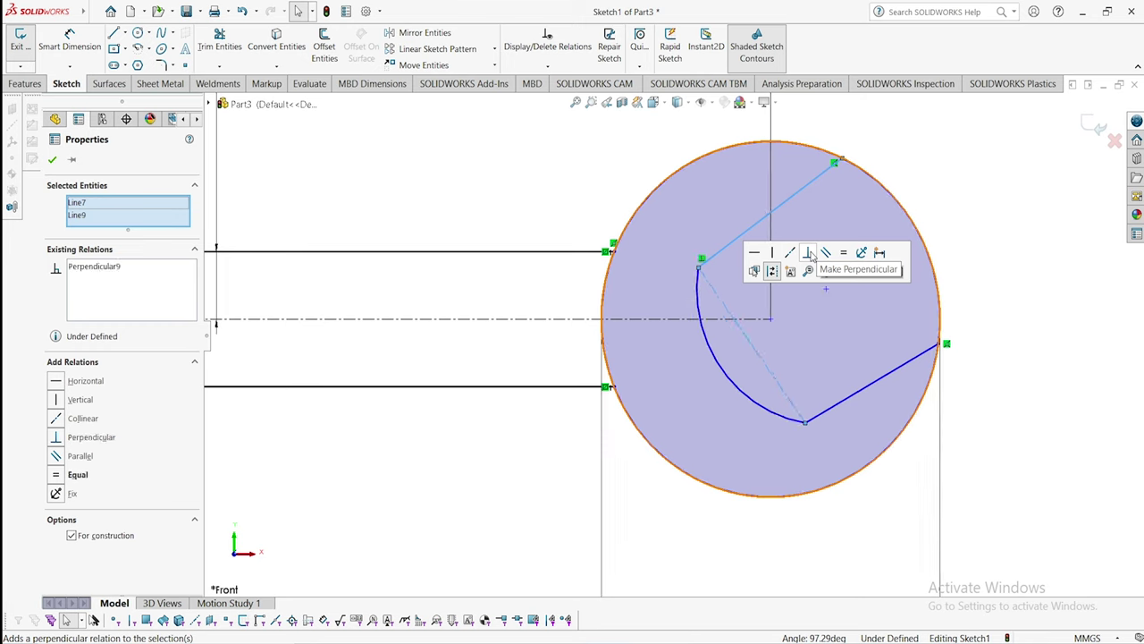
pyautogui.click(858, 395)
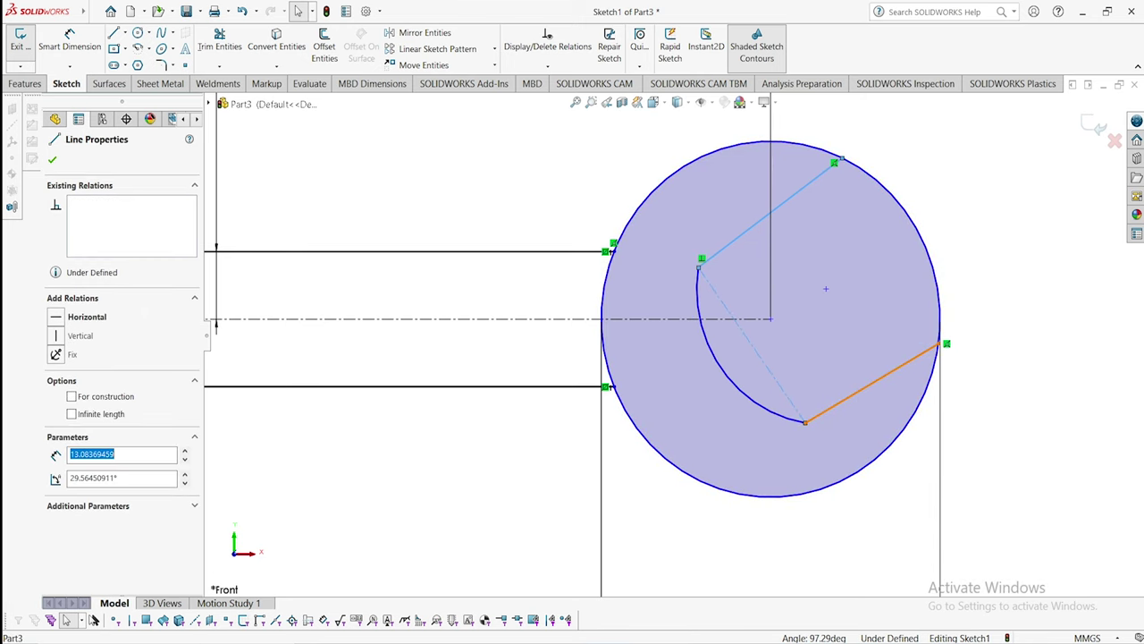
pyautogui.keyDown('ctrl'); pyautogui.click(790, 402); pyautogui.keyUp('ctrl')
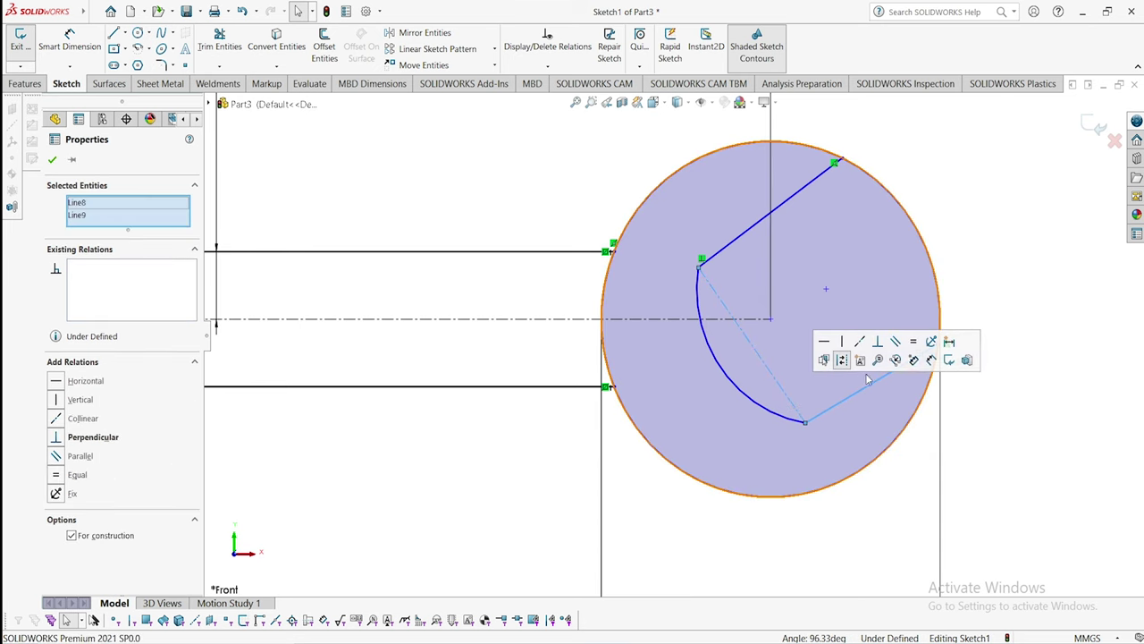
pyautogui.click(876, 341)
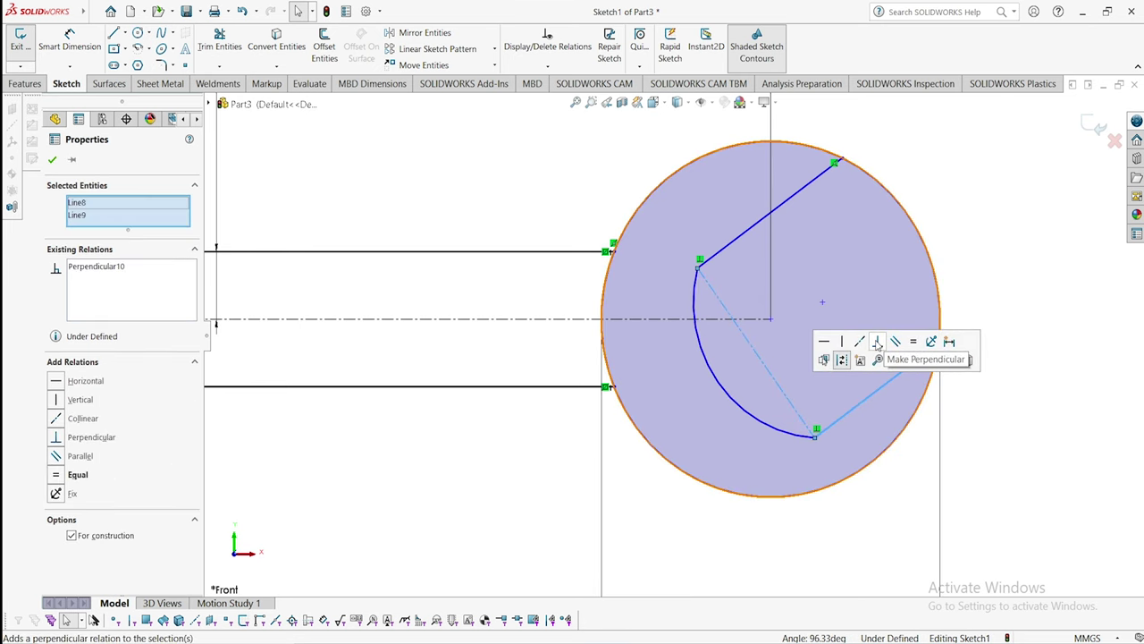
pyautogui.click(1033, 210)
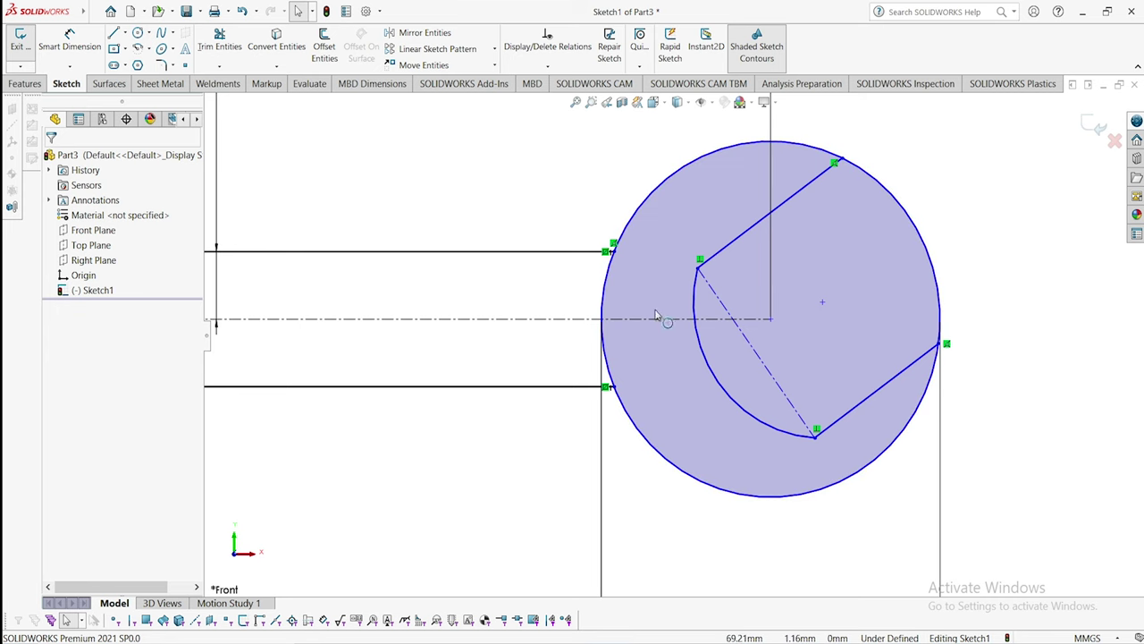
# - Dimension a 17° angle between the lower jaw line and centerline, and an R9 jaw arc
pyautogui.click(70, 50)
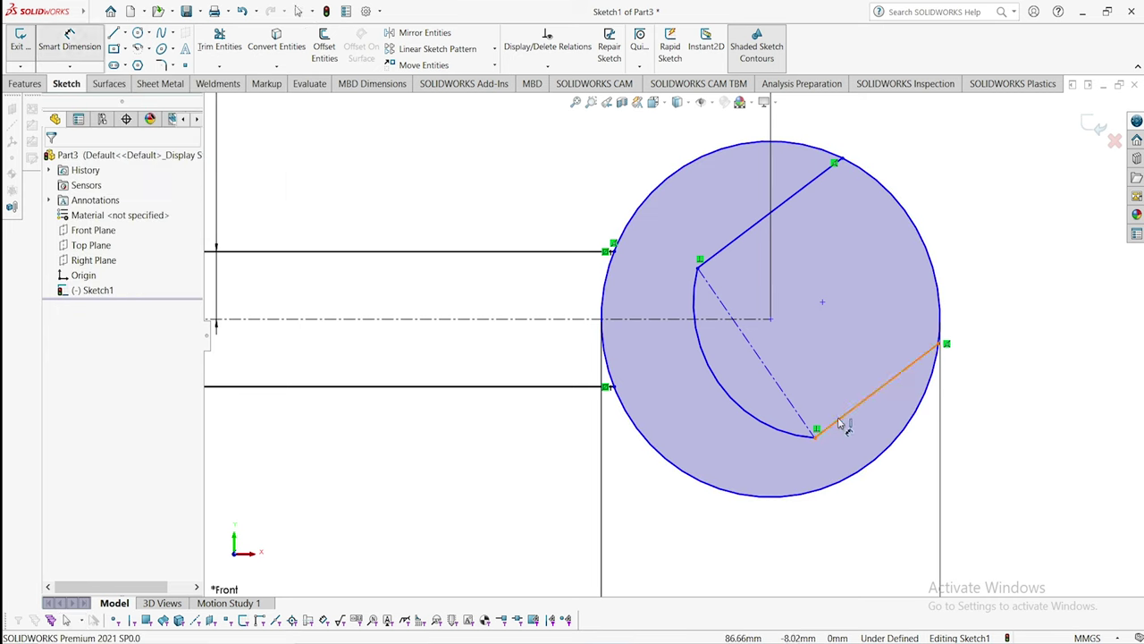
pyautogui.click(841, 425)
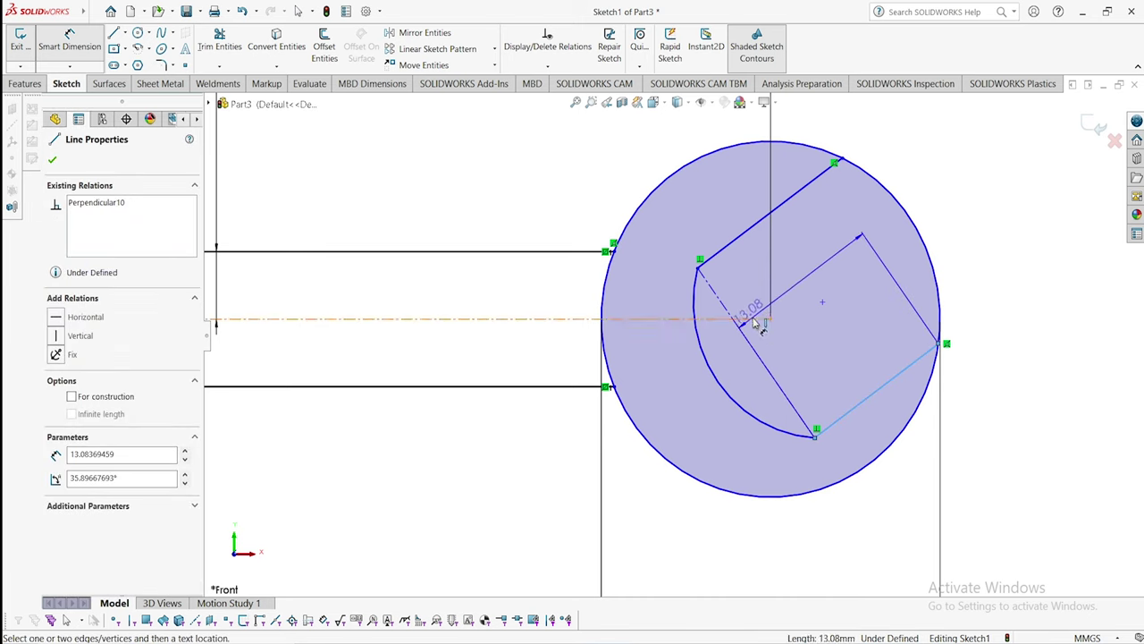
pyautogui.click(783, 319)
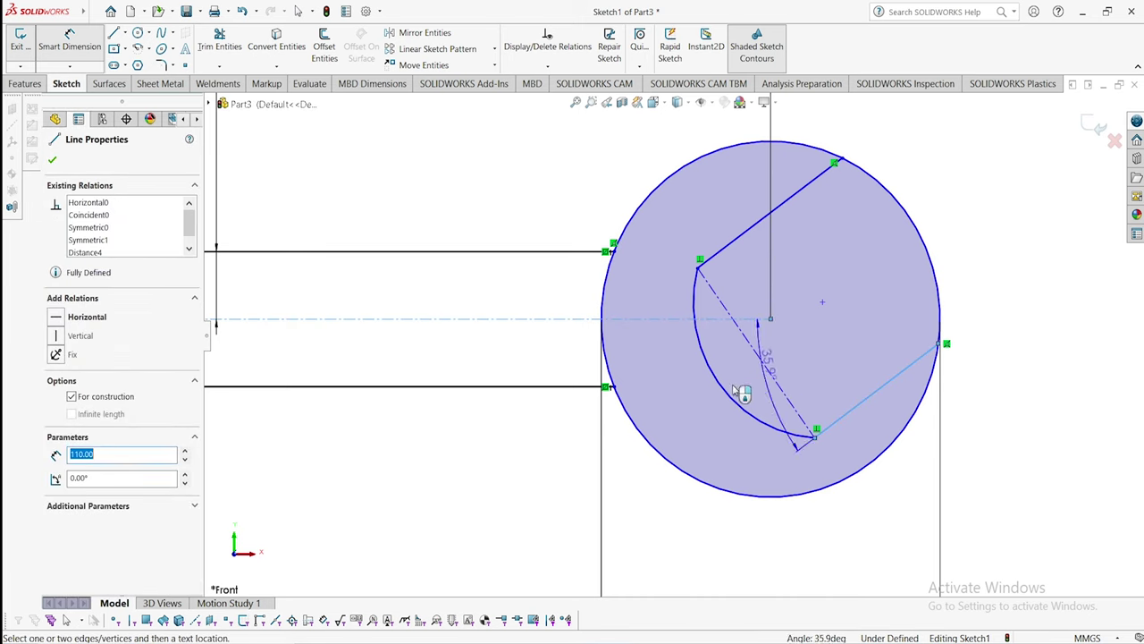
pyautogui.click(539, 434)
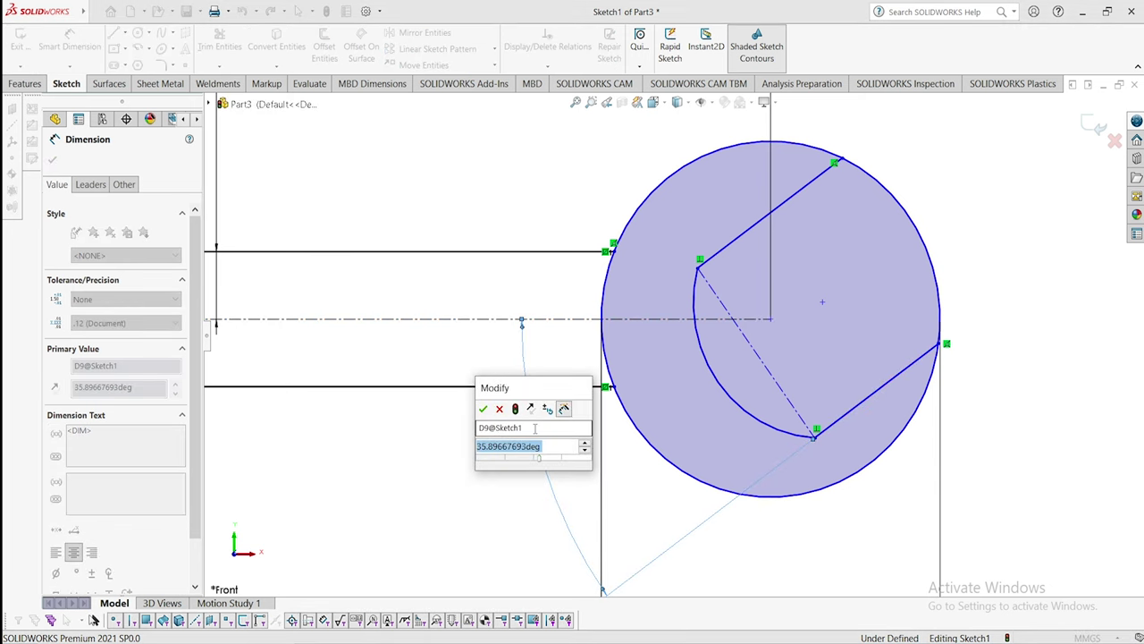
pyautogui.write('=')
pyautogui.write('17')
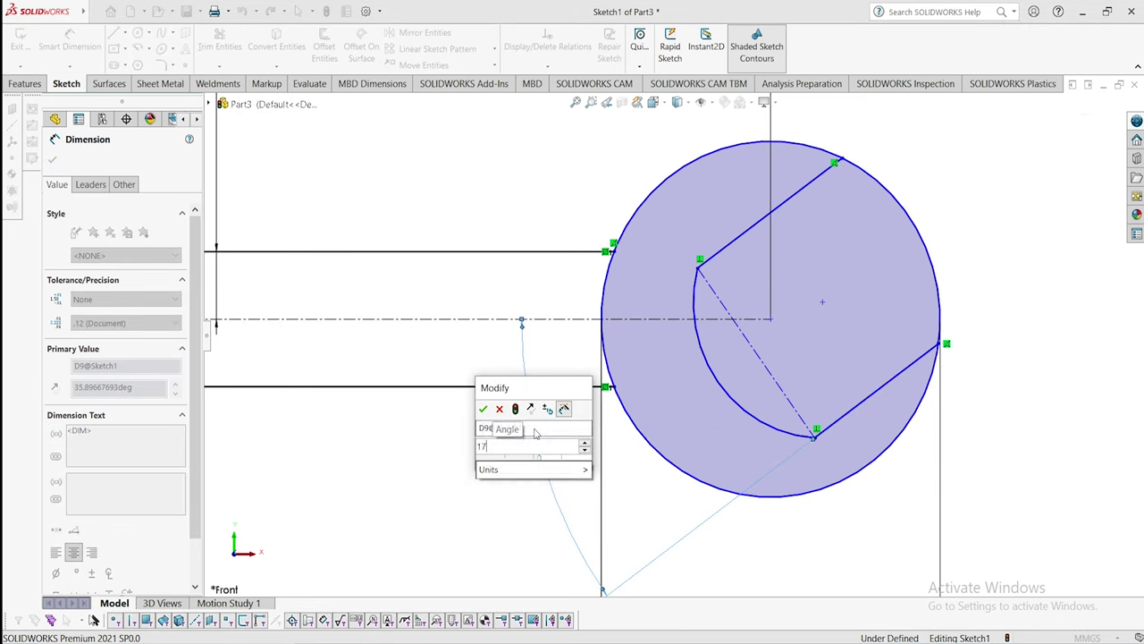
pyautogui.press('Return')
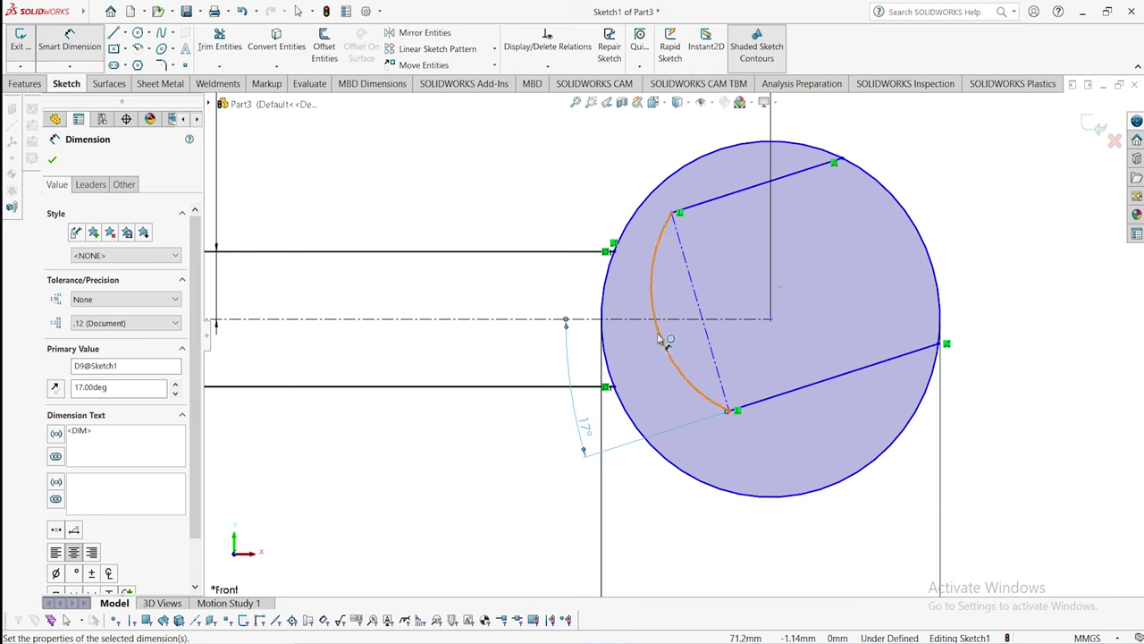
pyautogui.click(631, 351)
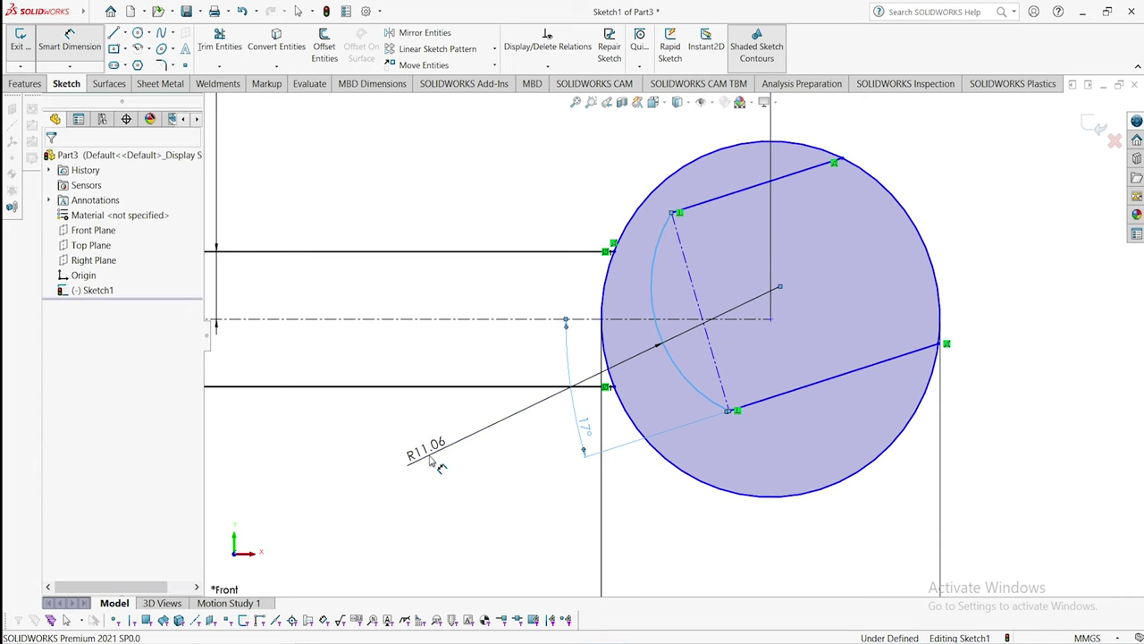
pyautogui.click(430, 459)
pyautogui.write('9')
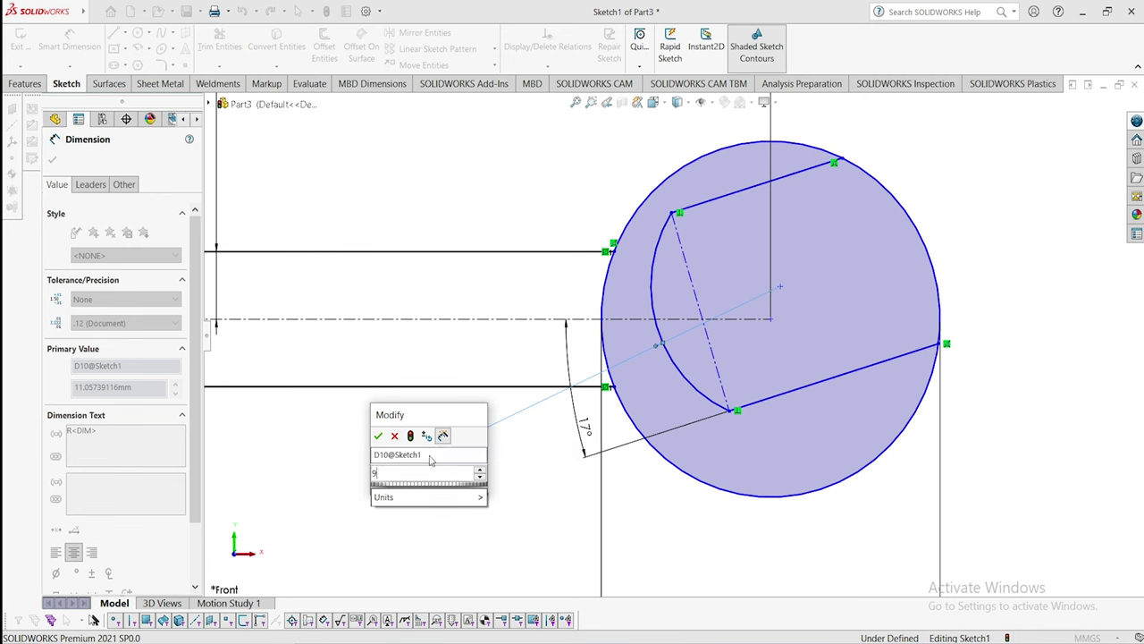
pyautogui.press('Return')
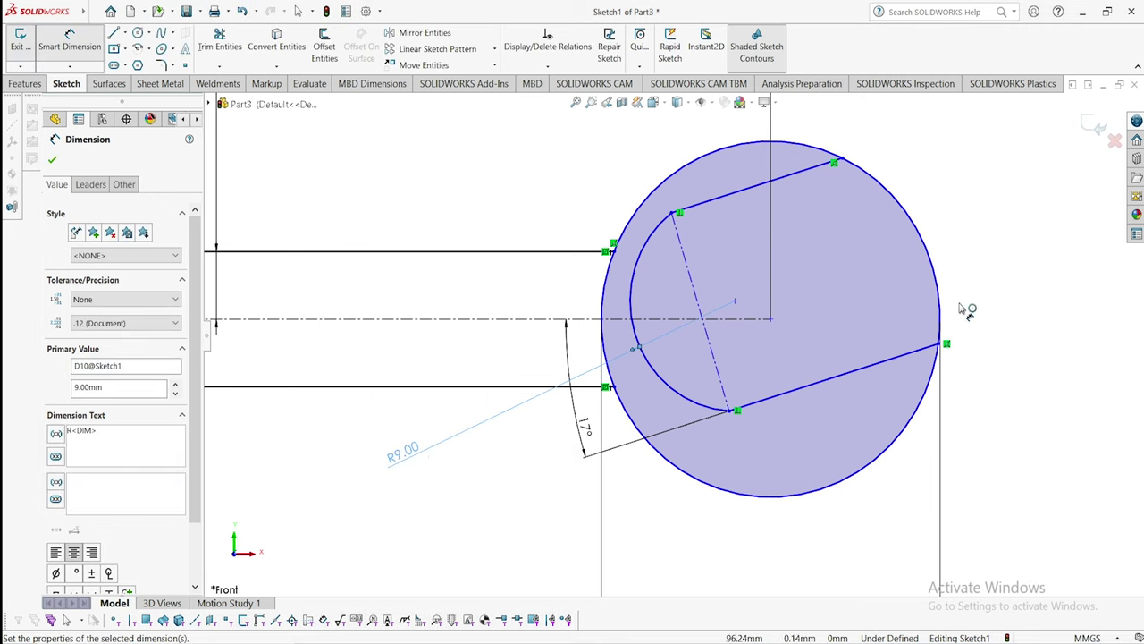
# - Reposition the jaw lines and dimension the spacing between them as 13 mm
pyautogui.click(688, 211)
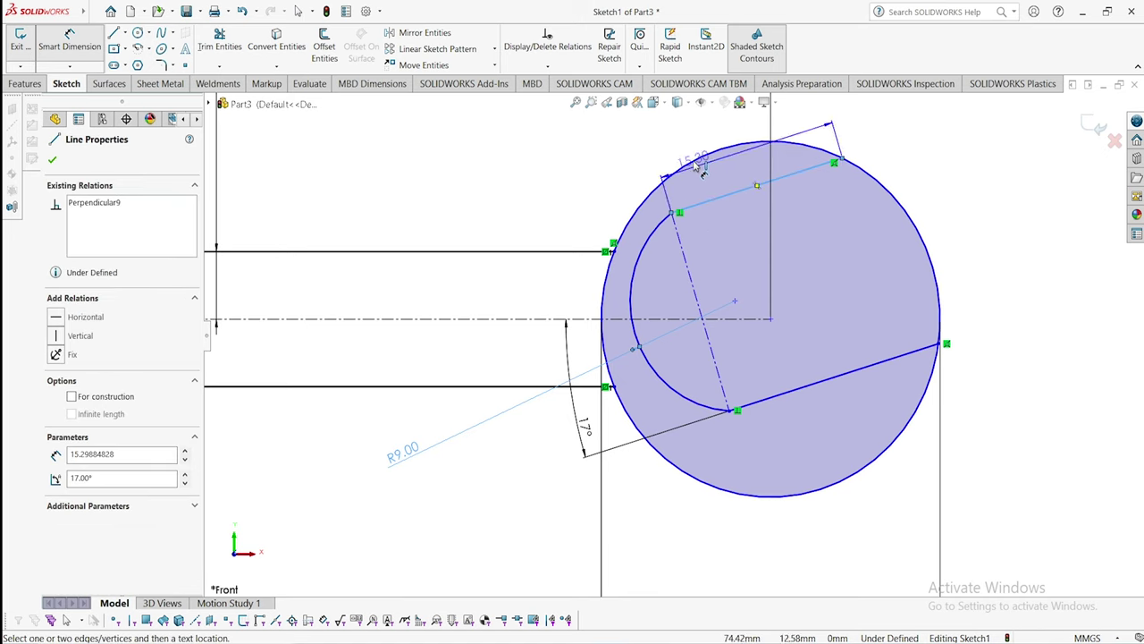
pyautogui.press('Escape')
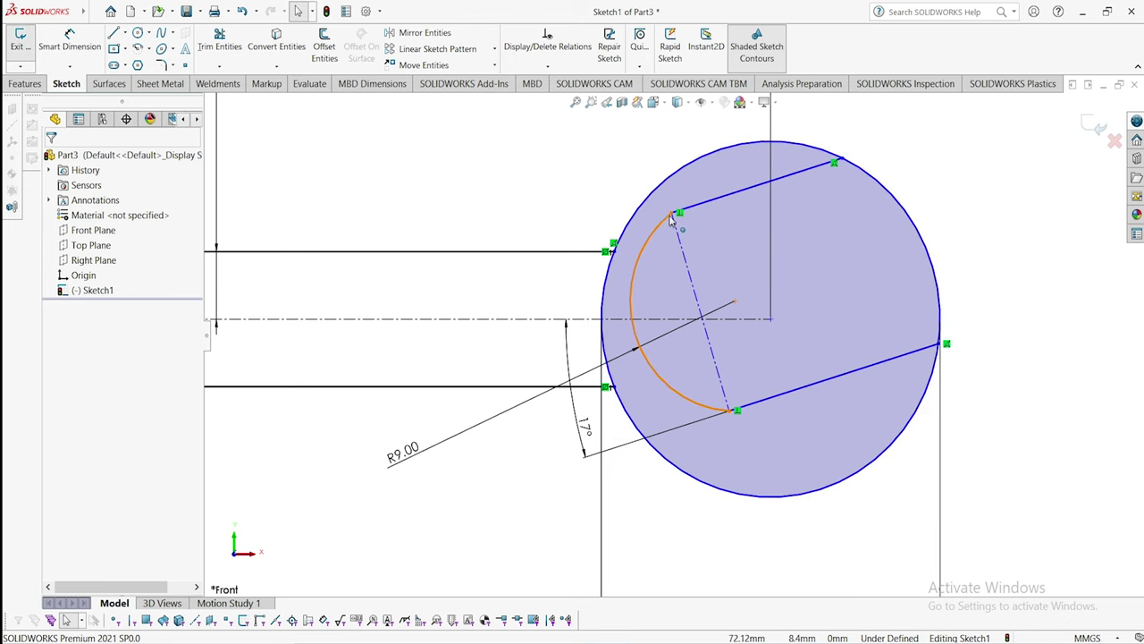
pyautogui.moveTo(695, 209); pyautogui.dragTo(708, 242)
pyautogui.moveTo(785, 399)
pyautogui.mouseDown()
pyautogui.moveTo(799, 407)
pyautogui.moveTo(827, 371)
pyautogui.mouseUp()
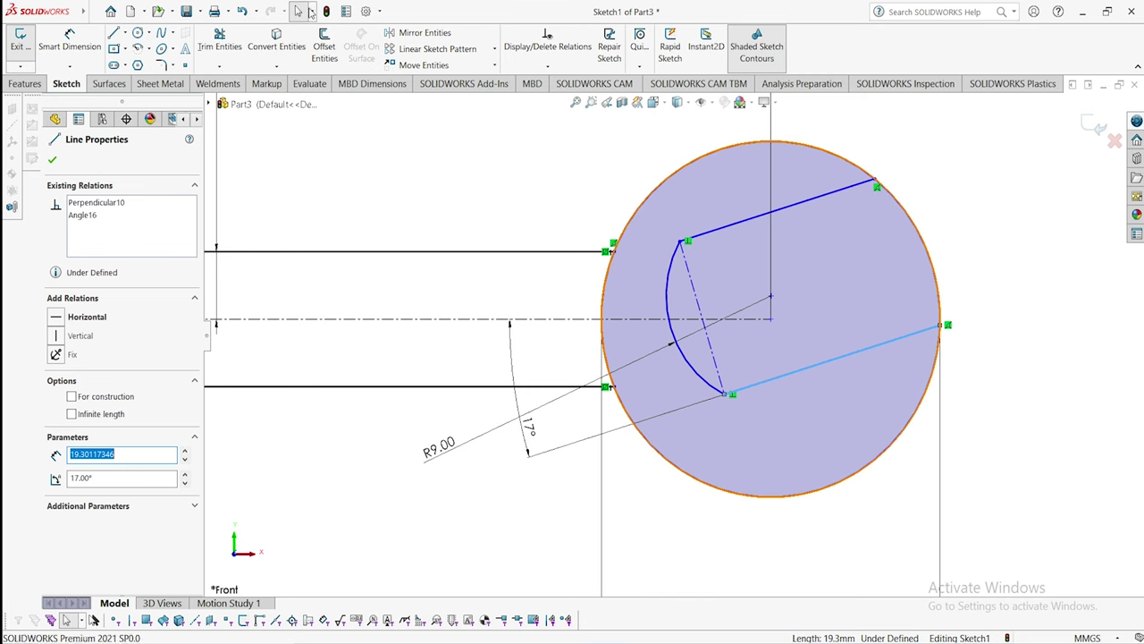
pyautogui.click(69, 40)
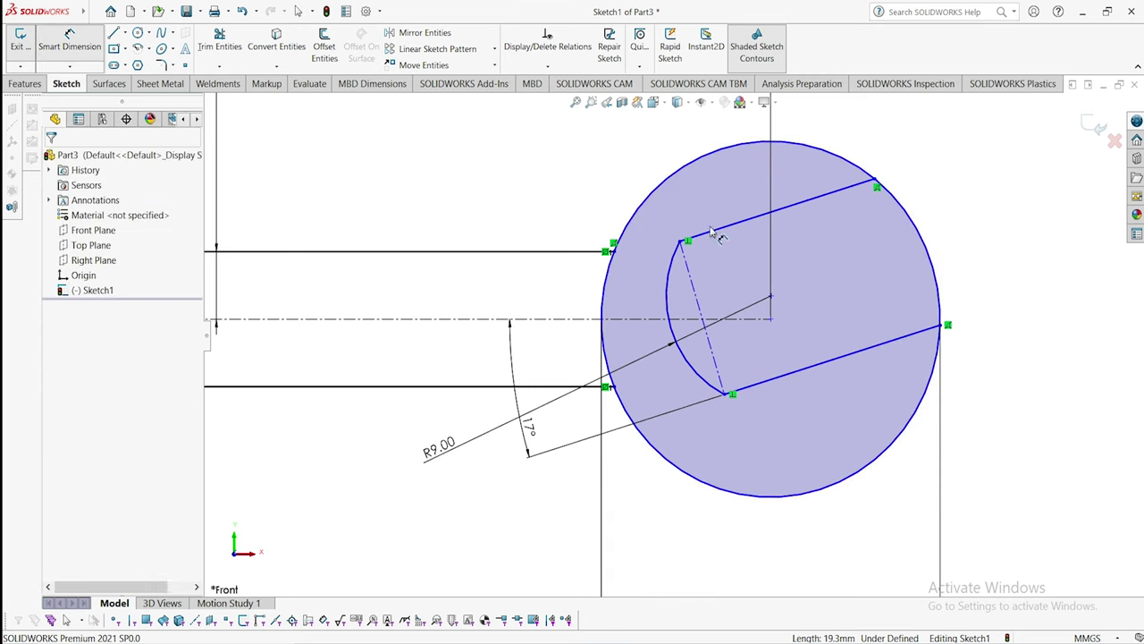
pyautogui.click(769, 222)
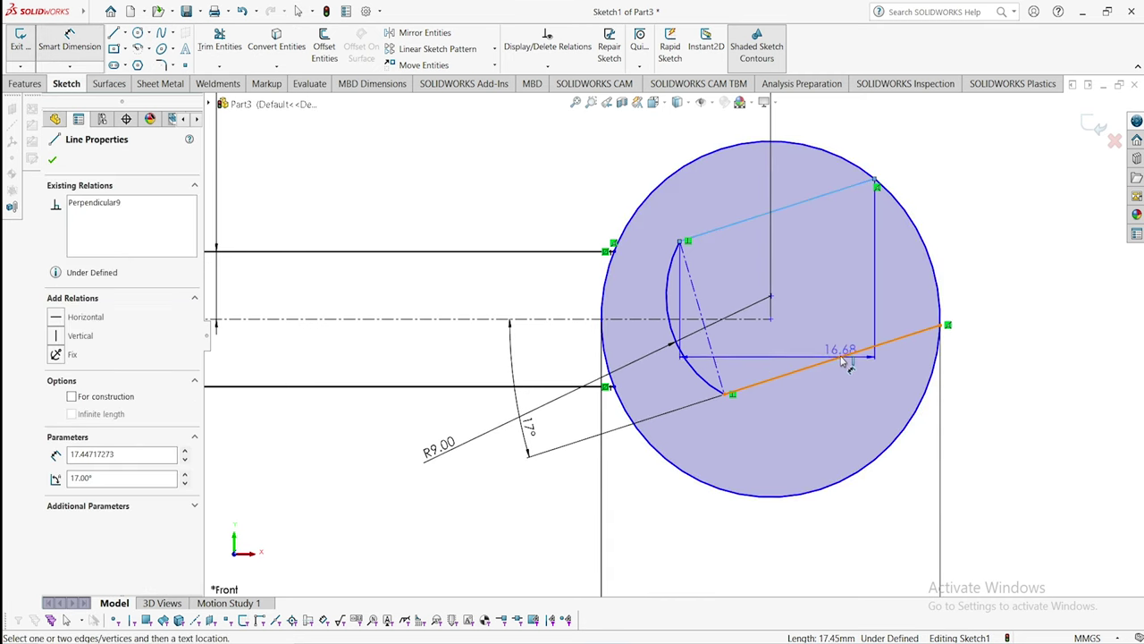
pyautogui.click(970, 239)
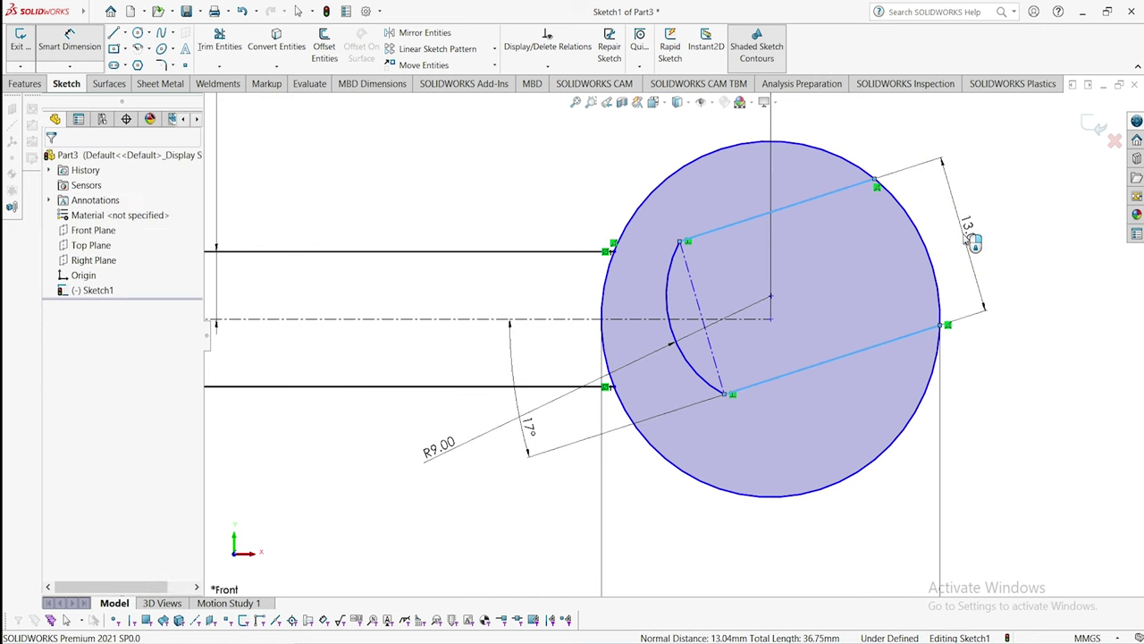
pyautogui.write('13.00mm')
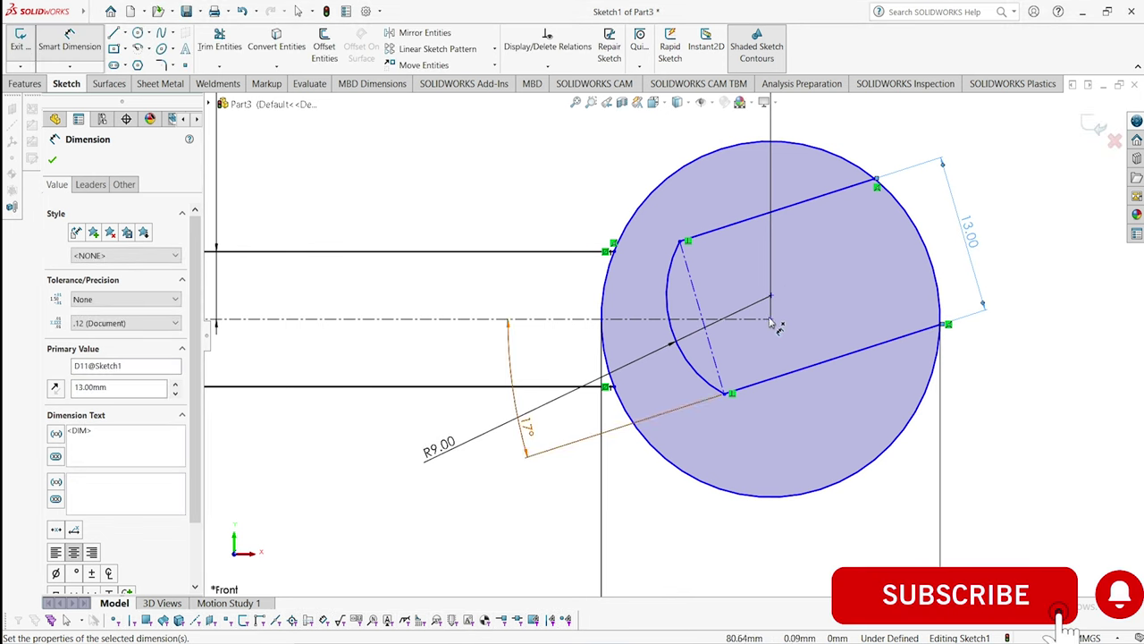
pyautogui.scroll(-2, 776, 315)
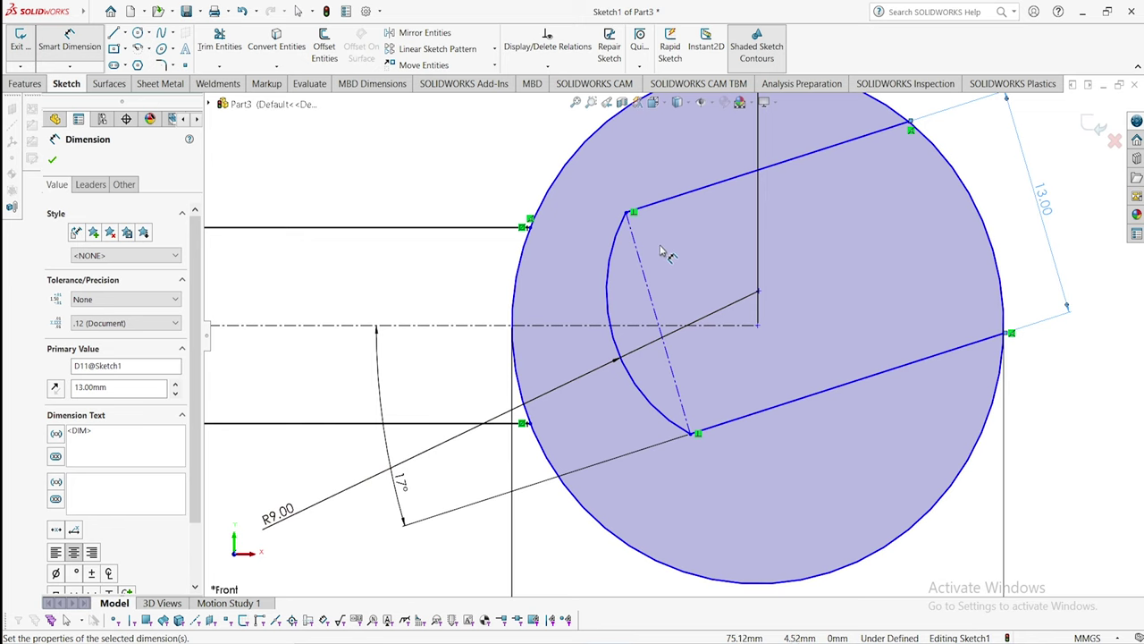
pyautogui.click(70, 41)
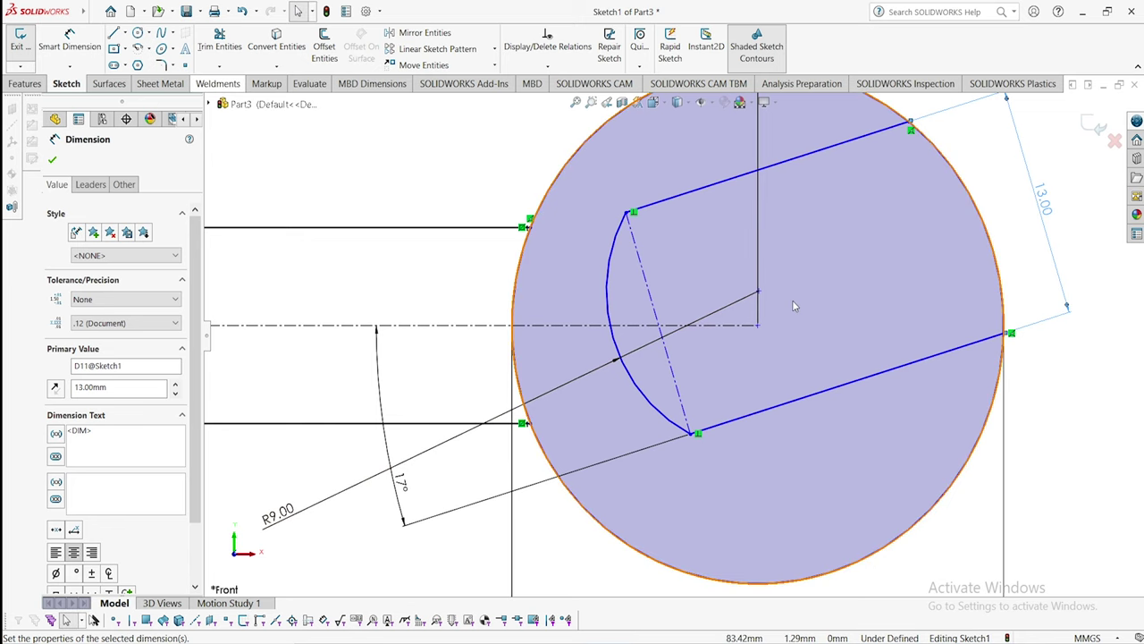
# - Shift the right-head jaw arc slightly to the left
pyautogui.click(778, 169)
pyautogui.scroll(3, 442, 374)
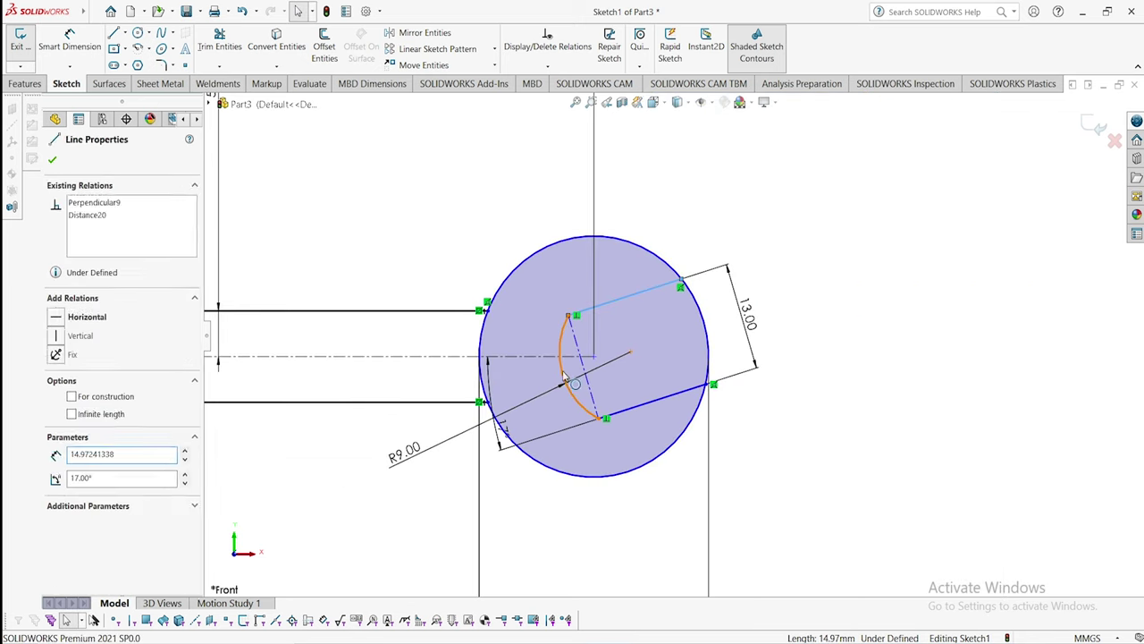
pyautogui.click(564, 377)
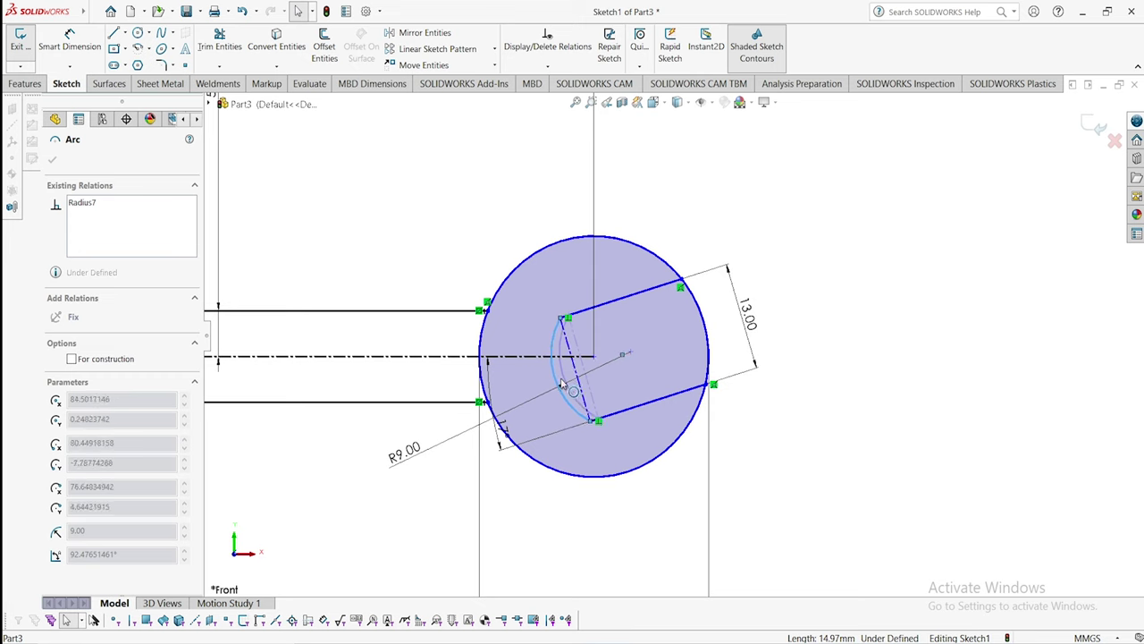
pyautogui.moveTo(564, 385); pyautogui.dragTo(557, 385)
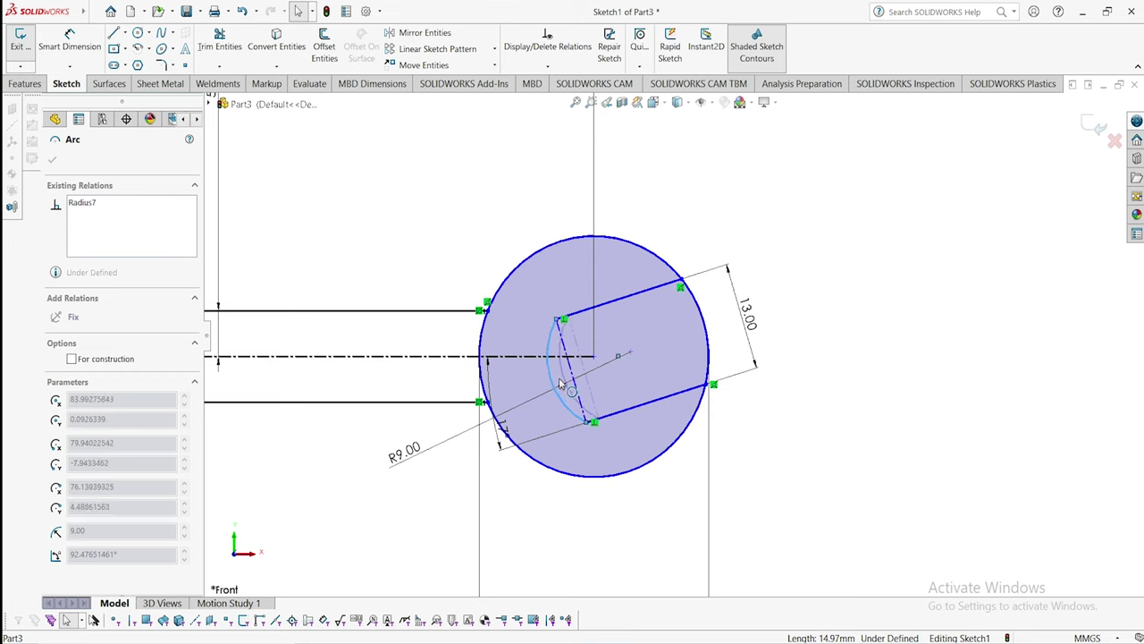
# - Add a 6 mm horizontal offset between the circle centre and the jaw arc centre
pyautogui.click(77, 40)
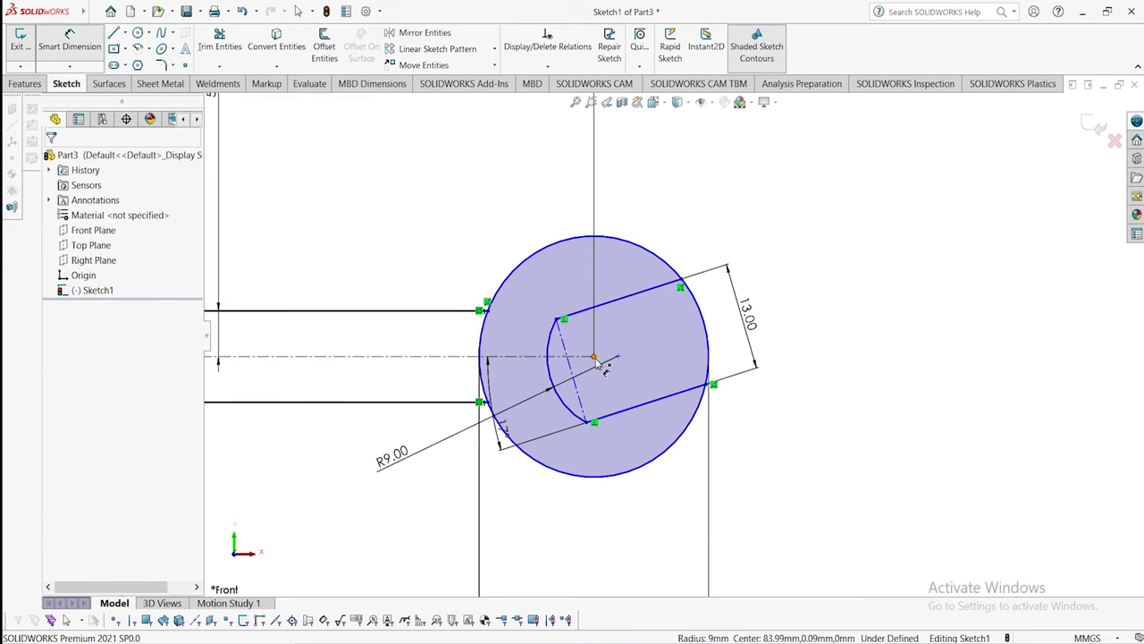
pyautogui.click(595, 358)
pyautogui.click(618, 356)
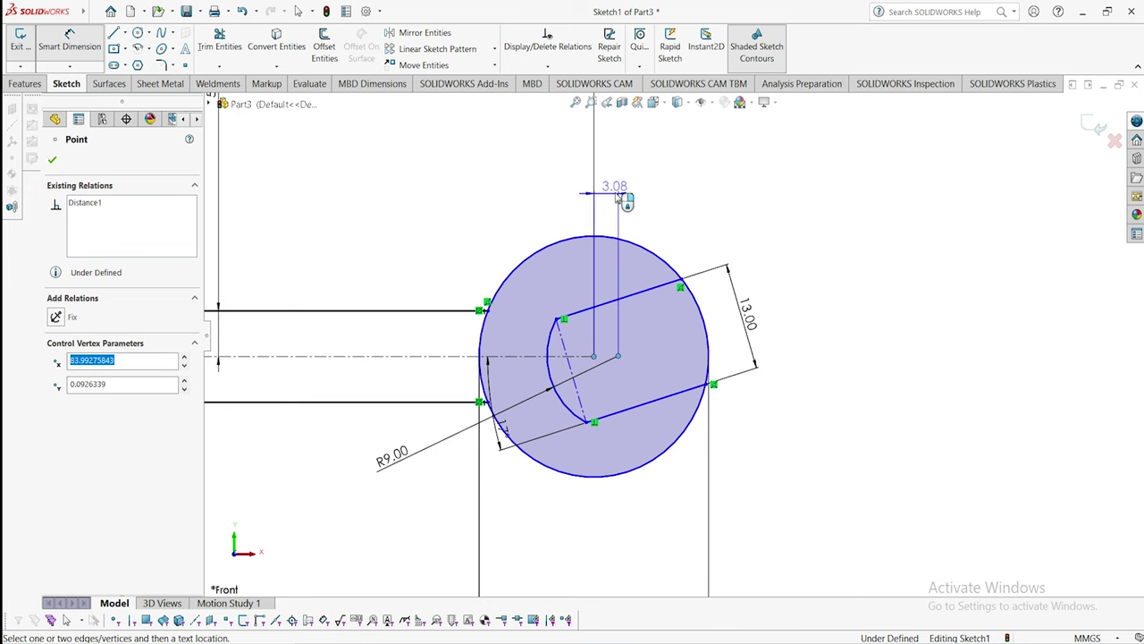
pyautogui.click(617, 191)
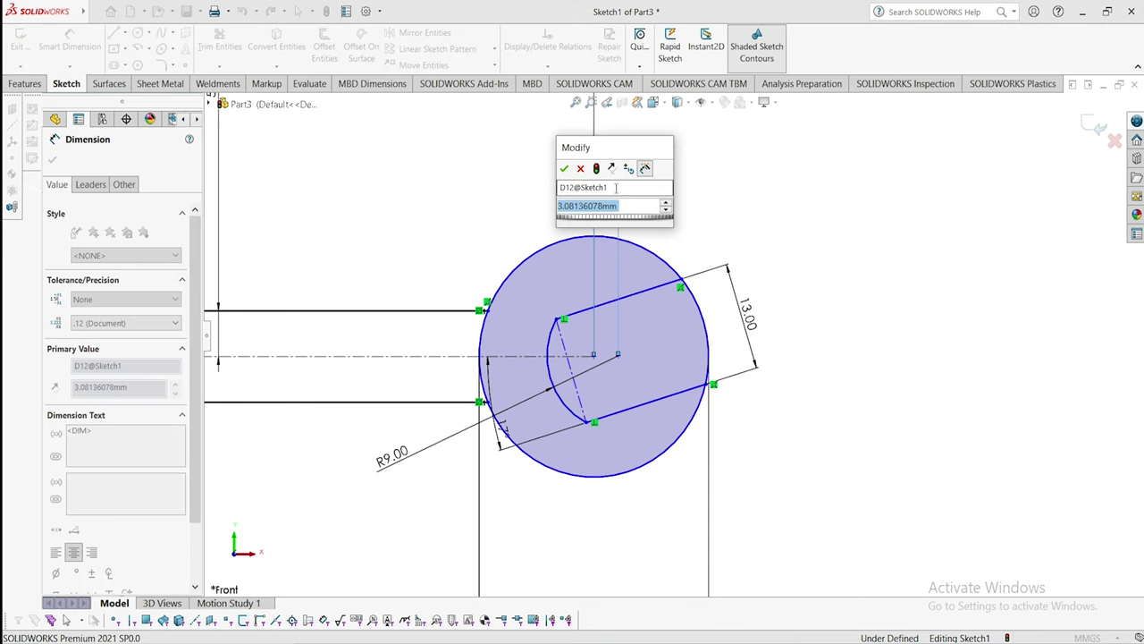
pyautogui.write('=6')
pyautogui.press('Return')
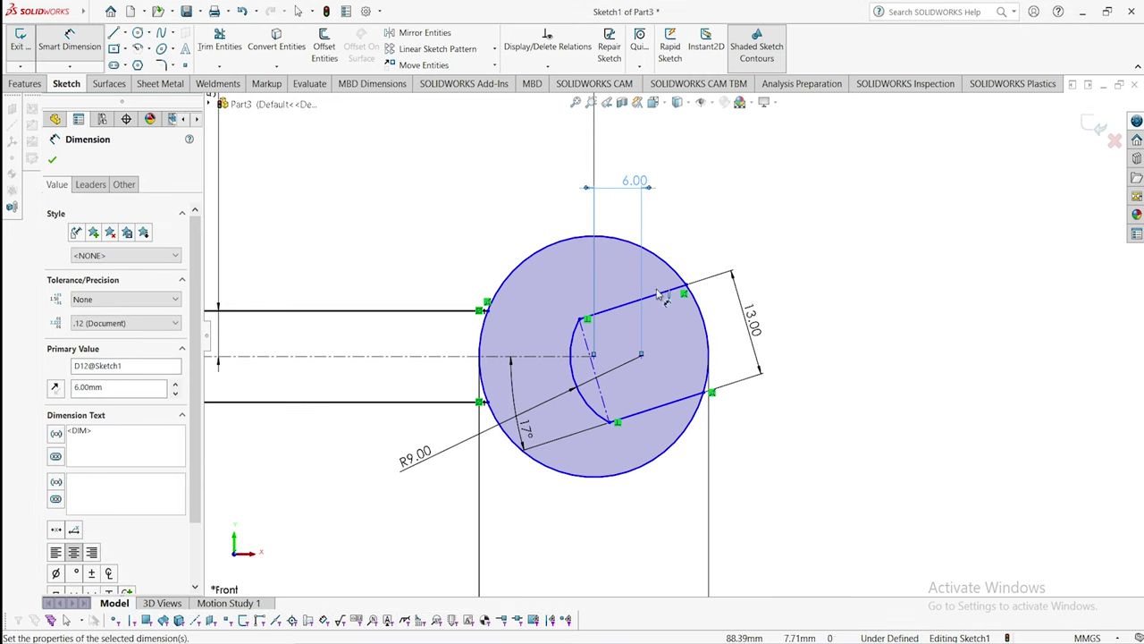
# - Drag the upper jaw line's end to reshape the right-head slot
pyautogui.click(70, 40)
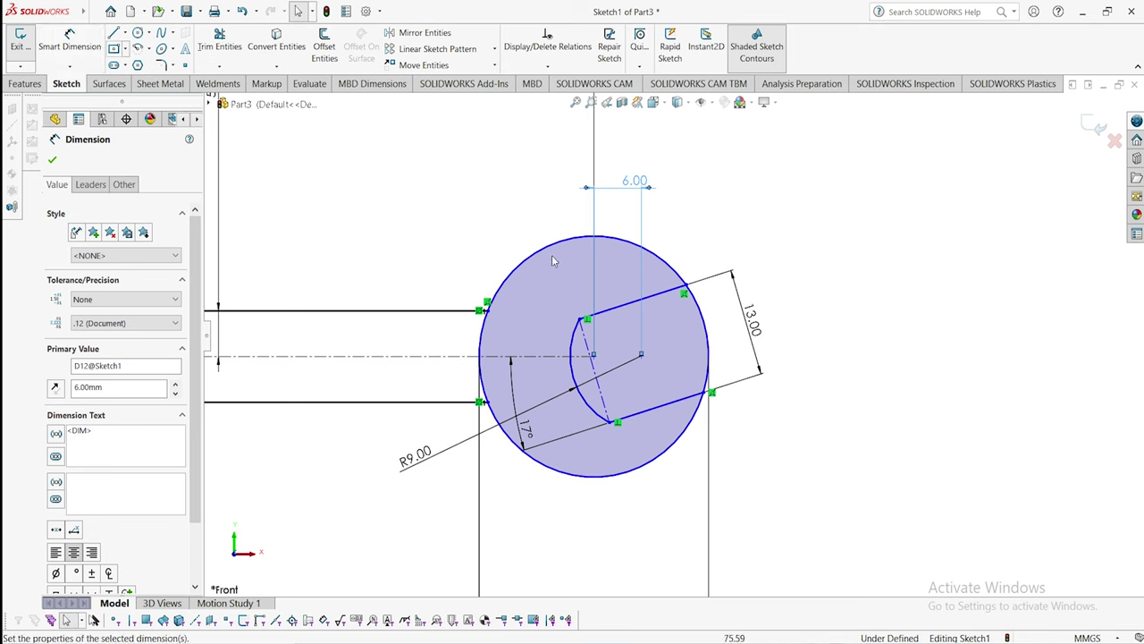
pyautogui.click(590, 316)
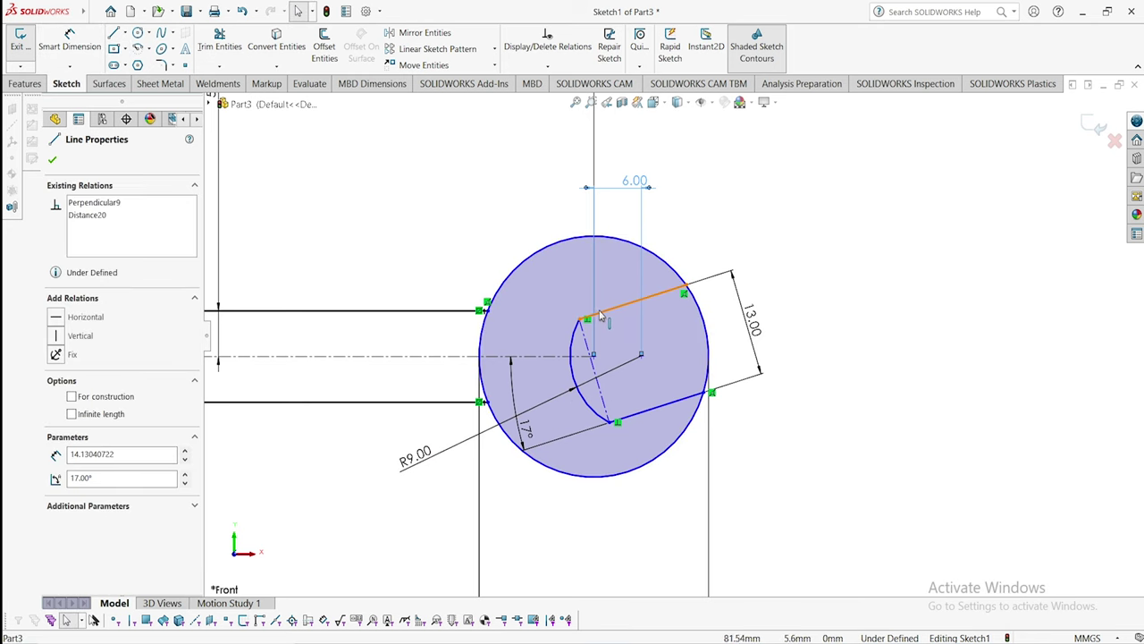
pyautogui.moveTo(590, 317); pyautogui.dragTo(573, 298)
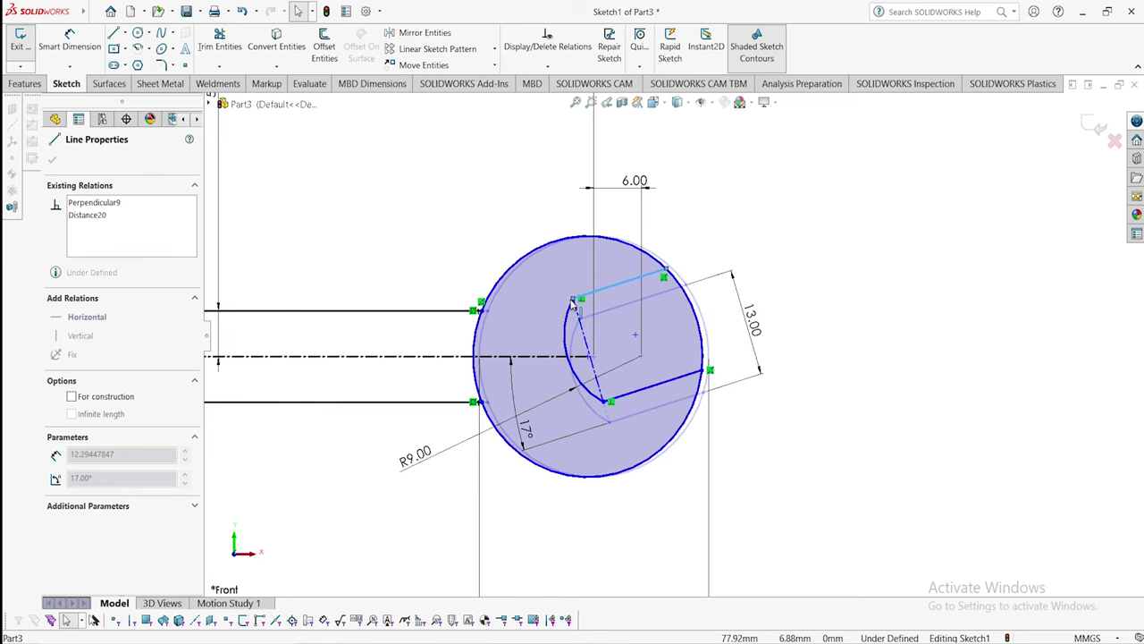
pyautogui.click(567, 357)
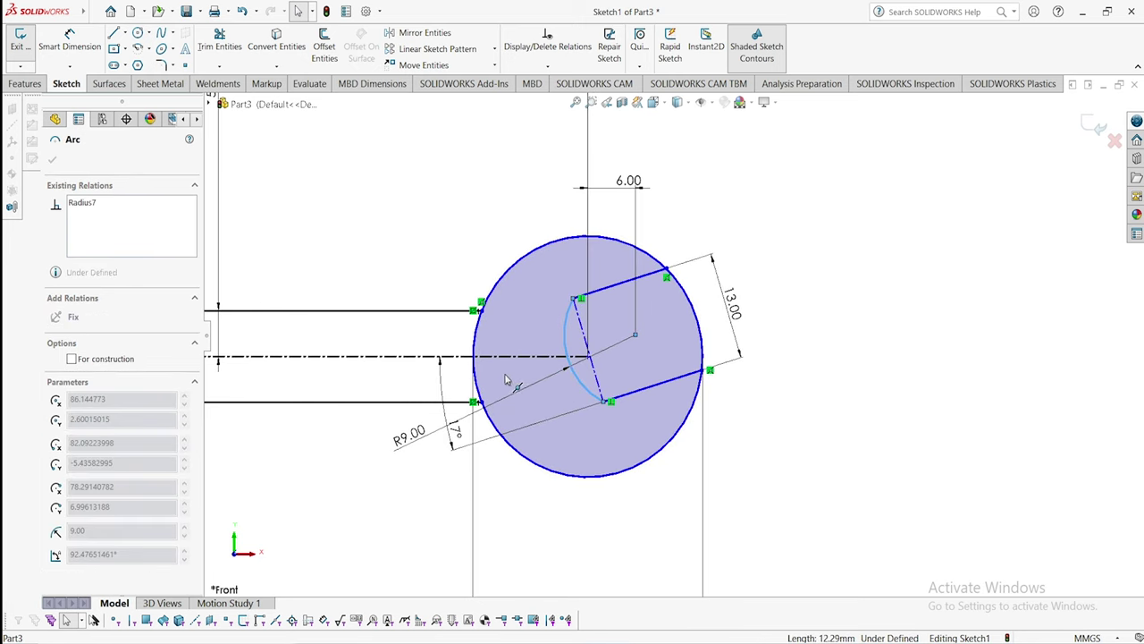
pyautogui.press('Escape')
# - Trim the left circle's arc between its jaw lines and the arc inside the handle end
pyautogui.press('f')
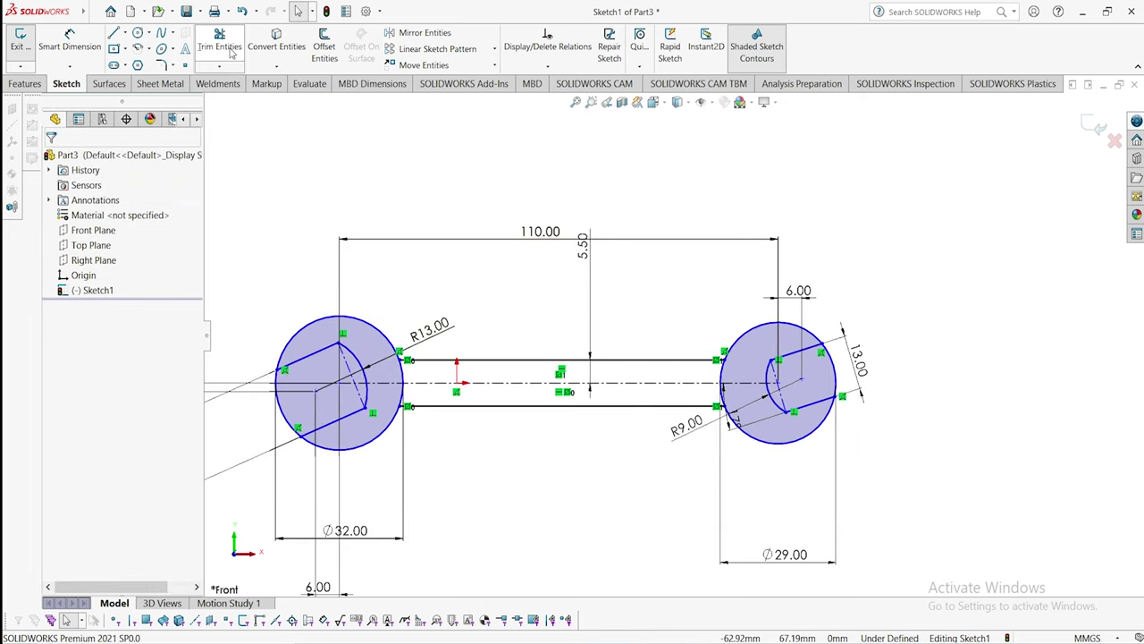
pyautogui.click(229, 50)
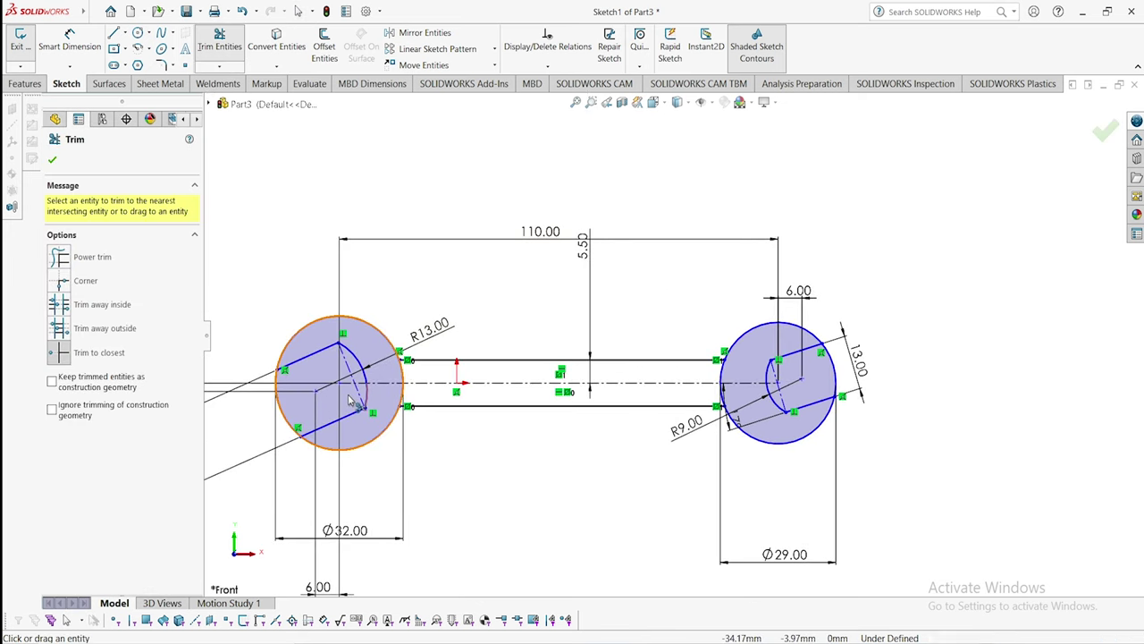
pyautogui.scroll(-6, 347, 402)
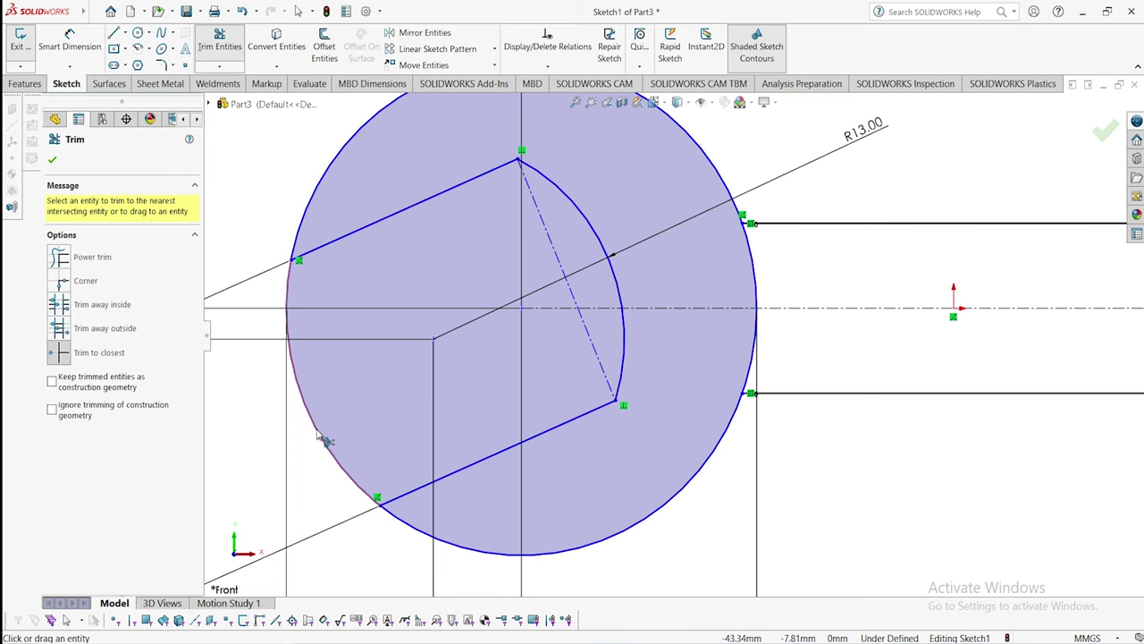
pyautogui.click(320, 439)
pyautogui.scroll(-4, 679, 424)
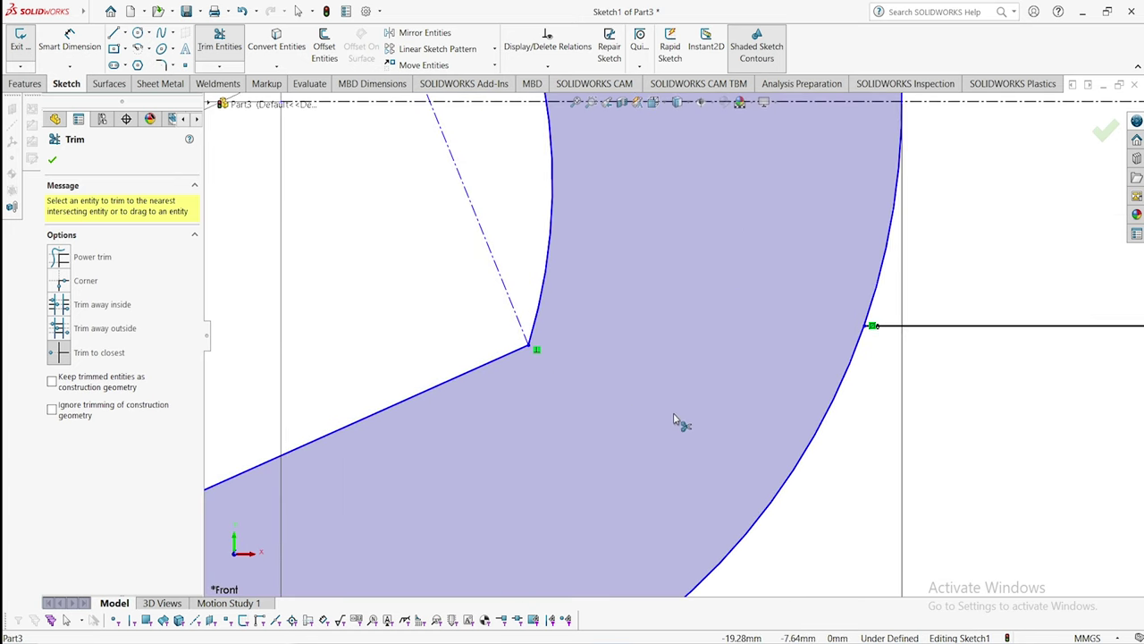
pyautogui.scroll(3, 830, 300)
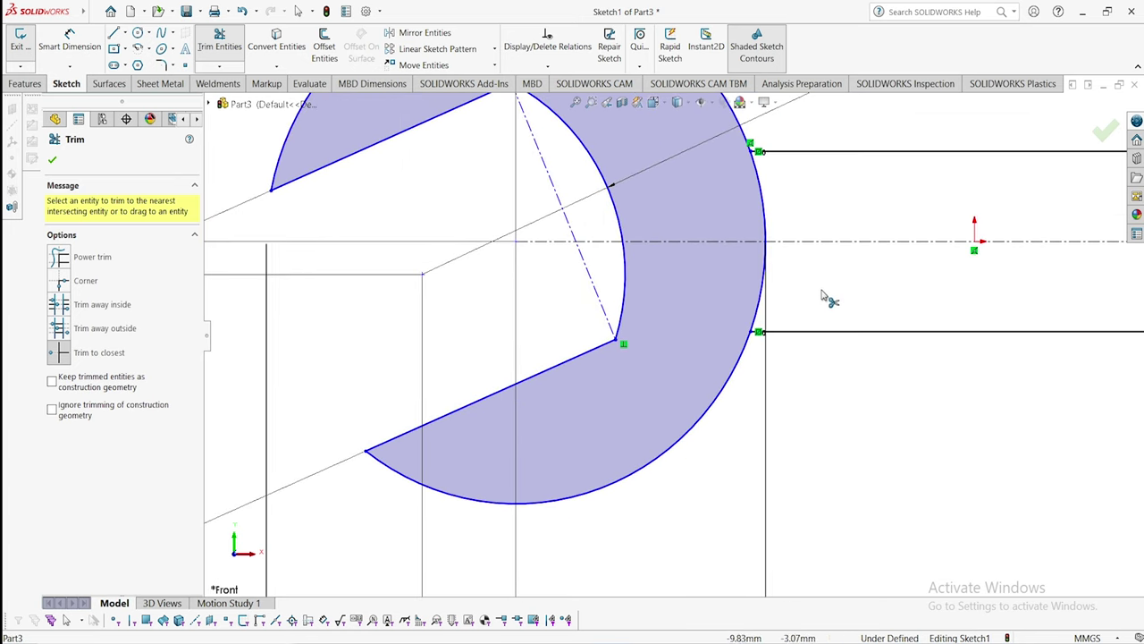
pyautogui.click(767, 279)
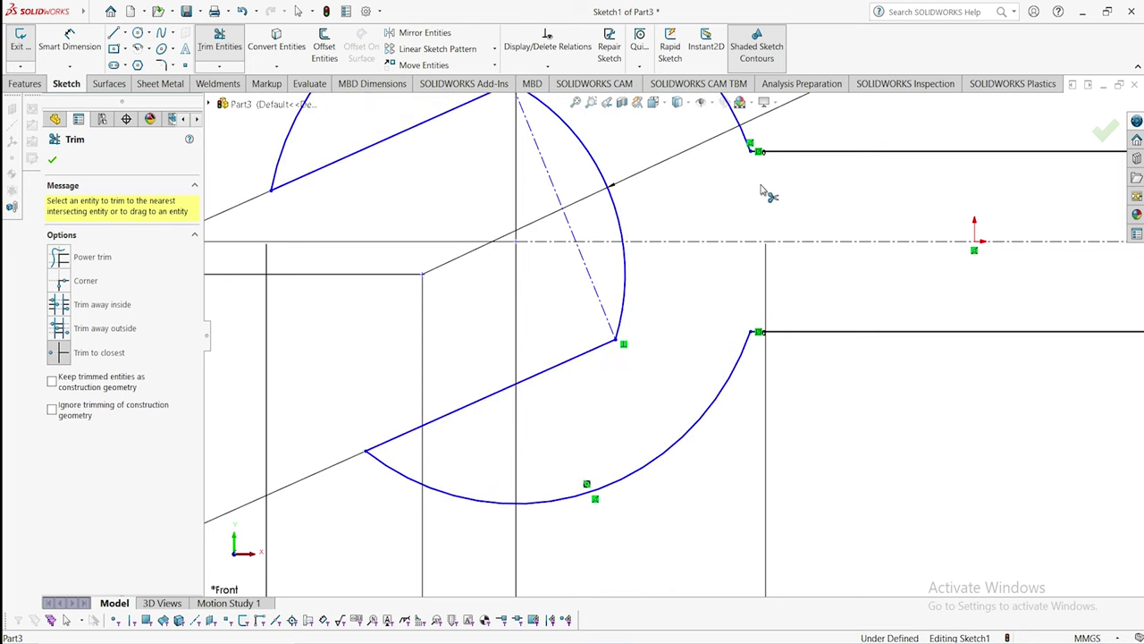
pyautogui.scroll(5, 762, 191)
pyautogui.scroll(-5, 1134, 311)
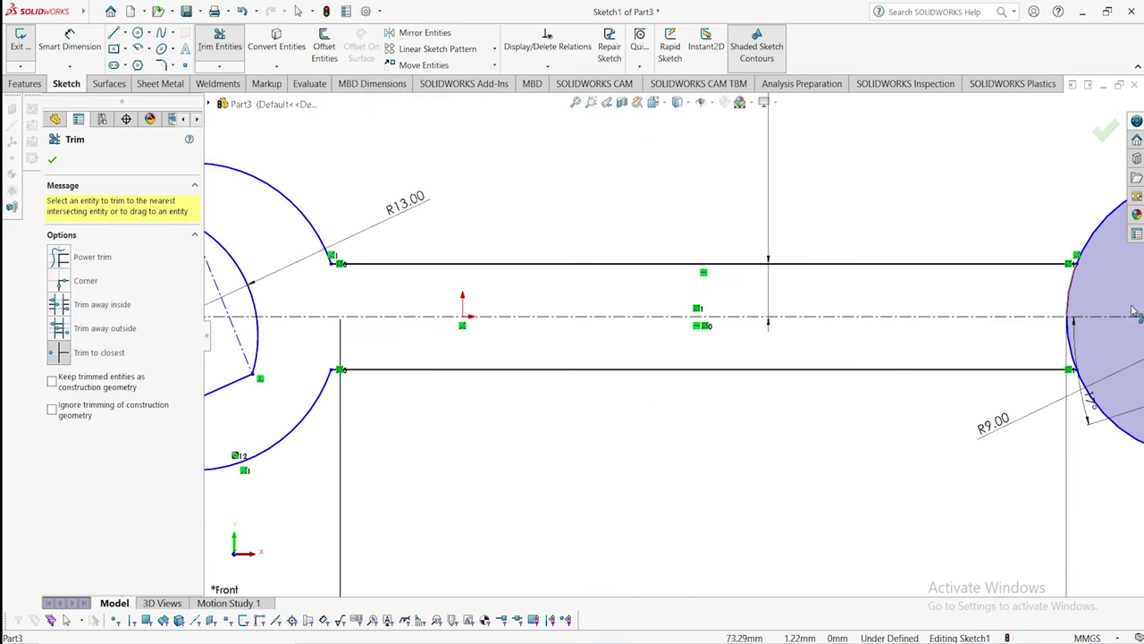
pyautogui.scroll(-3, 1133, 311)
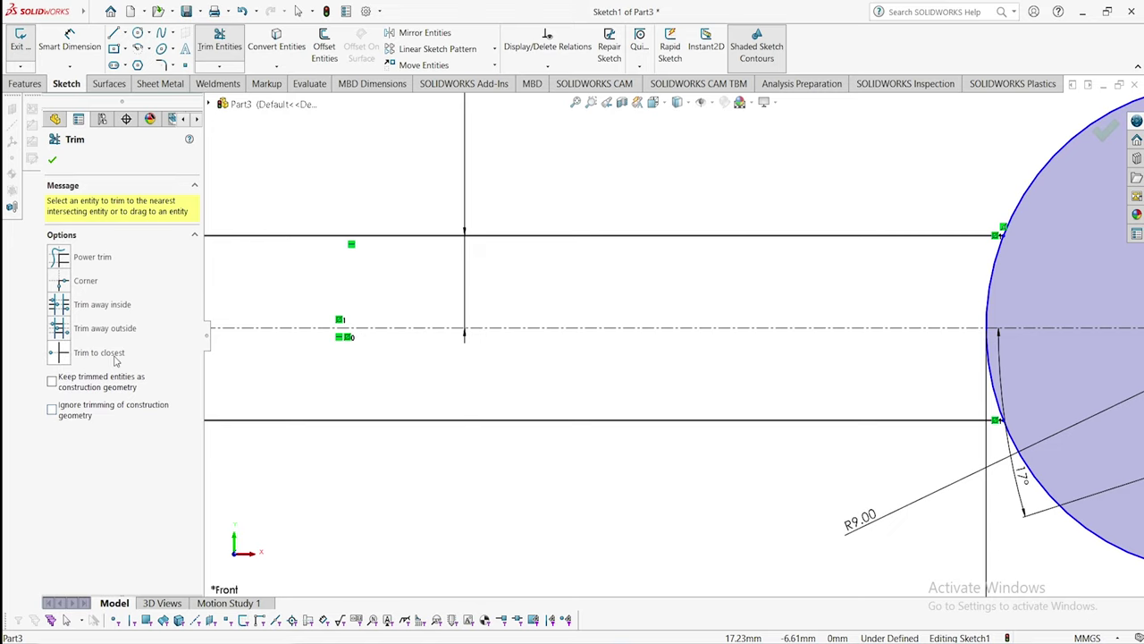
pyautogui.scroll(-2, 231, 390)
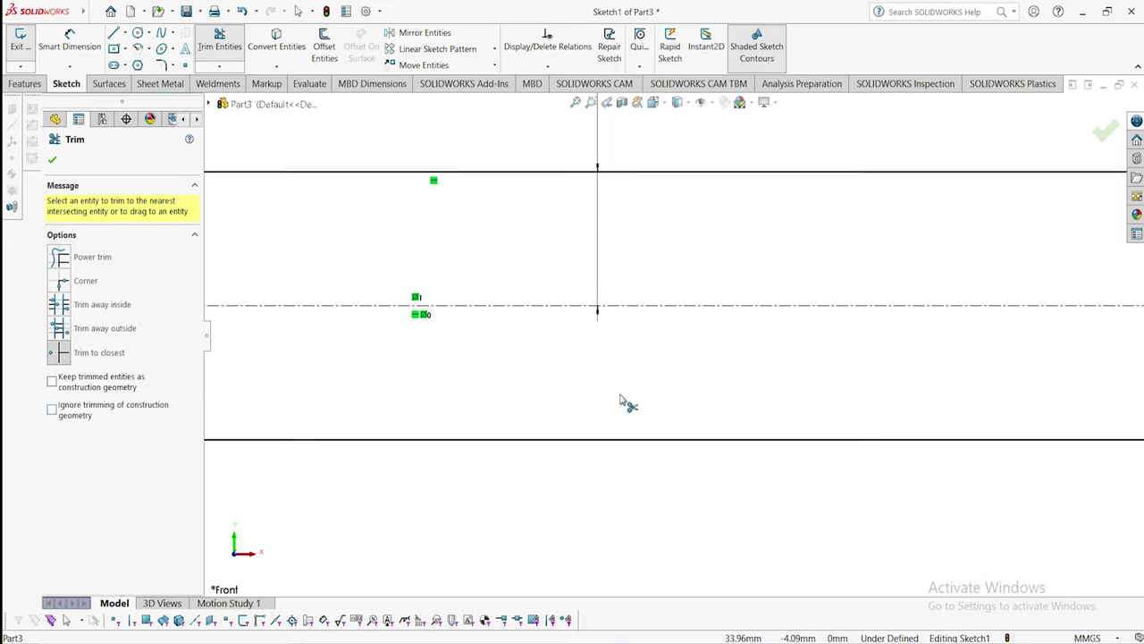
pyautogui.scroll(4, 620, 398)
pyautogui.scroll(-2, 878, 318)
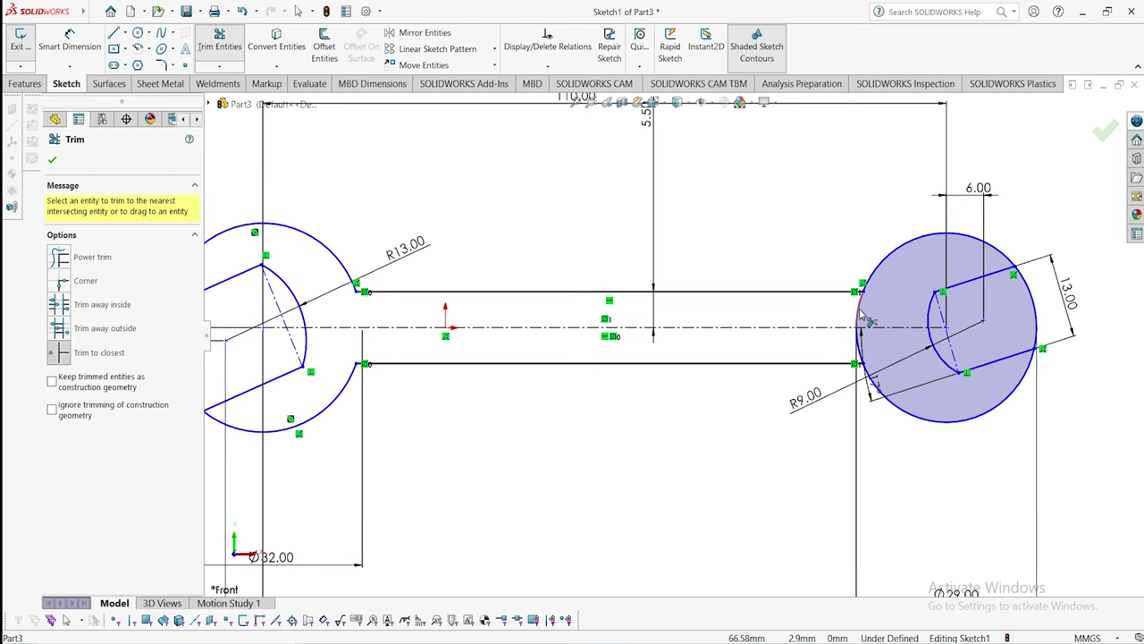
# - Trim the right circle's arcs at the handle end and between its jaw lines
pyautogui.click(860, 313)
pyautogui.scroll(-4, 863, 360)
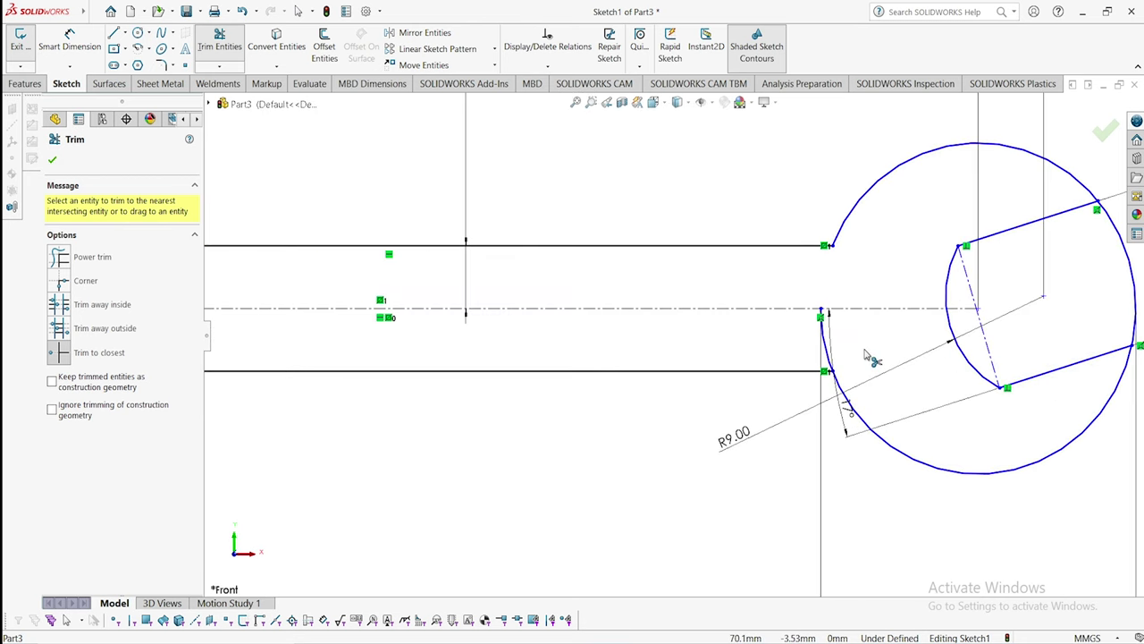
pyautogui.click(764, 353)
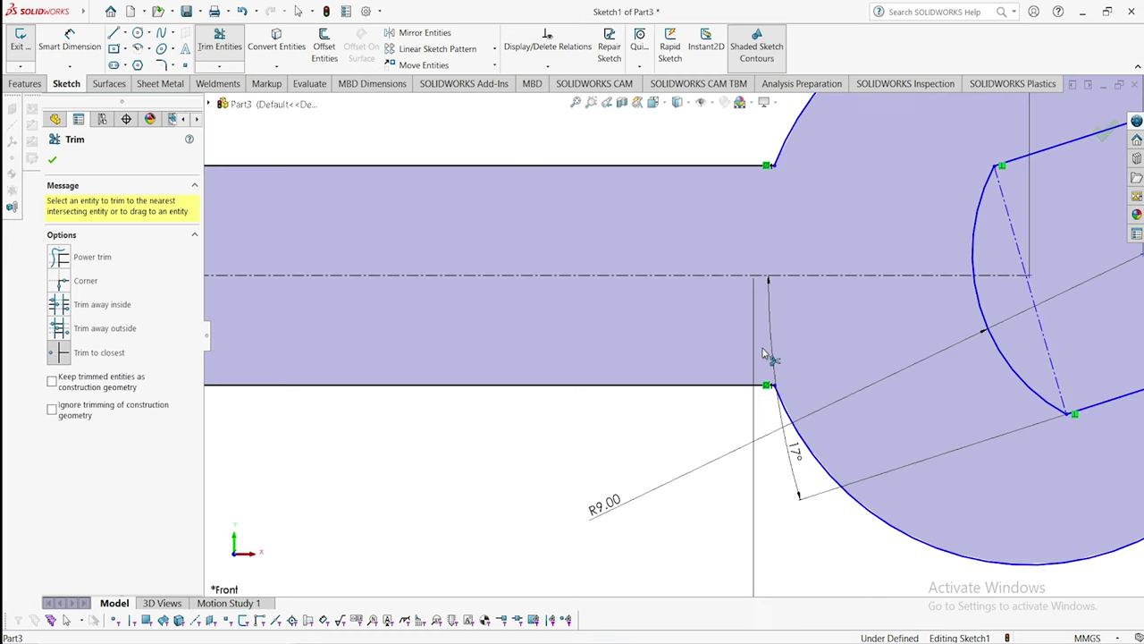
pyautogui.scroll(4, 667, 336)
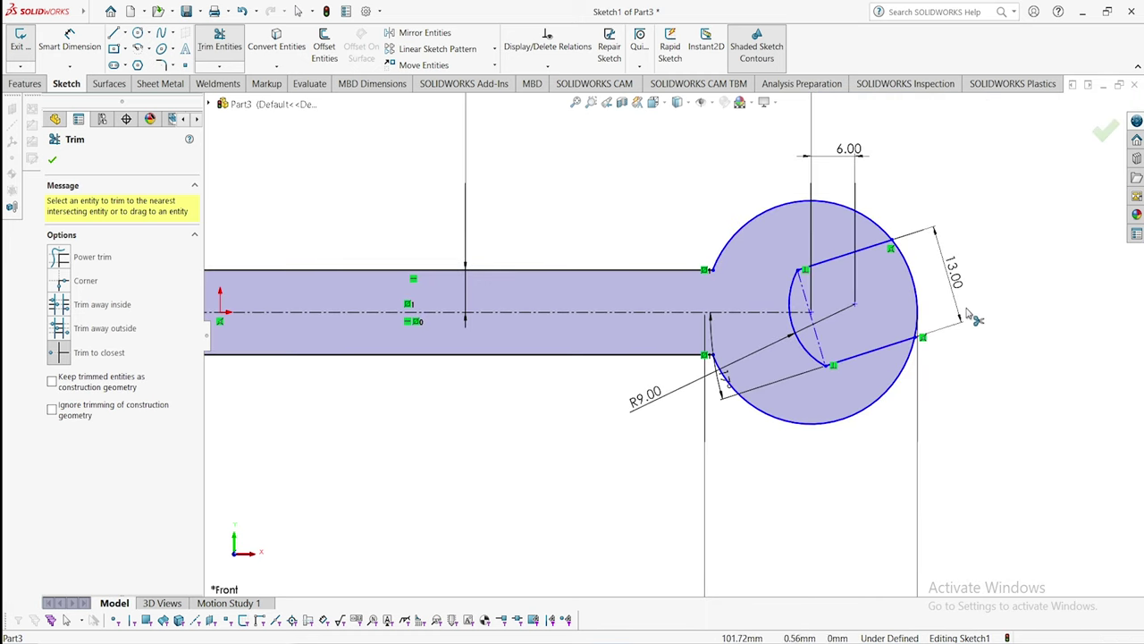
pyautogui.click(914, 284)
pyautogui.scroll(5, 715, 295)
pyautogui.scroll(-5, 607, 353)
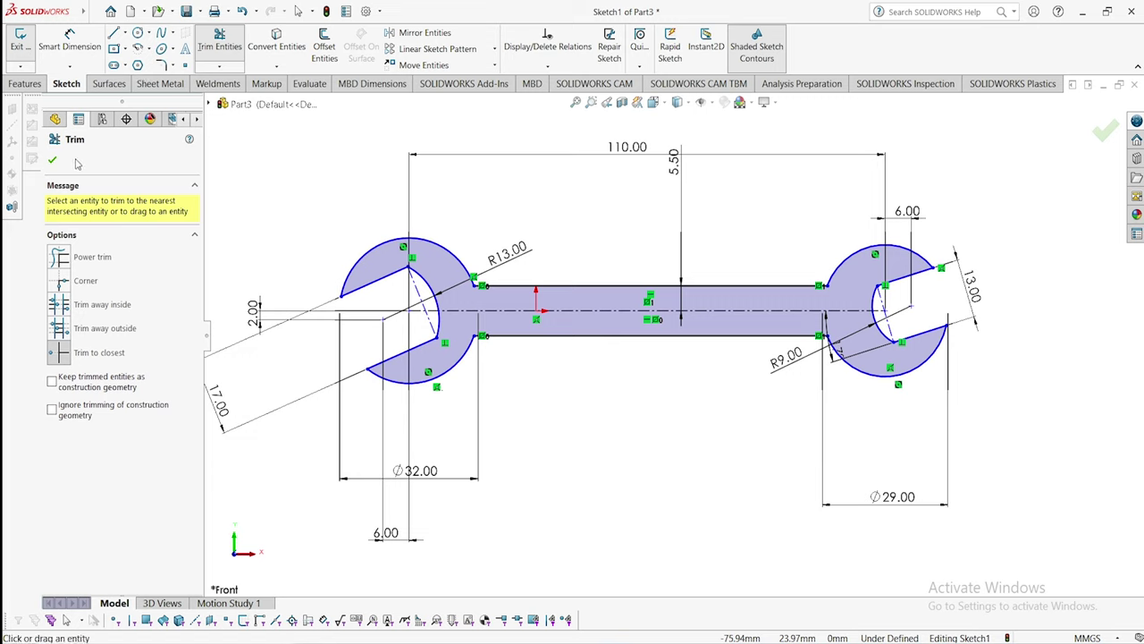
pyautogui.press('Escape')
# - Fillet the upper and lower corners where the left head meets the handle
pyautogui.click(174, 67)
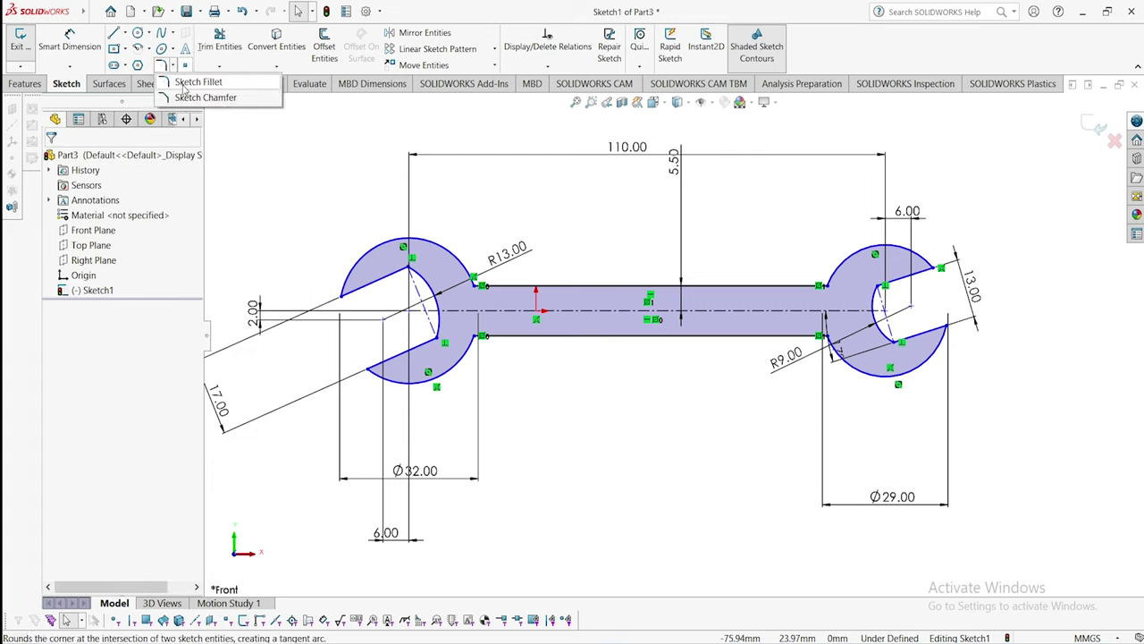
pyautogui.click(188, 82)
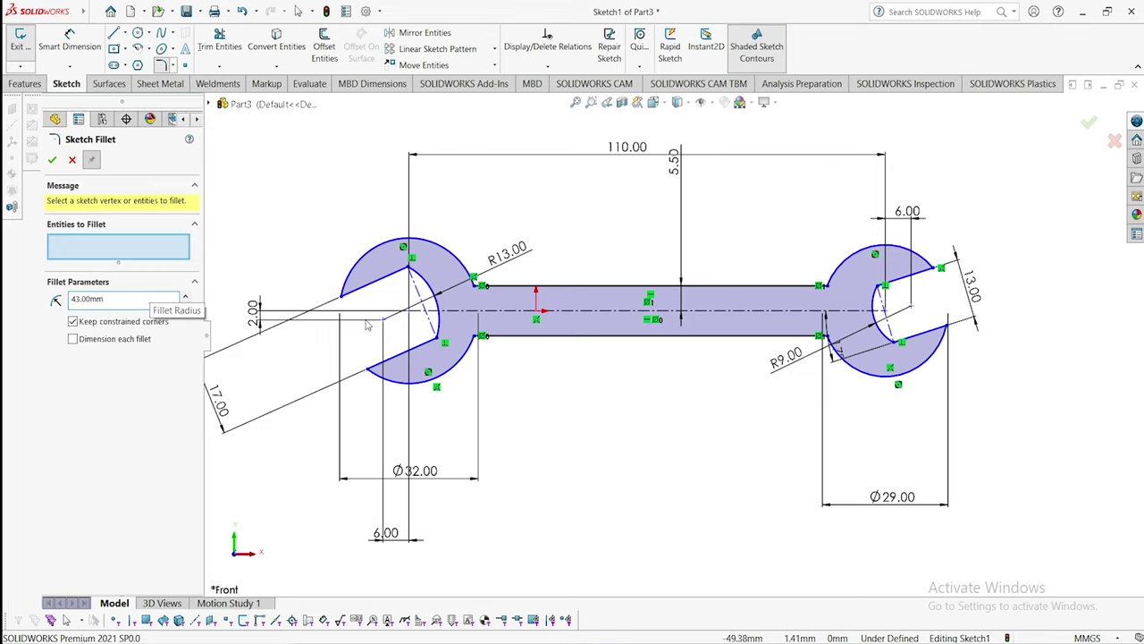
pyautogui.click(483, 288)
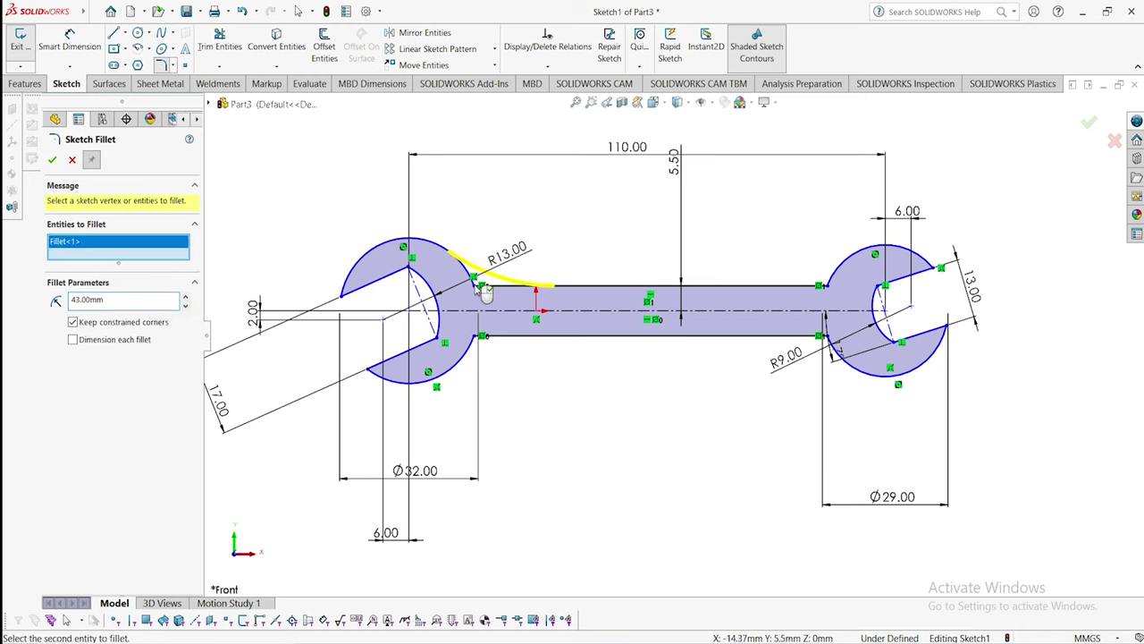
pyautogui.click(483, 336)
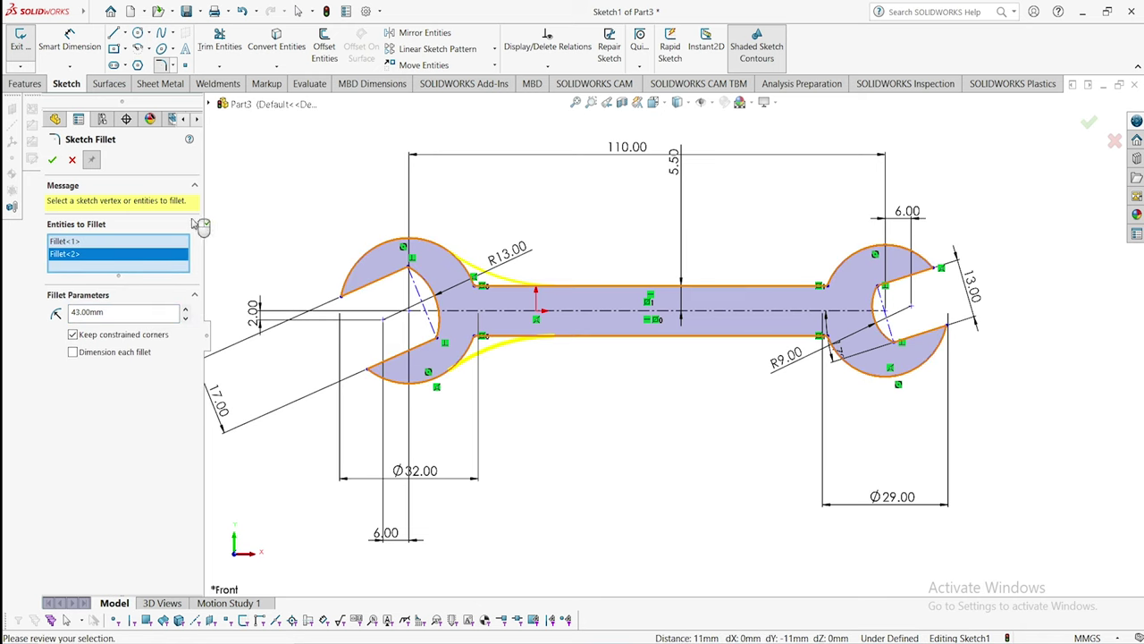
pyautogui.click(51, 161)
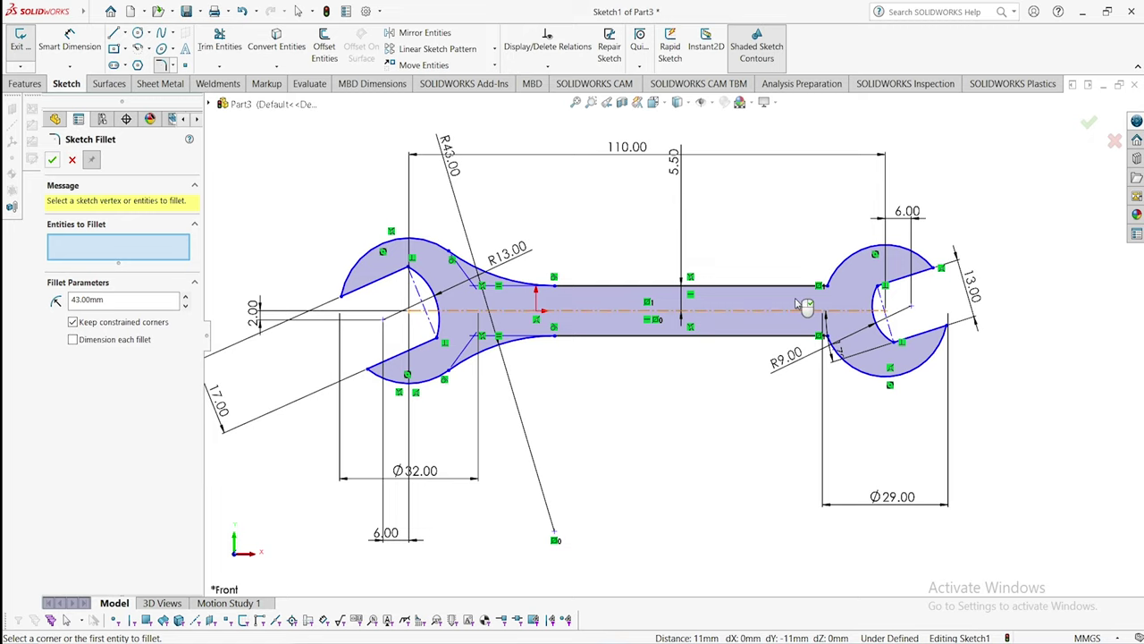
# - Fillet the right head's upper and lower neck corners with a 23 mm radius
pyautogui.click(831, 290)
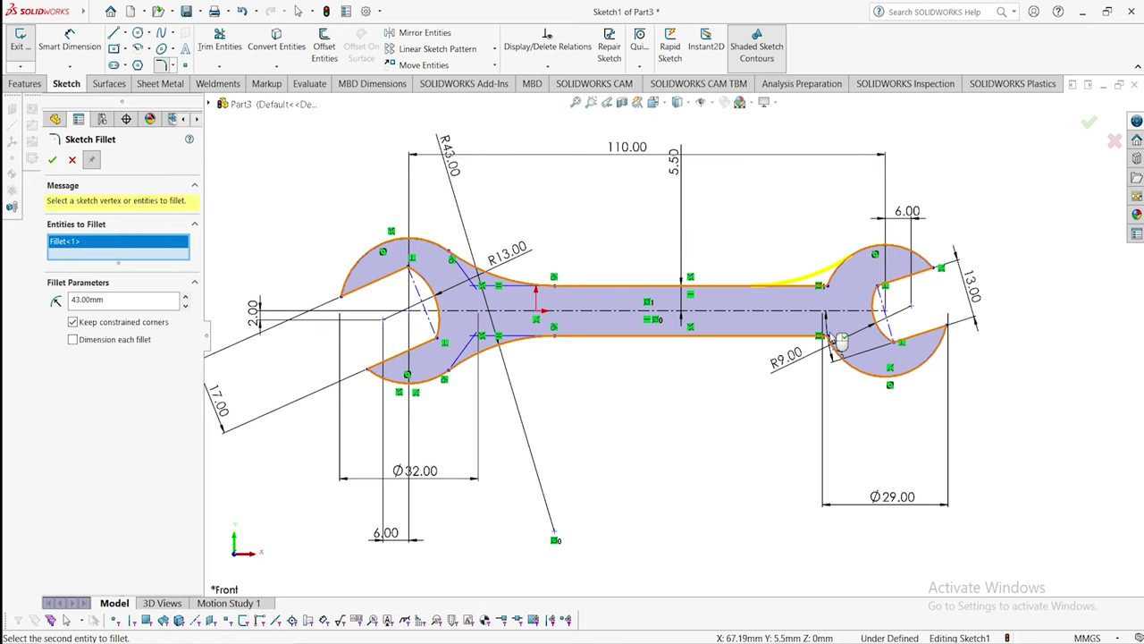
pyautogui.click(830, 336)
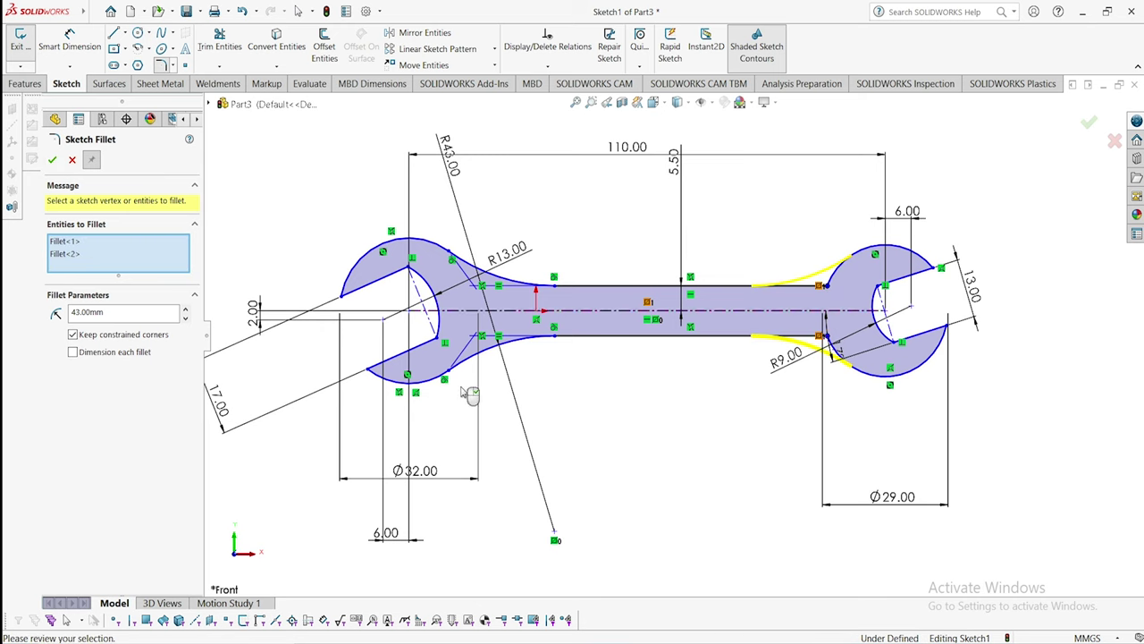
pyautogui.doubleClick(116, 313)
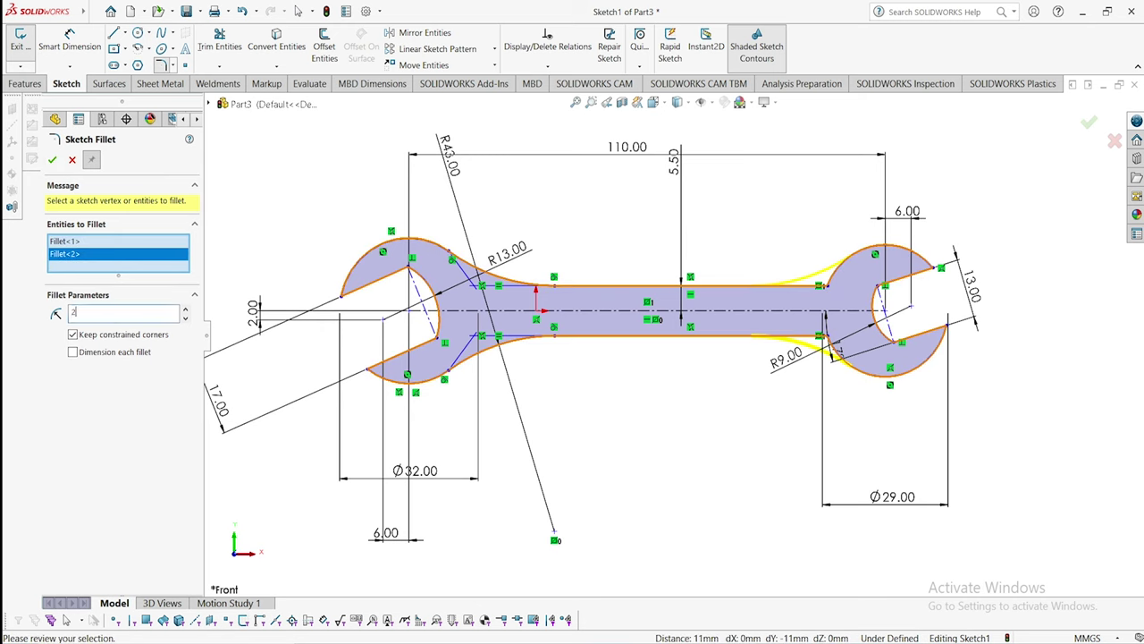
pyautogui.write('23')
pyautogui.press('Return')
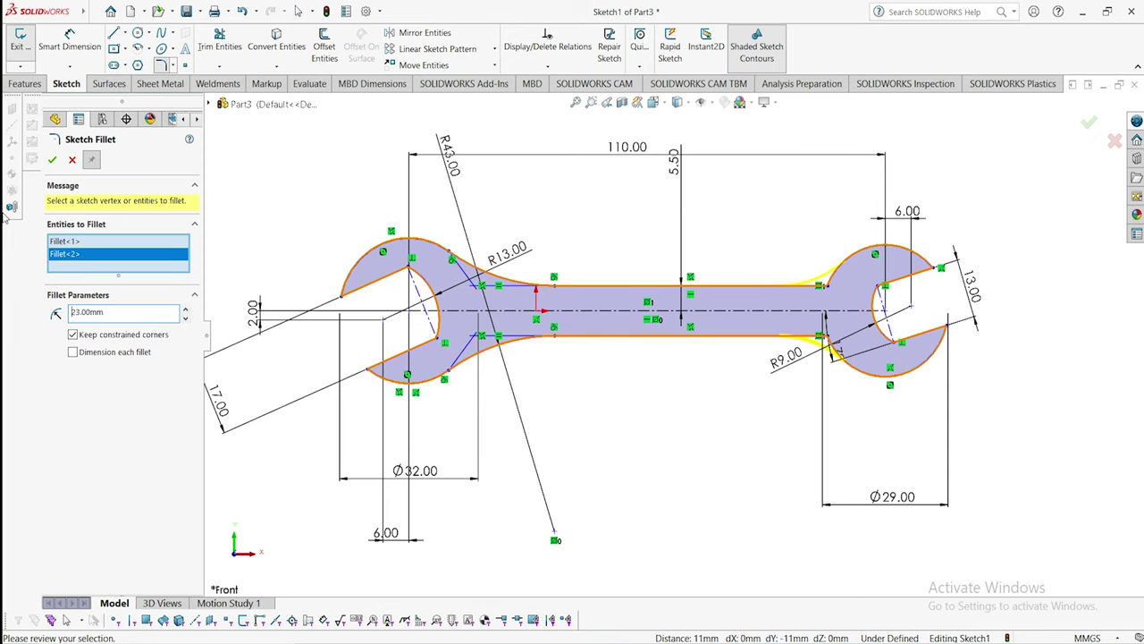
pyautogui.click(53, 159)
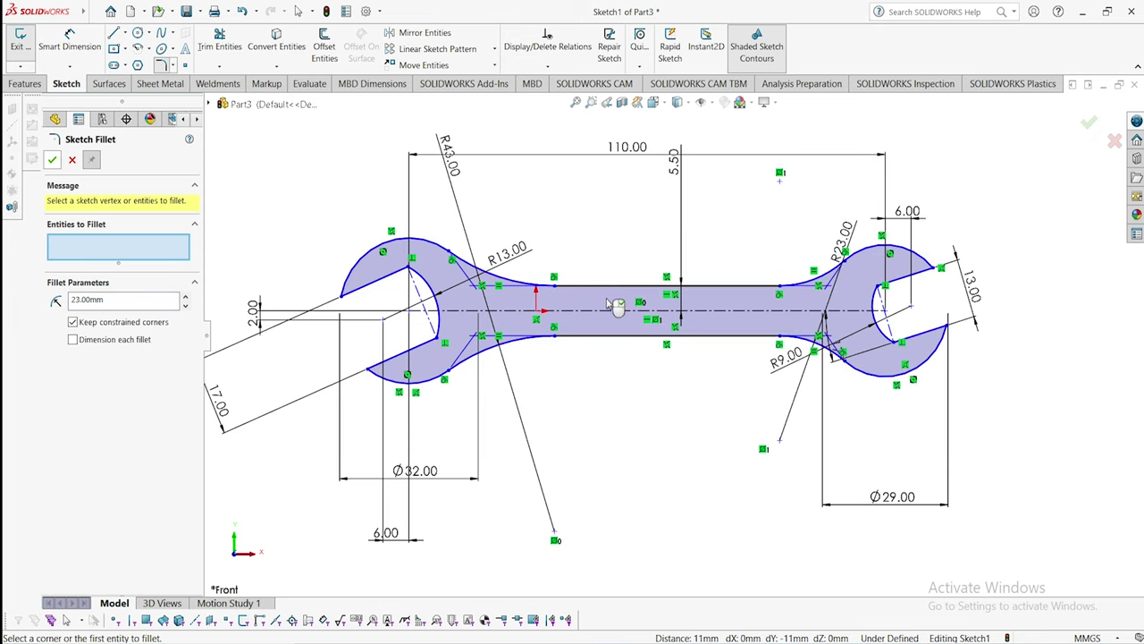
pyautogui.scroll(3, 511, 314)
pyautogui.scroll(-2, 411, 299)
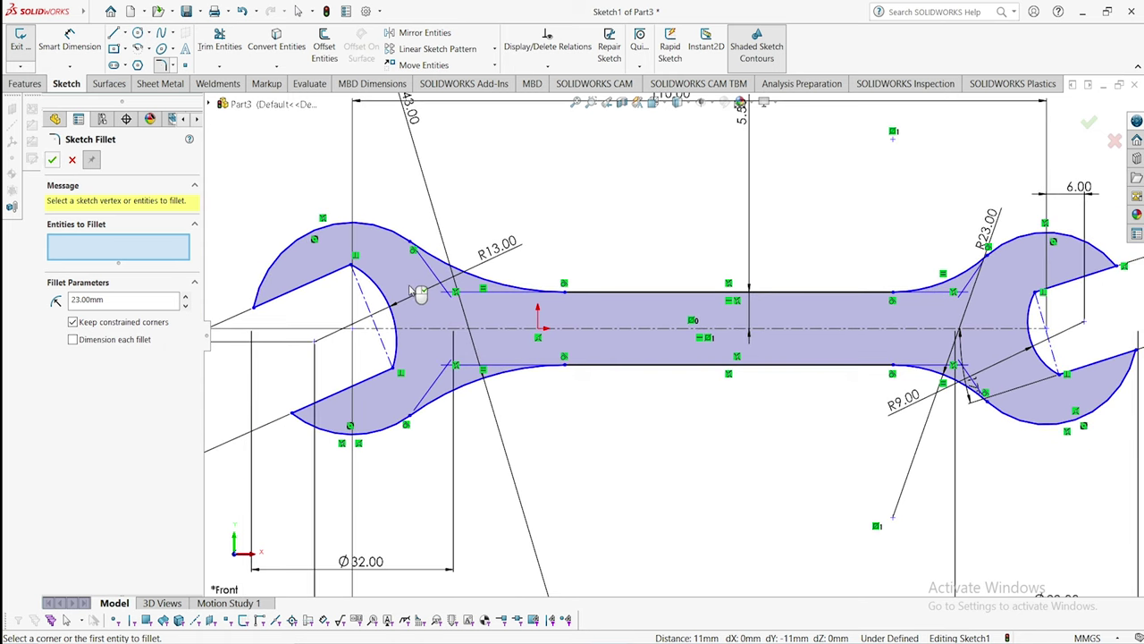
pyautogui.scroll(3, 357, 336)
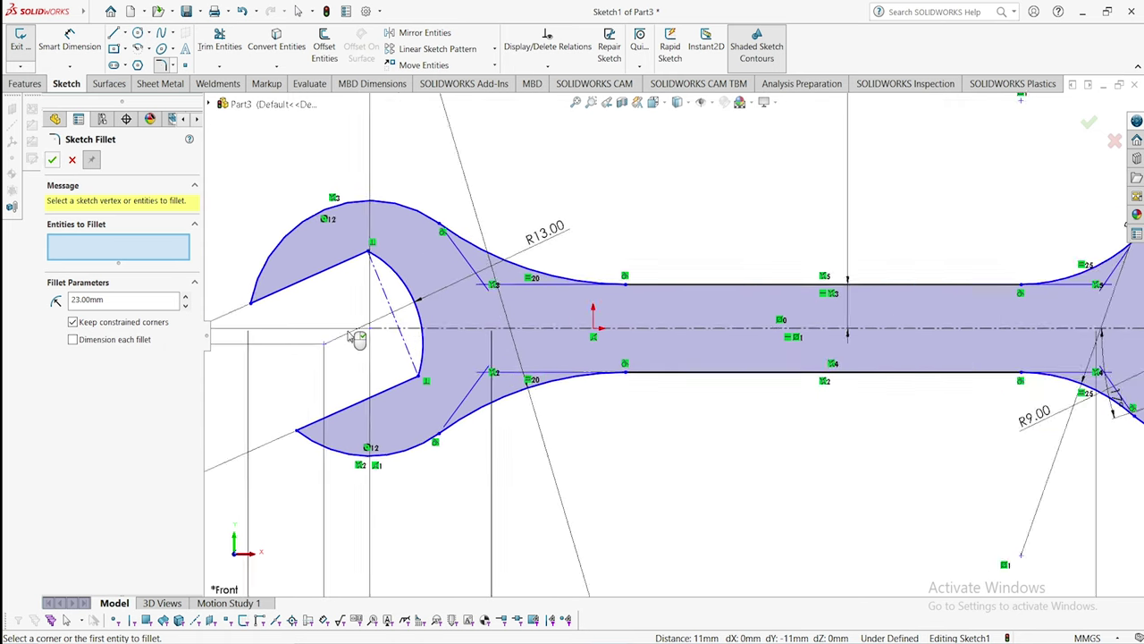
pyautogui.click(53, 160)
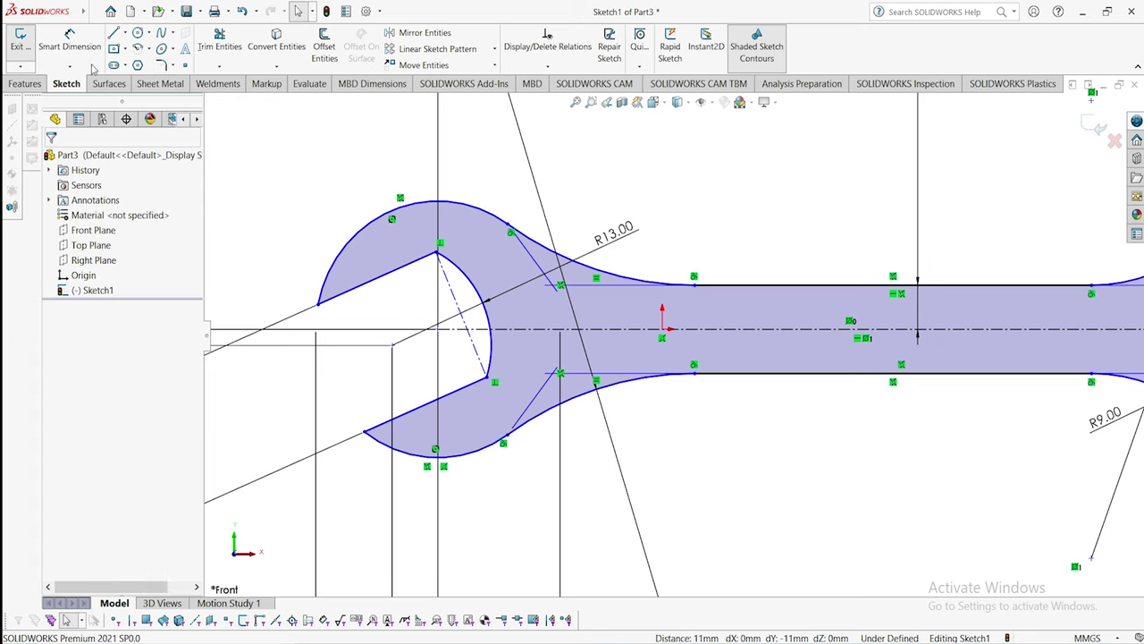
# - Cancel a stray tangent arc and switch the arc tool to 3 Point Arc
pyautogui.click(151, 49)
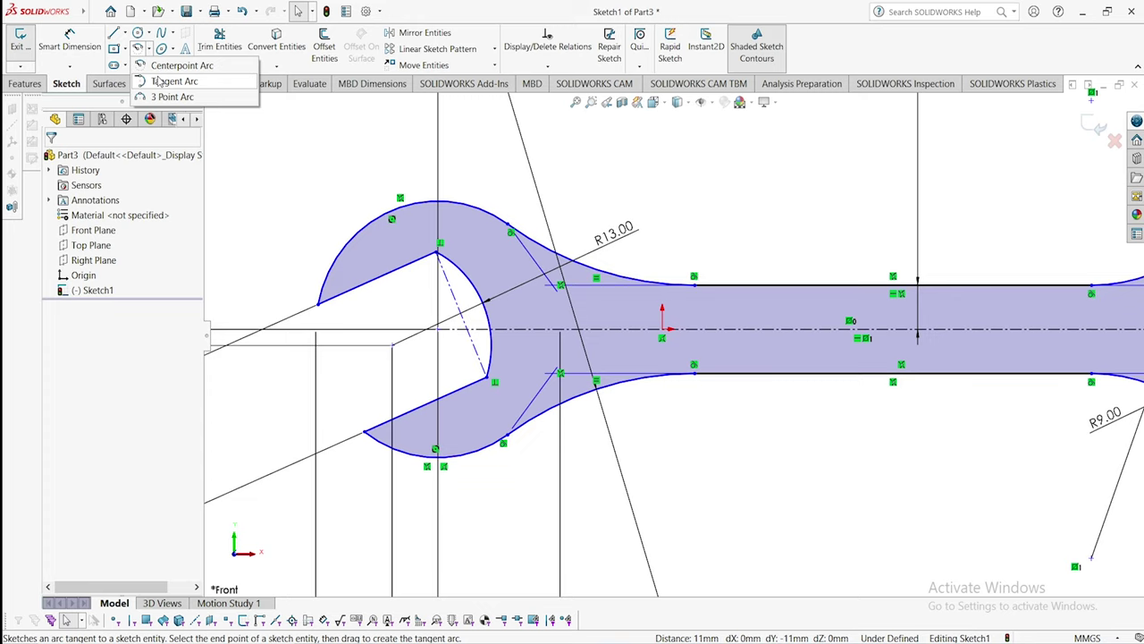
pyautogui.click(158, 81)
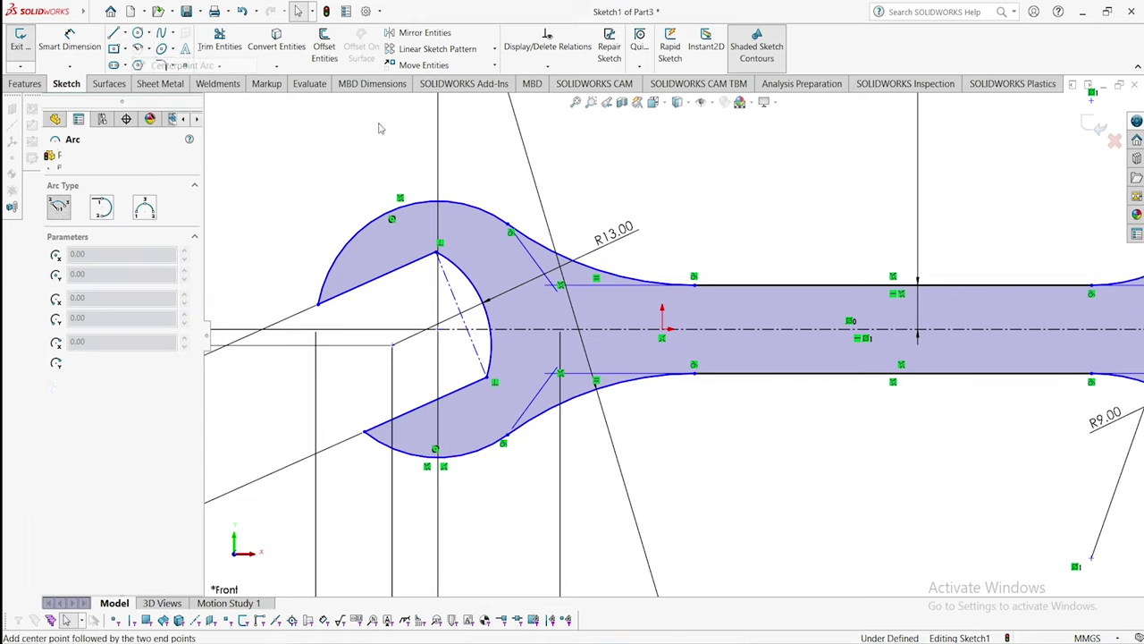
pyautogui.click(511, 230)
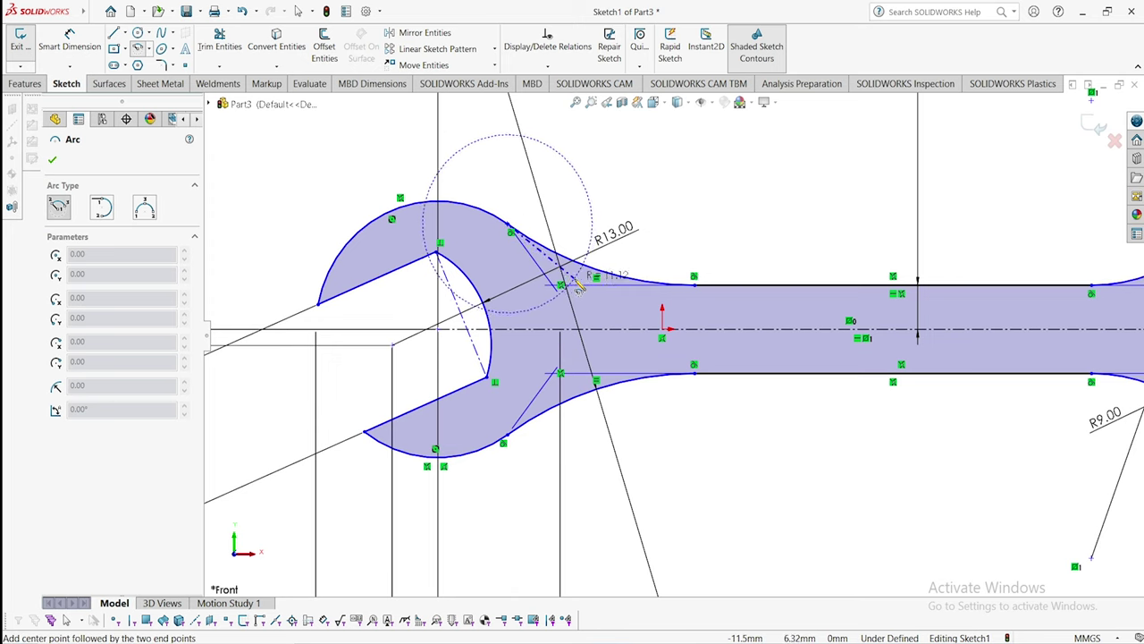
pyautogui.press('Escape')
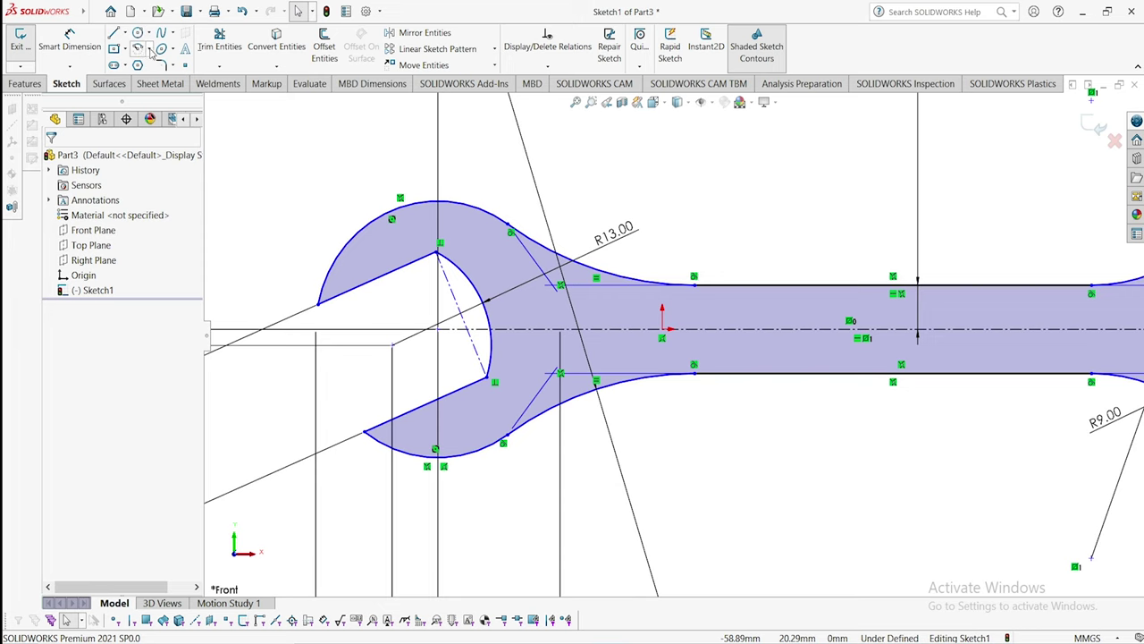
pyautogui.click(150, 49)
pyautogui.click(172, 72)
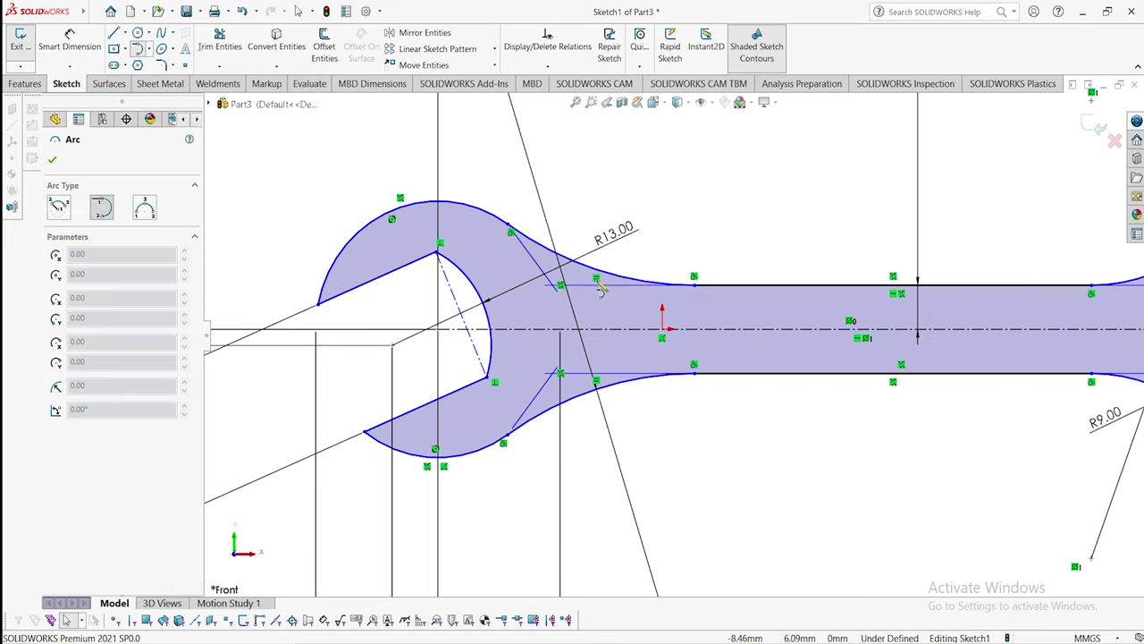
pyautogui.click(149, 50)
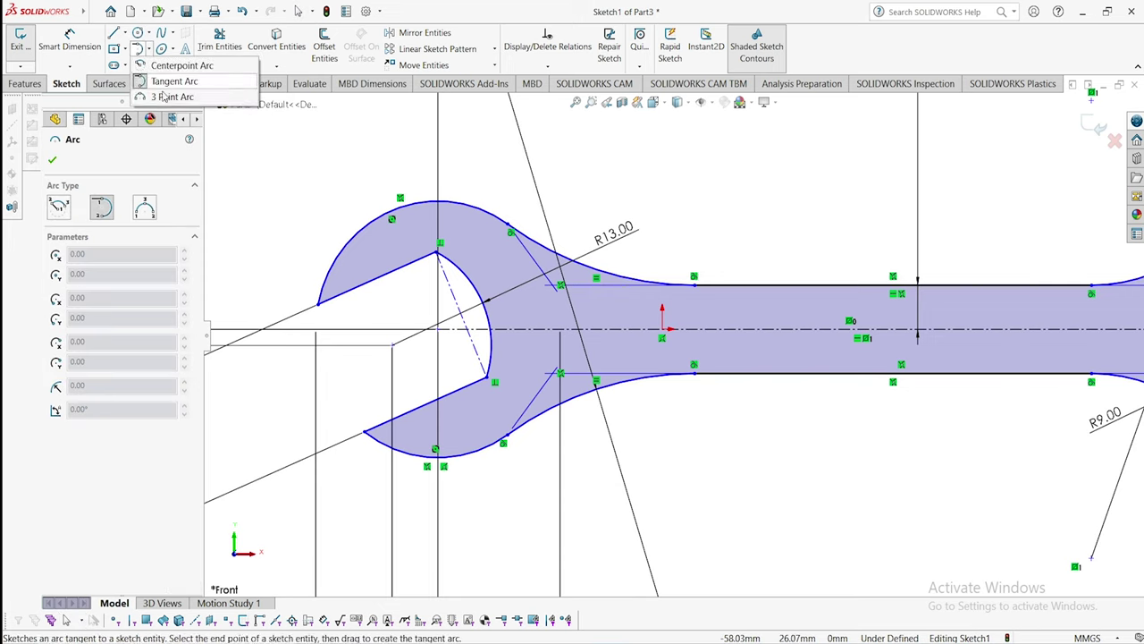
pyautogui.click(163, 94)
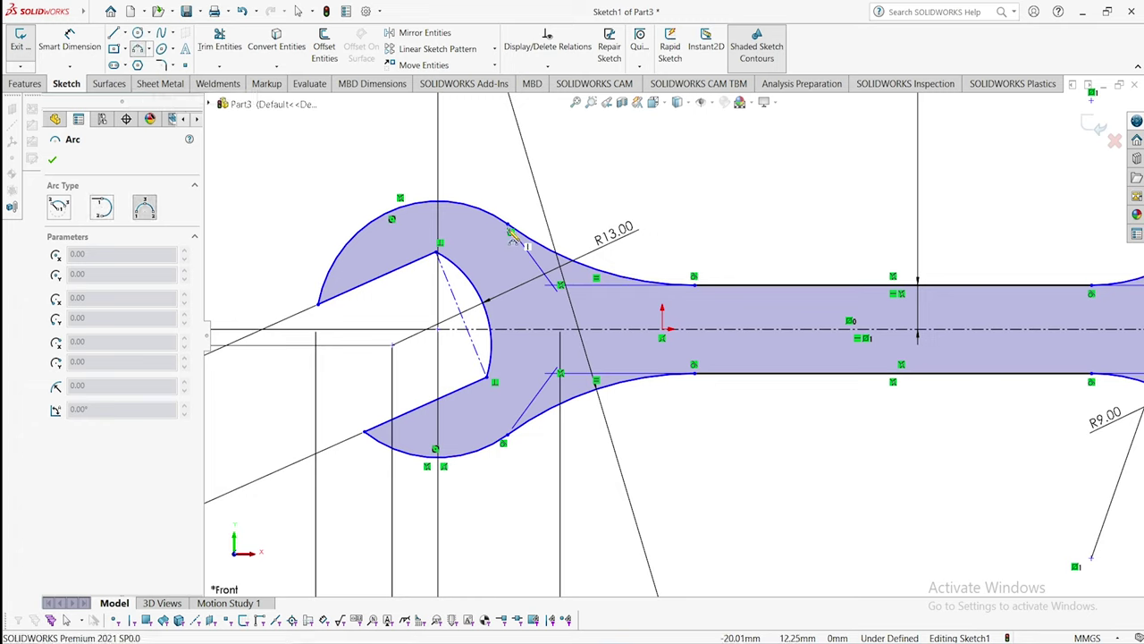
# - Draw a three-point arc from the upper to the lower fillet end through the centreline
pyautogui.click(508, 229)
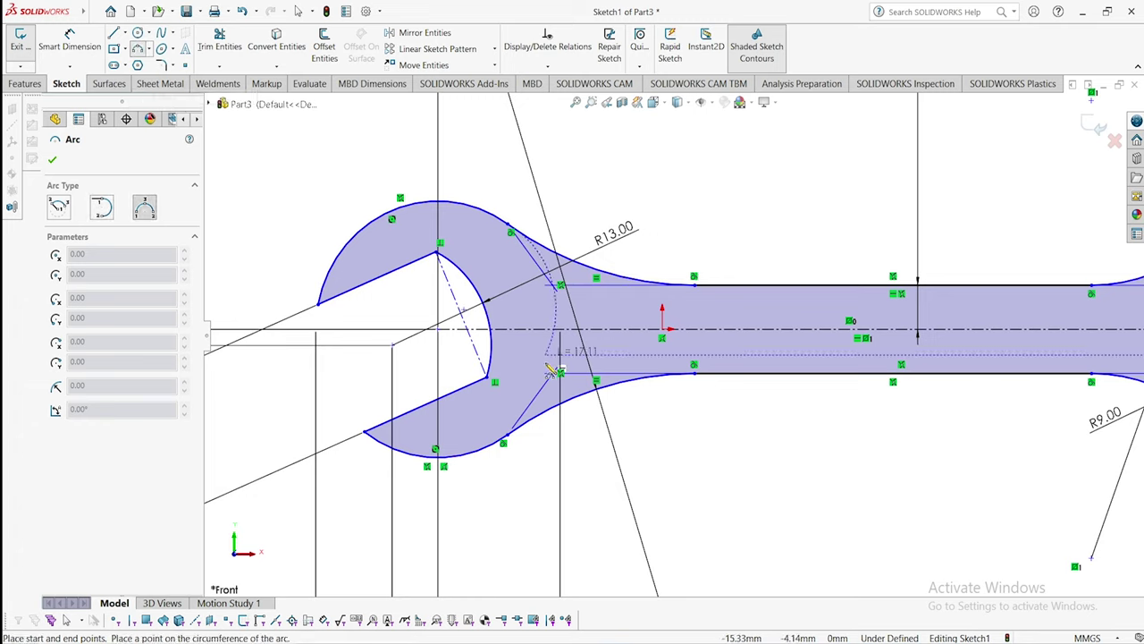
pyautogui.click(506, 440)
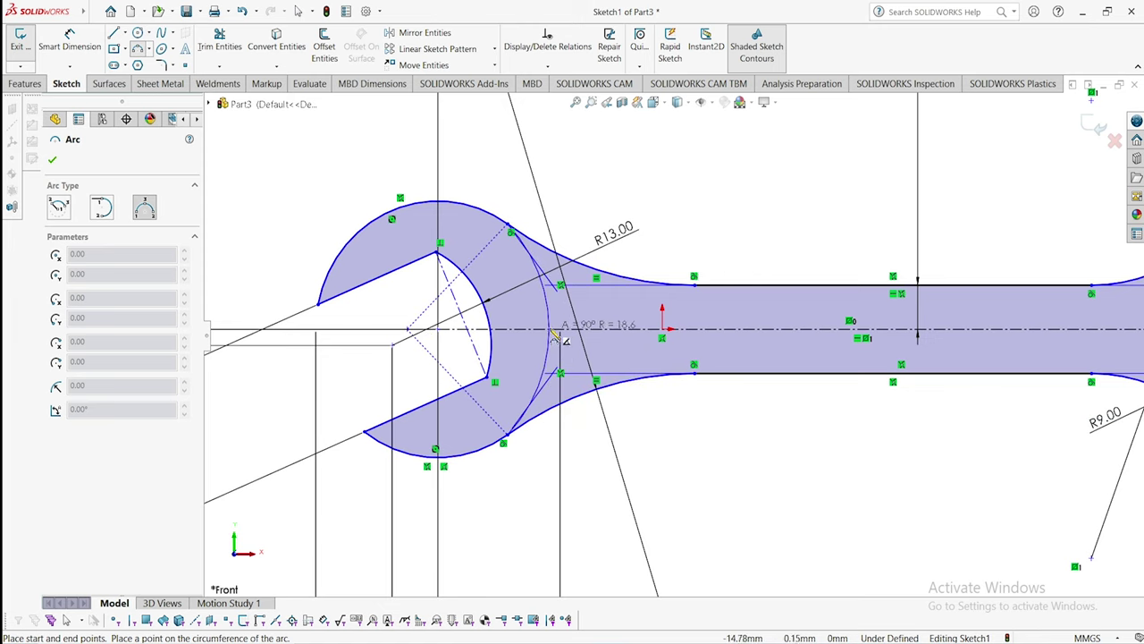
pyautogui.click(552, 331)
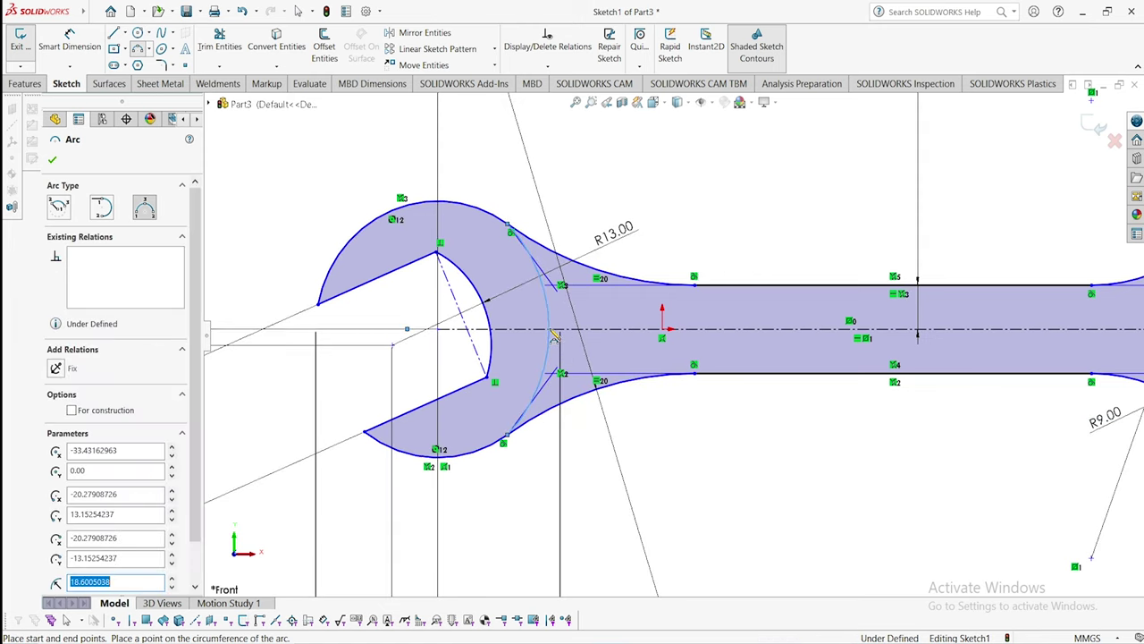
pyautogui.rightClick(645, 152)
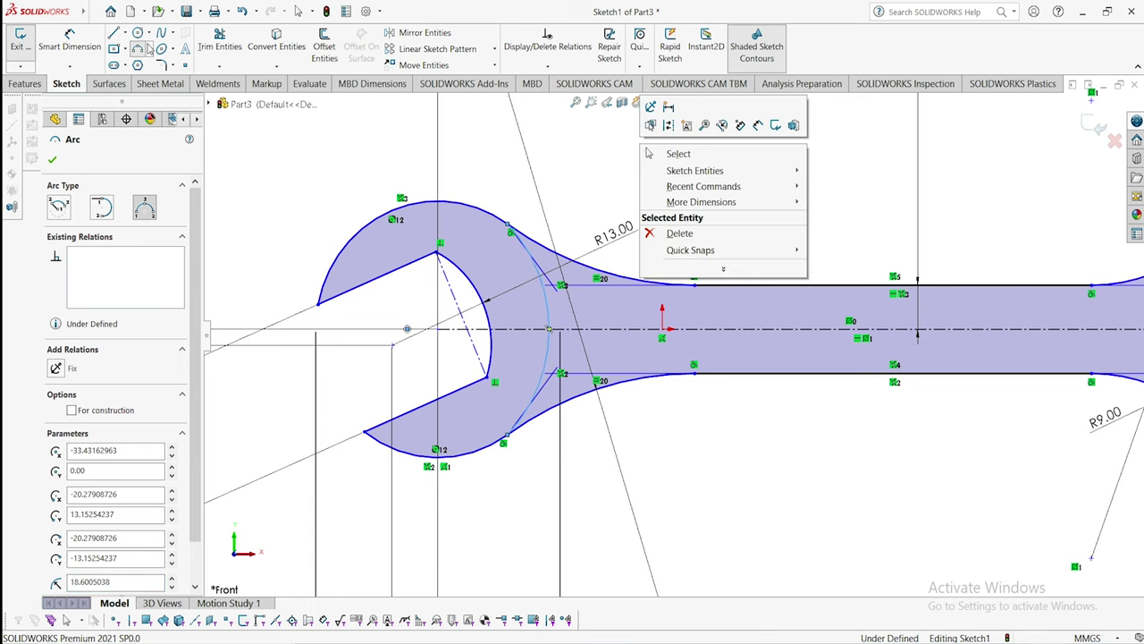
pyautogui.click(995, 412)
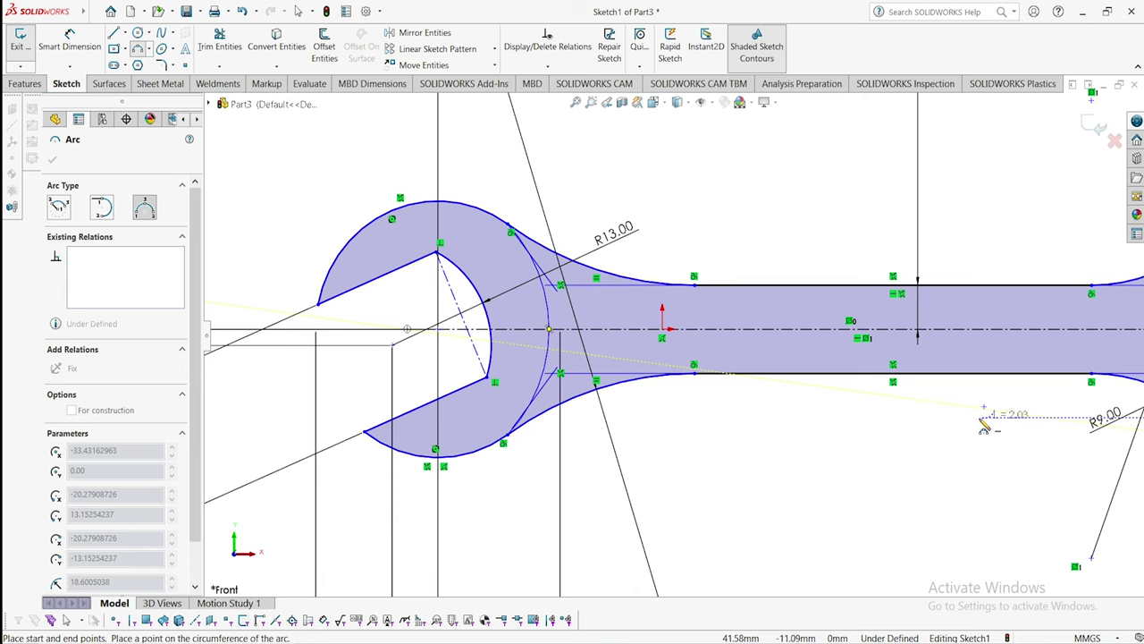
pyautogui.press('Escape')
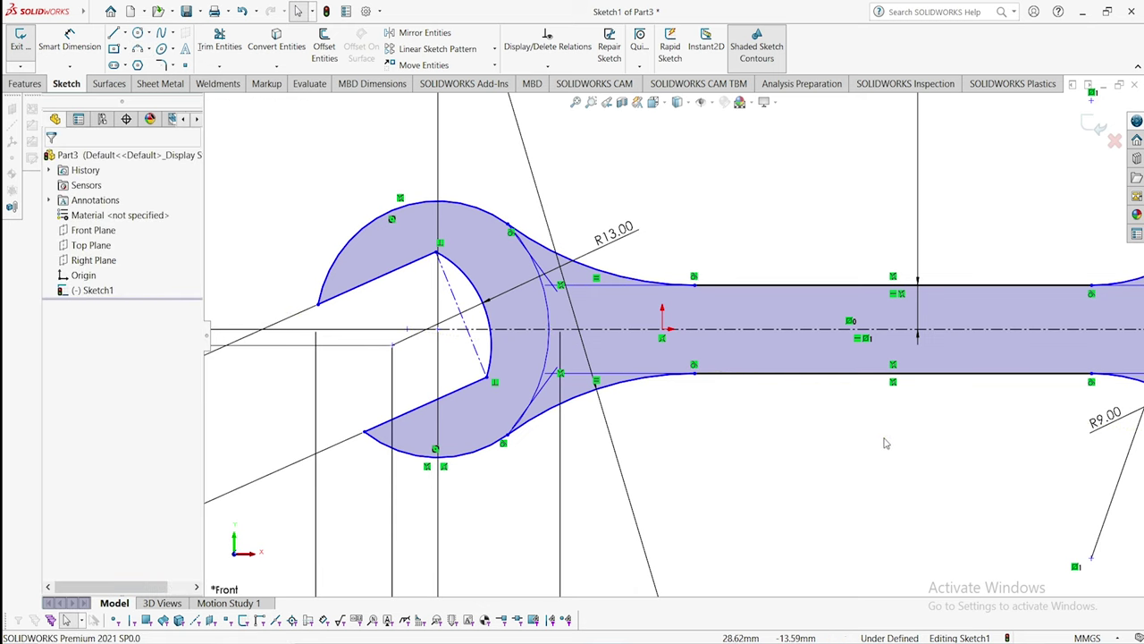
pyautogui.click(148, 49)
# - Bridge the right head's neck with a three-point arc through the centreline, then exit the arc tool
pyautogui.click(166, 92)
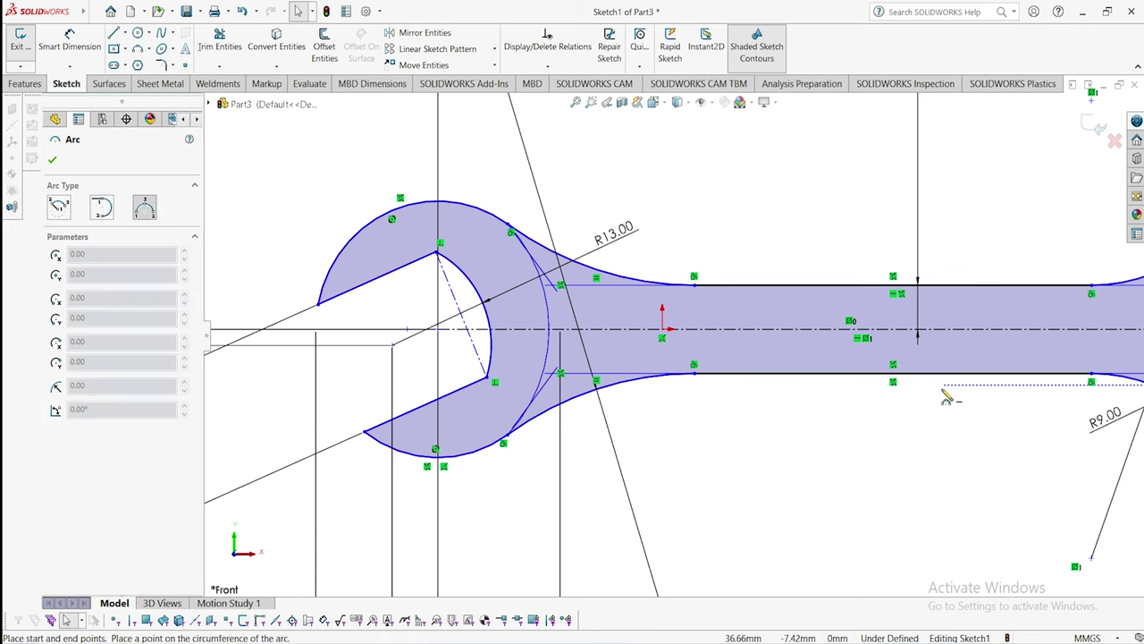
pyautogui.scroll(2, 948, 397)
pyautogui.scroll(-5, 959, 216)
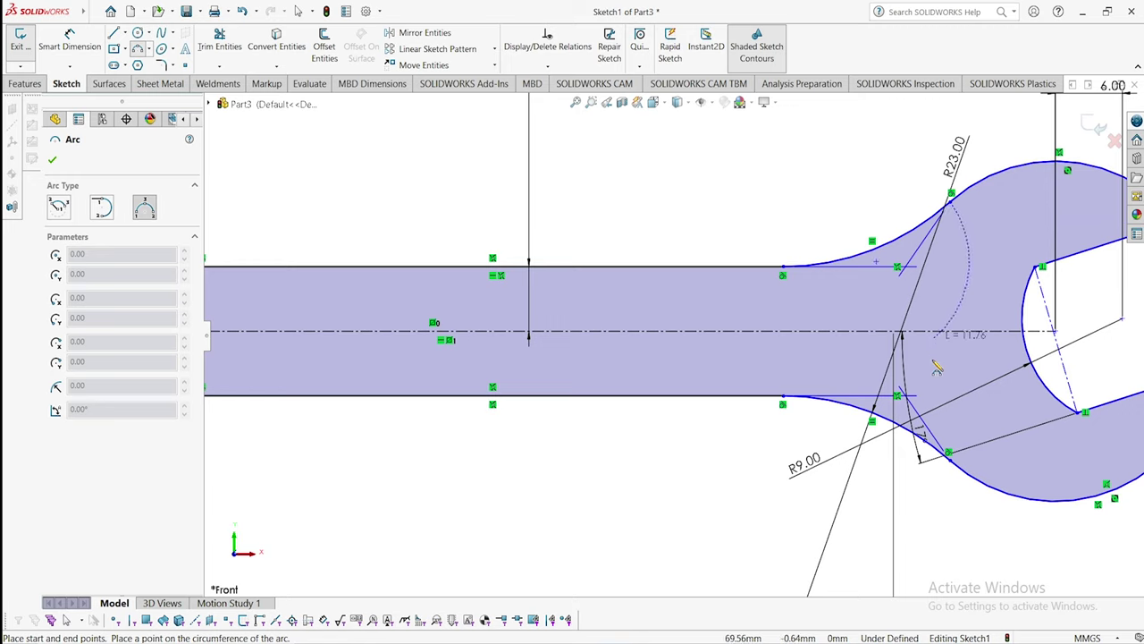
pyautogui.click(949, 453)
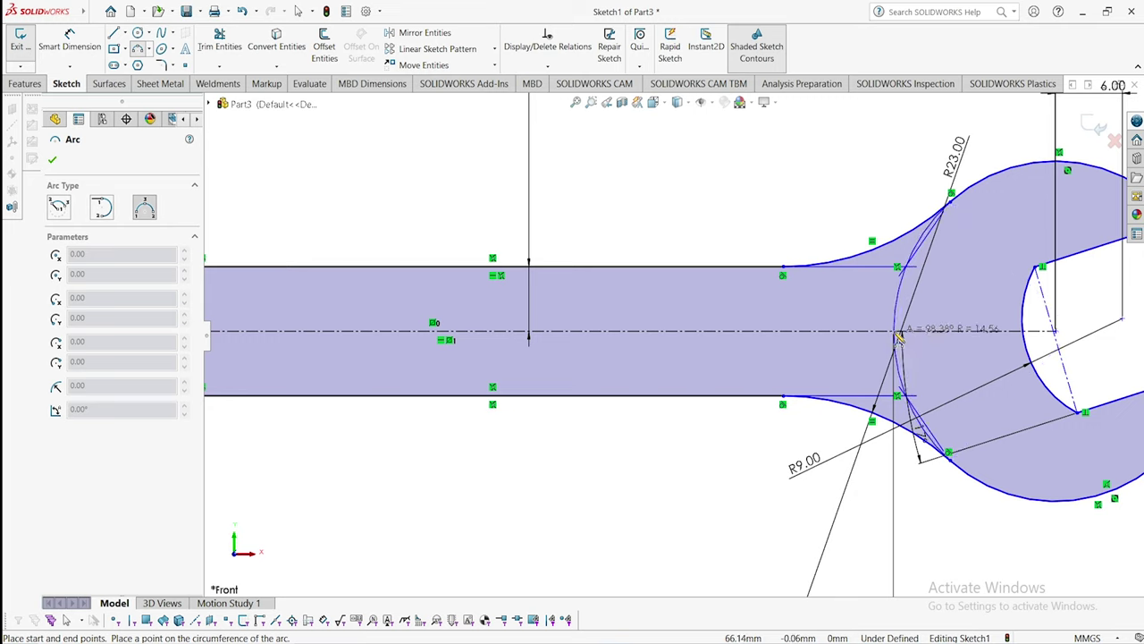
pyautogui.click(899, 333)
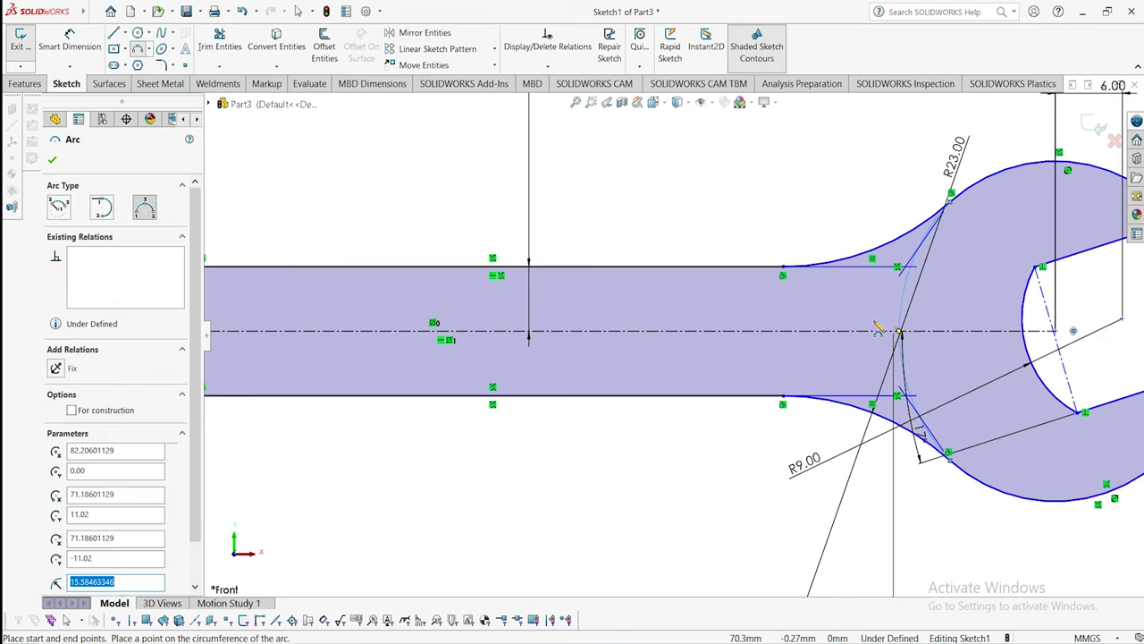
pyautogui.rightClick(598, 200)
pyautogui.click(608, 205)
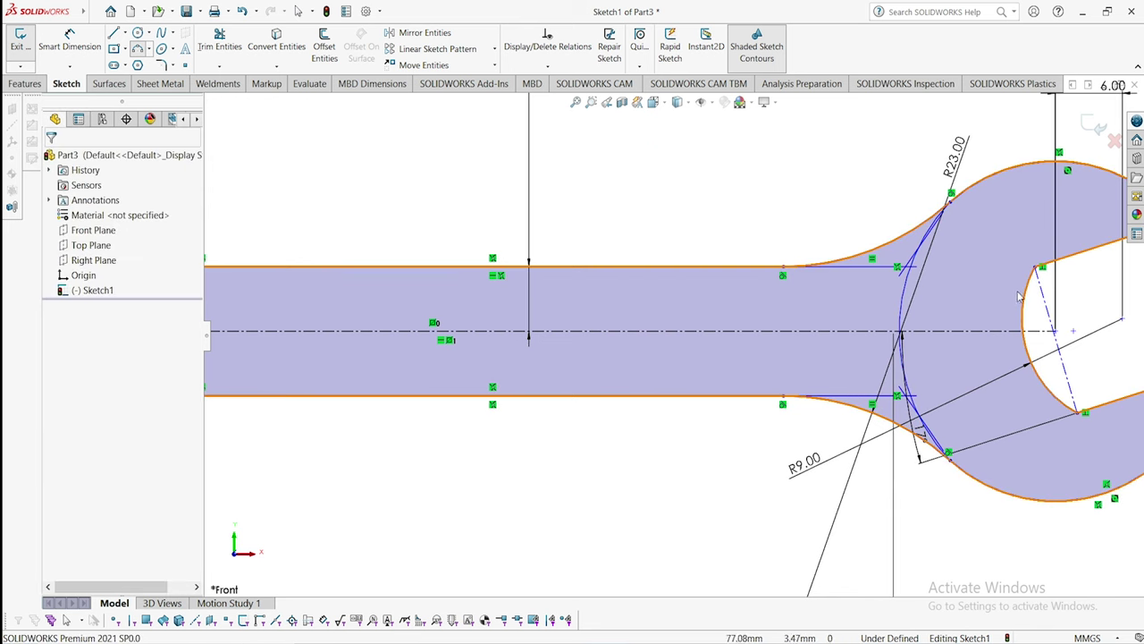
pyautogui.scroll(3, 814, 335)
pyautogui.scroll(-4, 566, 340)
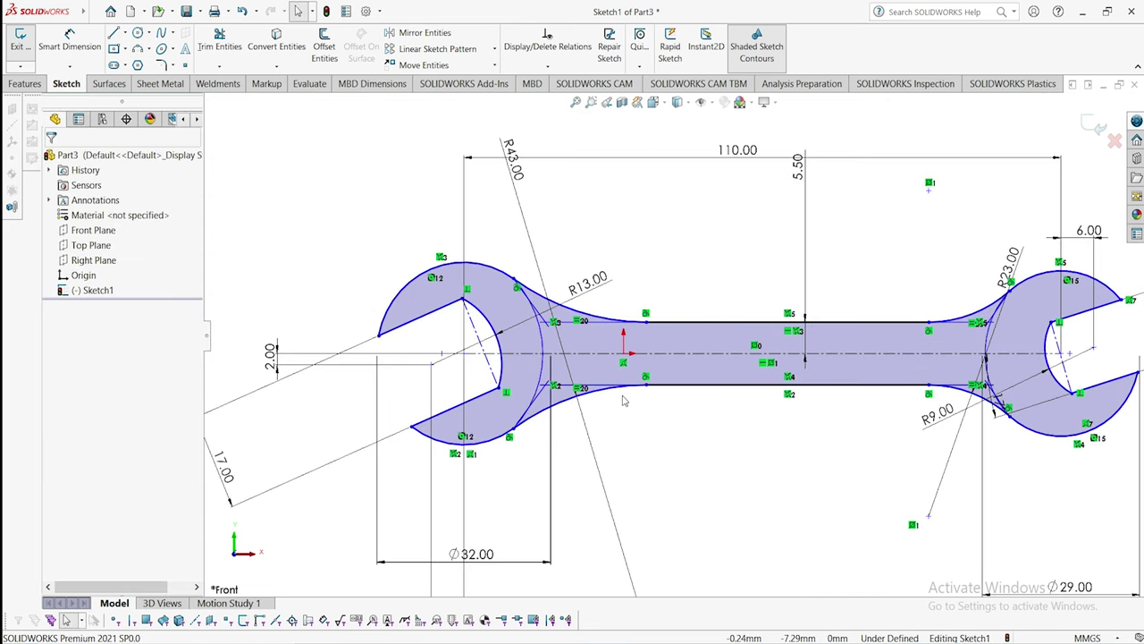
# - Make the left arc's centre point coincident with the left head's centreline point
pyautogui.scroll(-2, 524, 320)
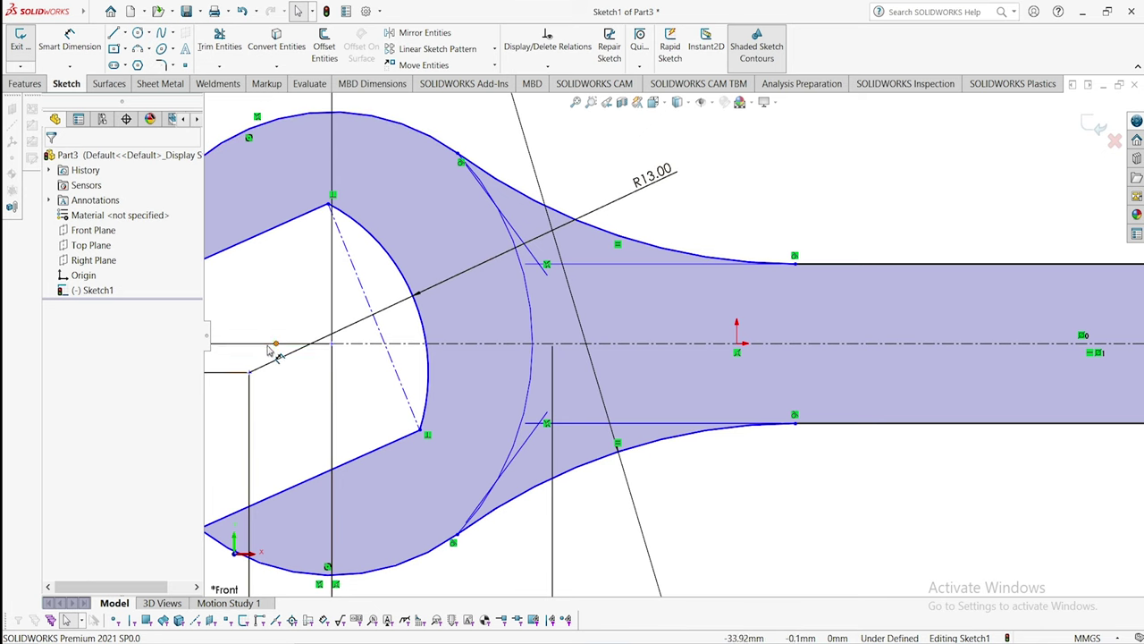
pyautogui.click(332, 345)
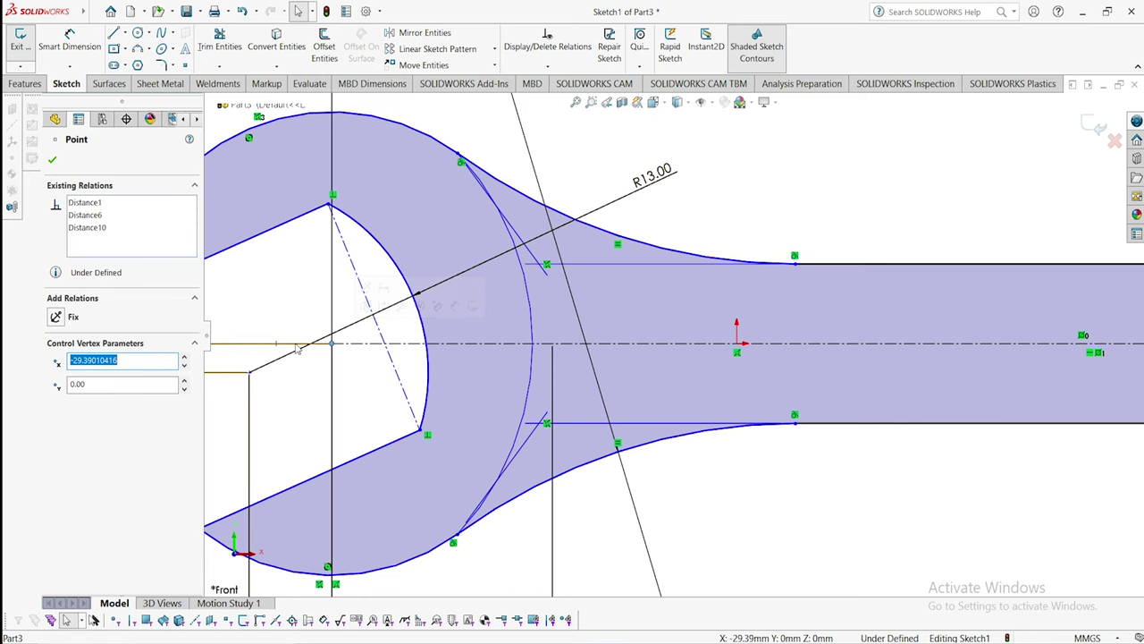
pyautogui.keyDown('ctrl'); pyautogui.click(332, 344); pyautogui.keyUp('ctrl')
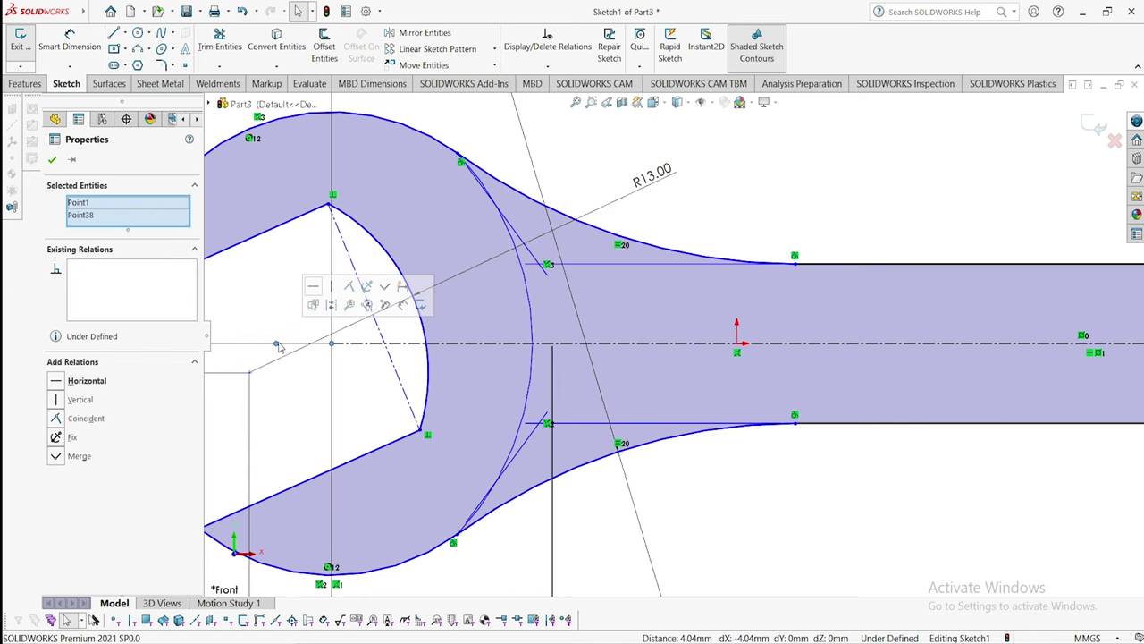
pyautogui.click(356, 292)
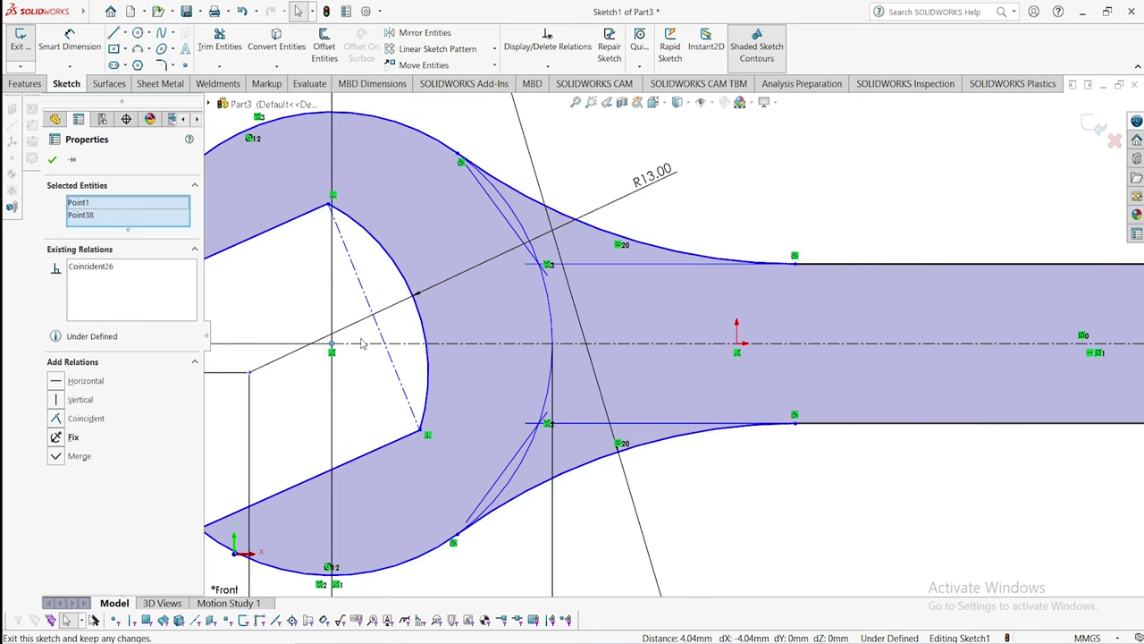
# - Make Point2 and Point39 on the right head coincident and confirm the relation
pyautogui.scroll(-2, 362, 342)
pyautogui.scroll(5, 984, 396)
pyautogui.scroll(-3, 931, 334)
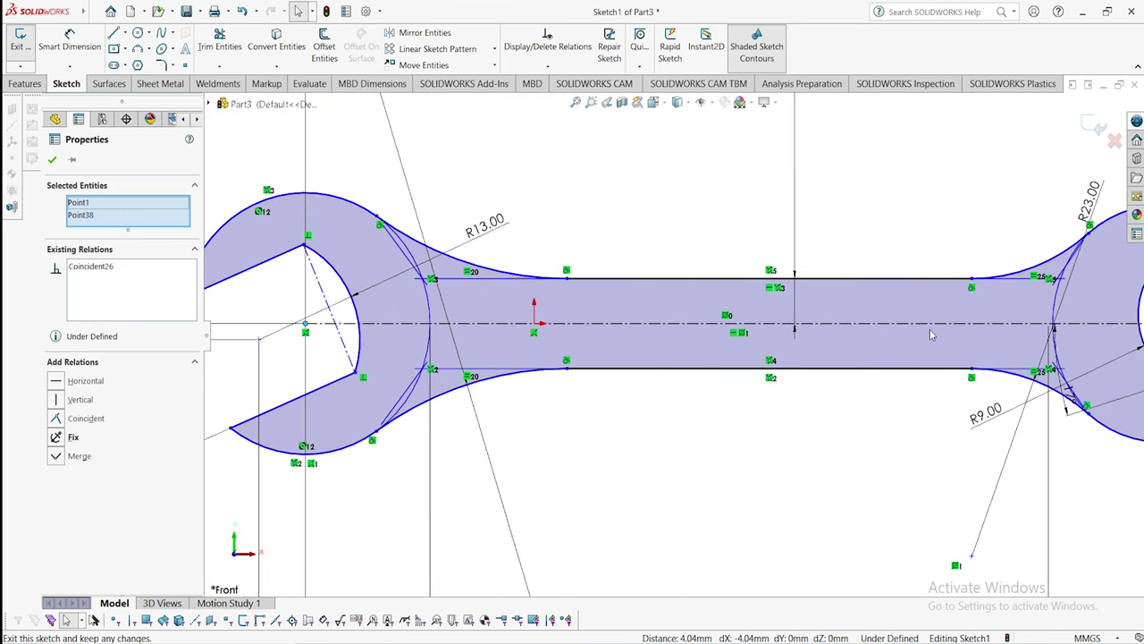
pyautogui.scroll(-4, 932, 334)
pyautogui.scroll(3, 1098, 334)
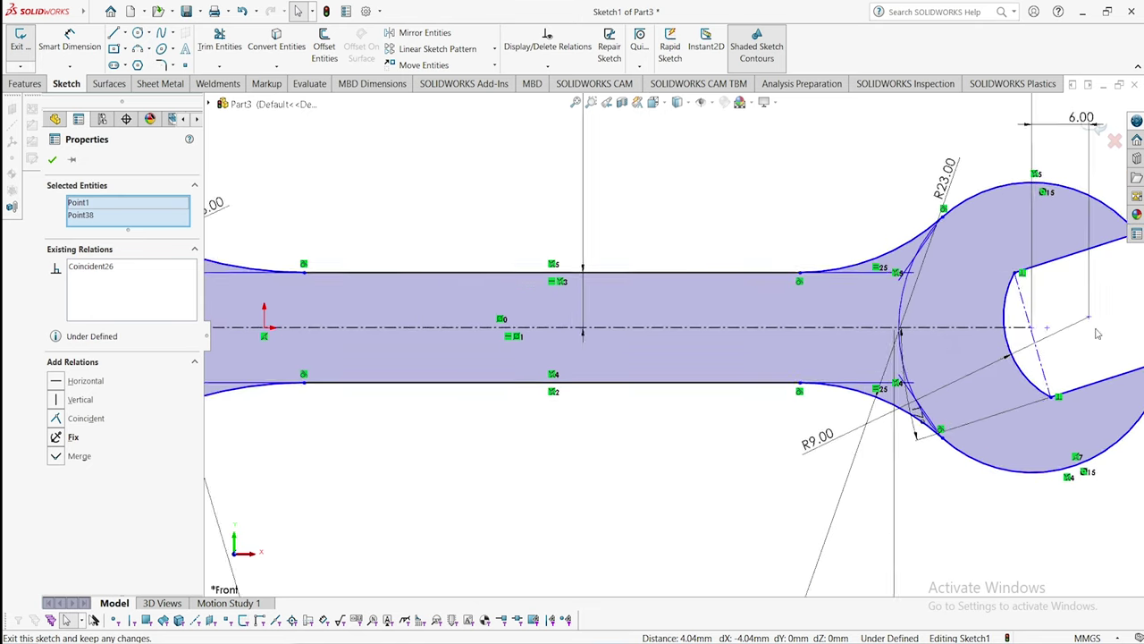
pyautogui.scroll(1, 1098, 333)
pyautogui.scroll(-2, 983, 323)
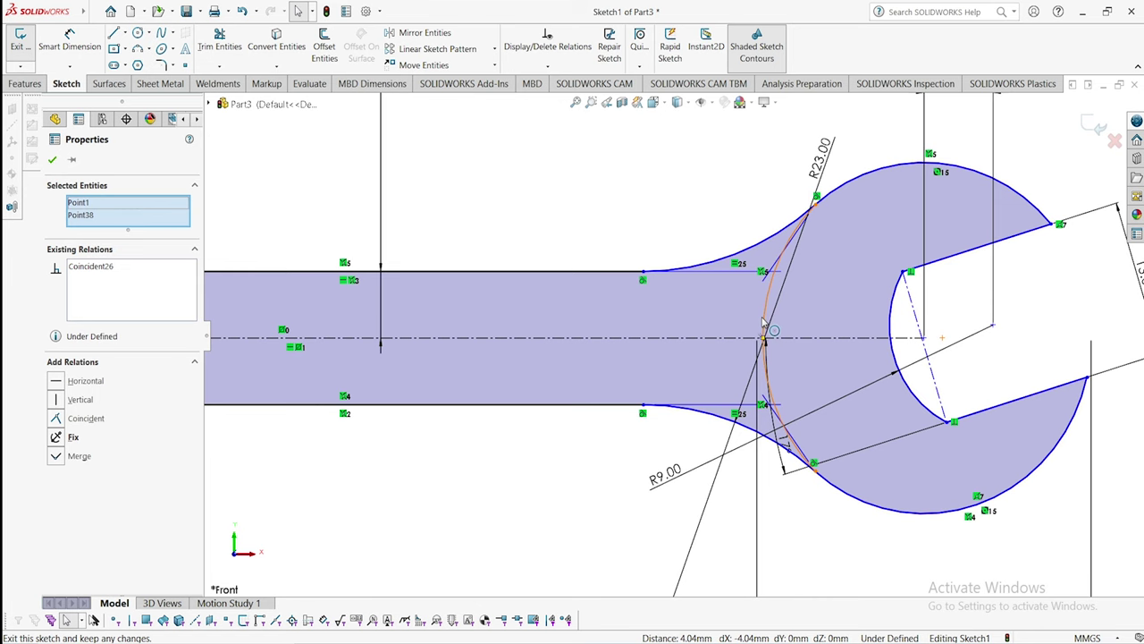
pyautogui.click(942, 340)
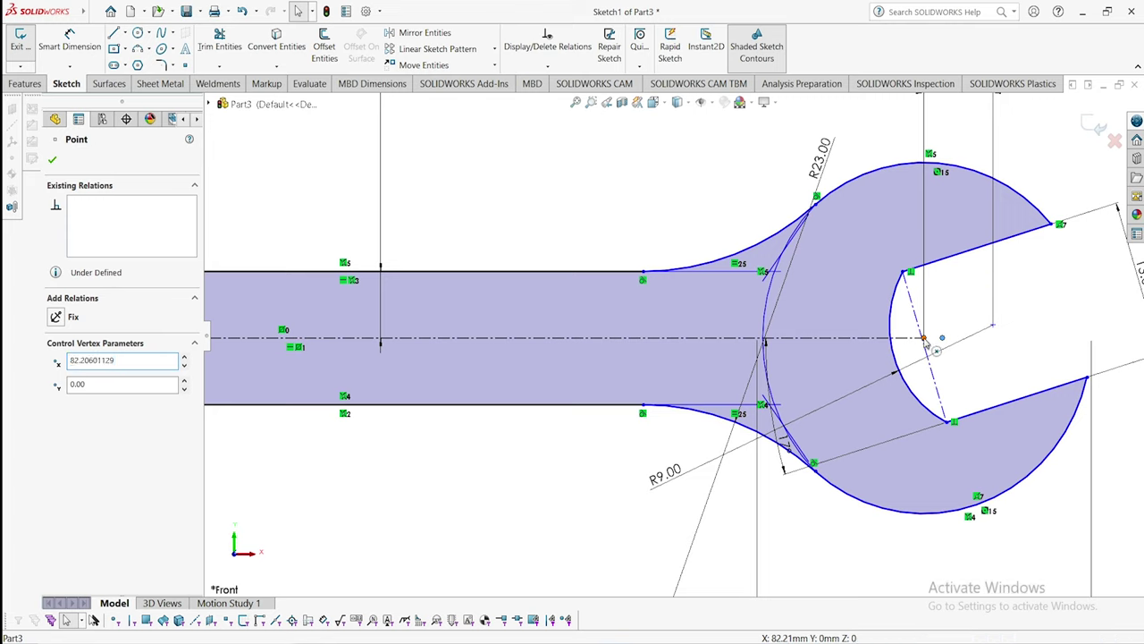
pyautogui.keyDown('ctrl'); pyautogui.click(924, 339); pyautogui.keyUp('ctrl')
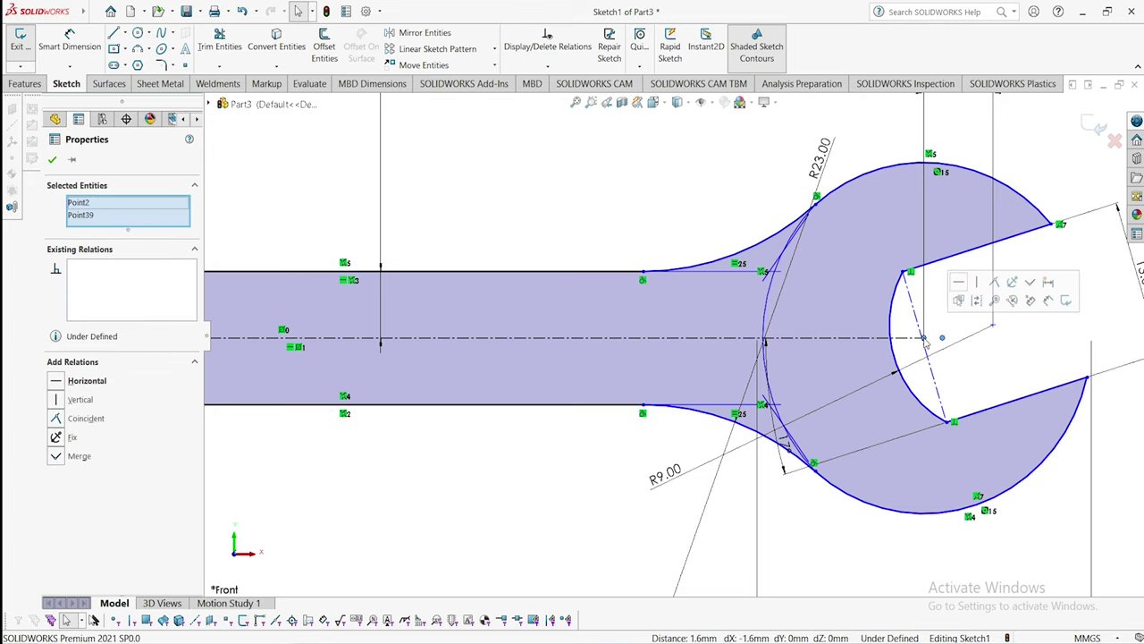
pyautogui.click(995, 282)
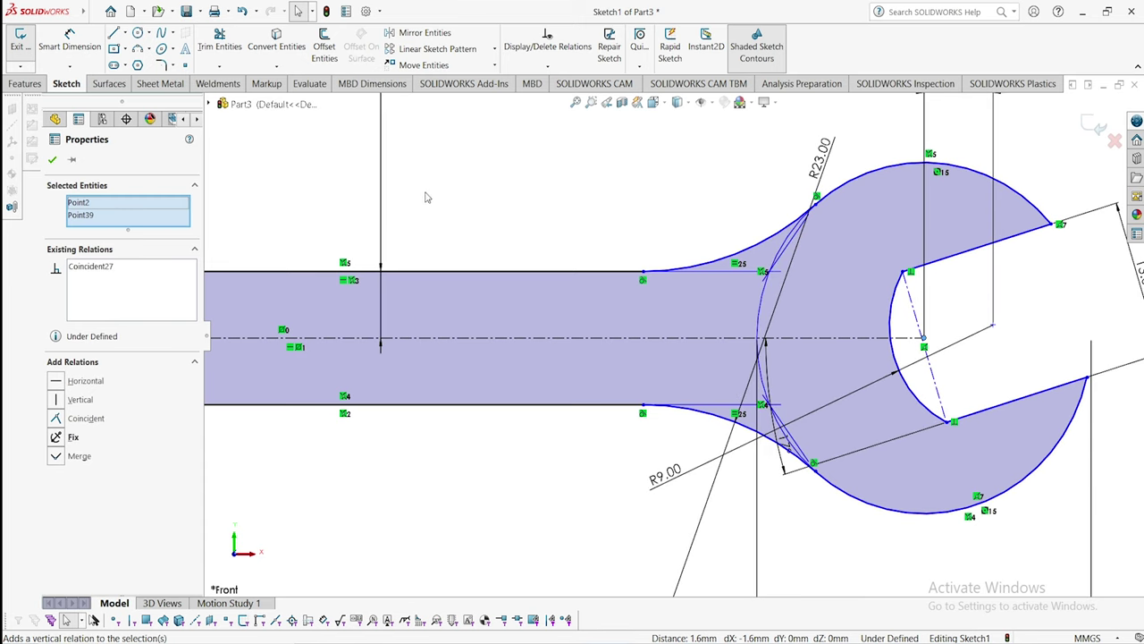
pyautogui.scroll(3, 674, 337)
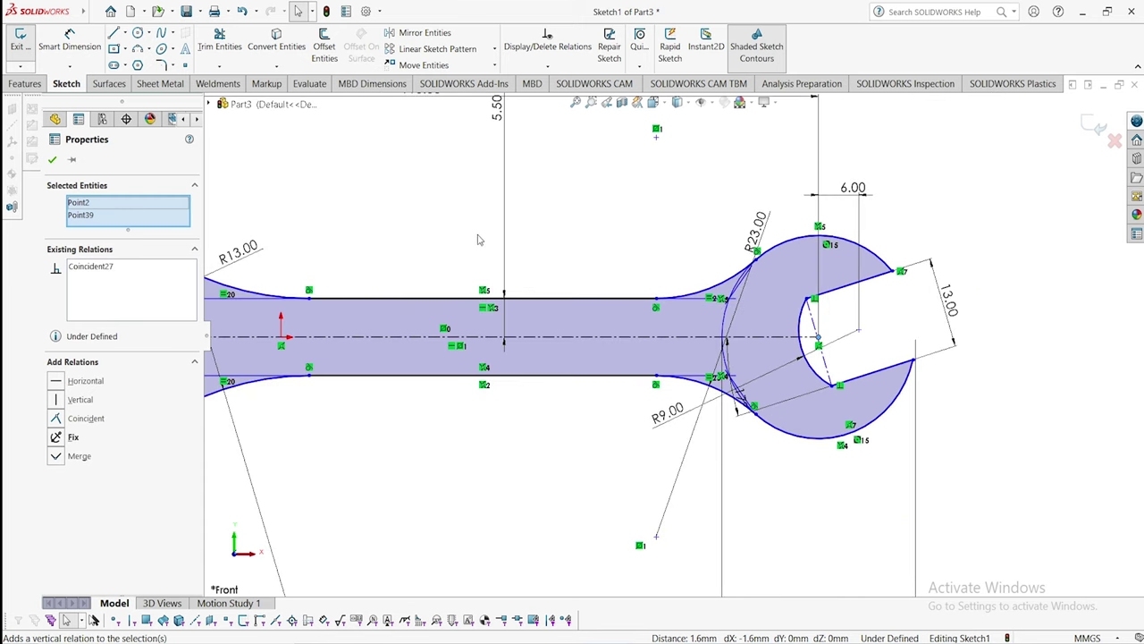
pyautogui.click(50, 159)
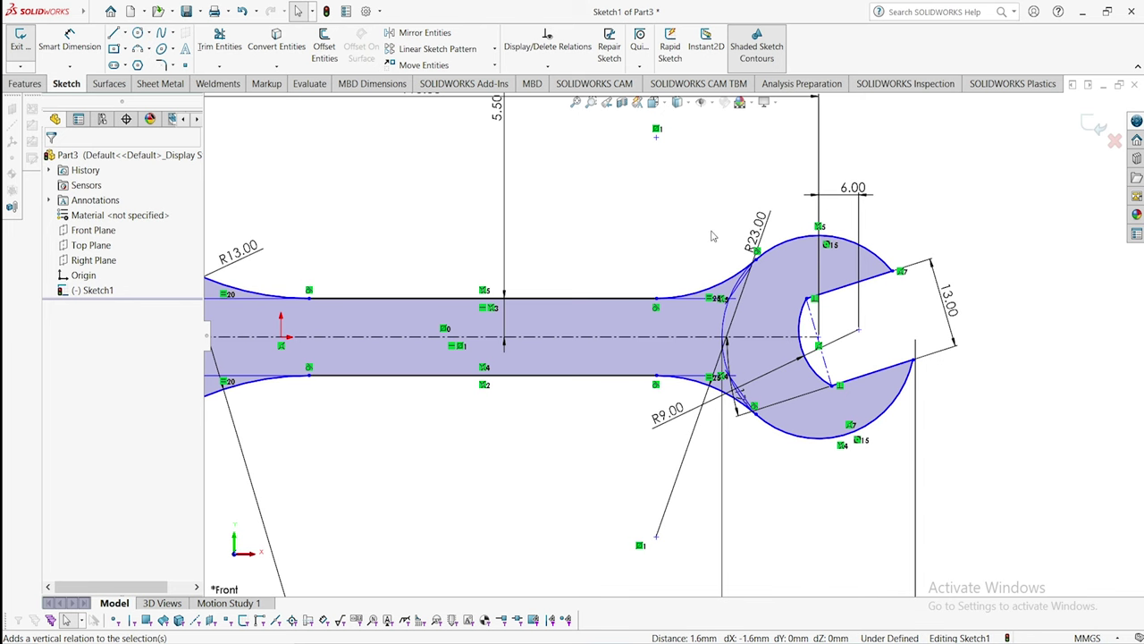
pyautogui.scroll(4, 581, 286)
pyautogui.scroll(-2, 462, 286)
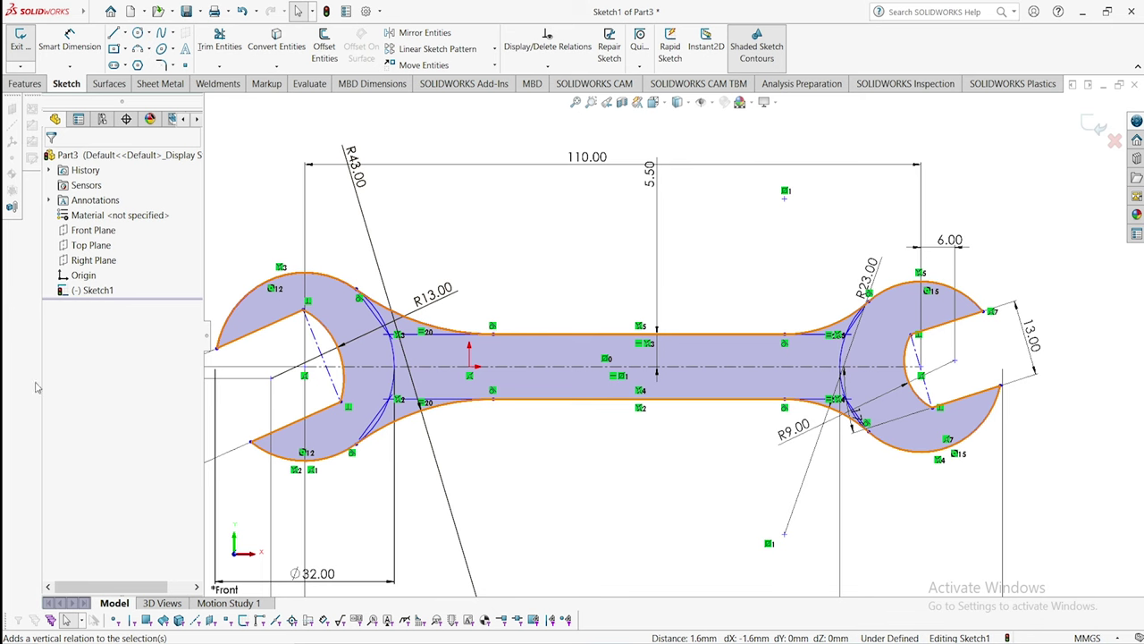
# - Exit the wrench sketch and select Sketch1 on the Features tab
pyautogui.click(1096, 124)
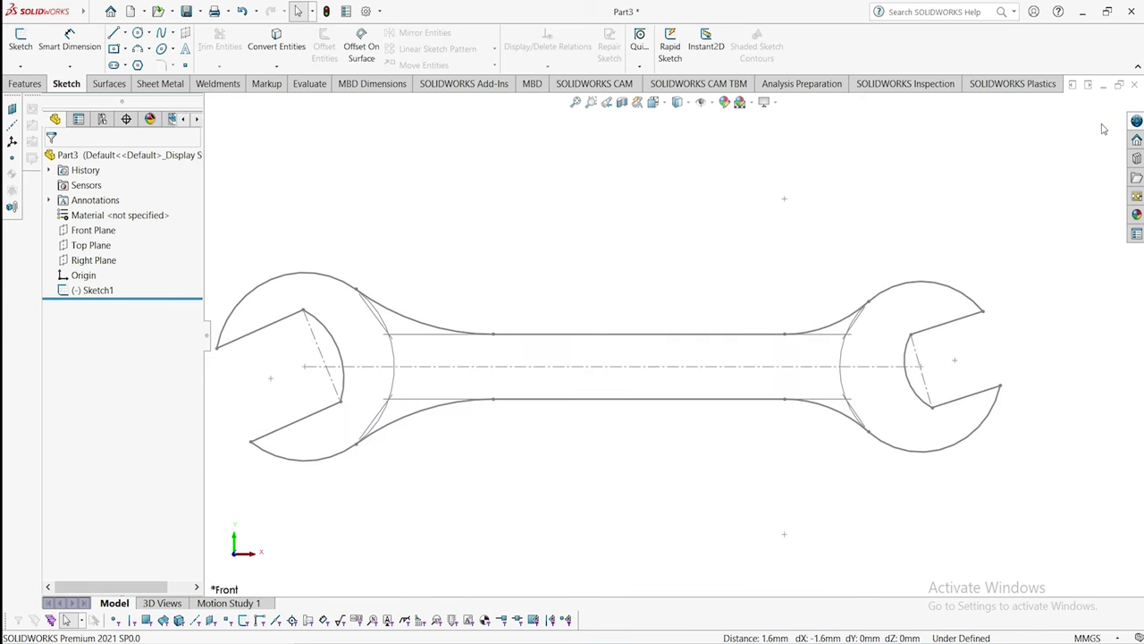
pyautogui.scroll(3, 418, 354)
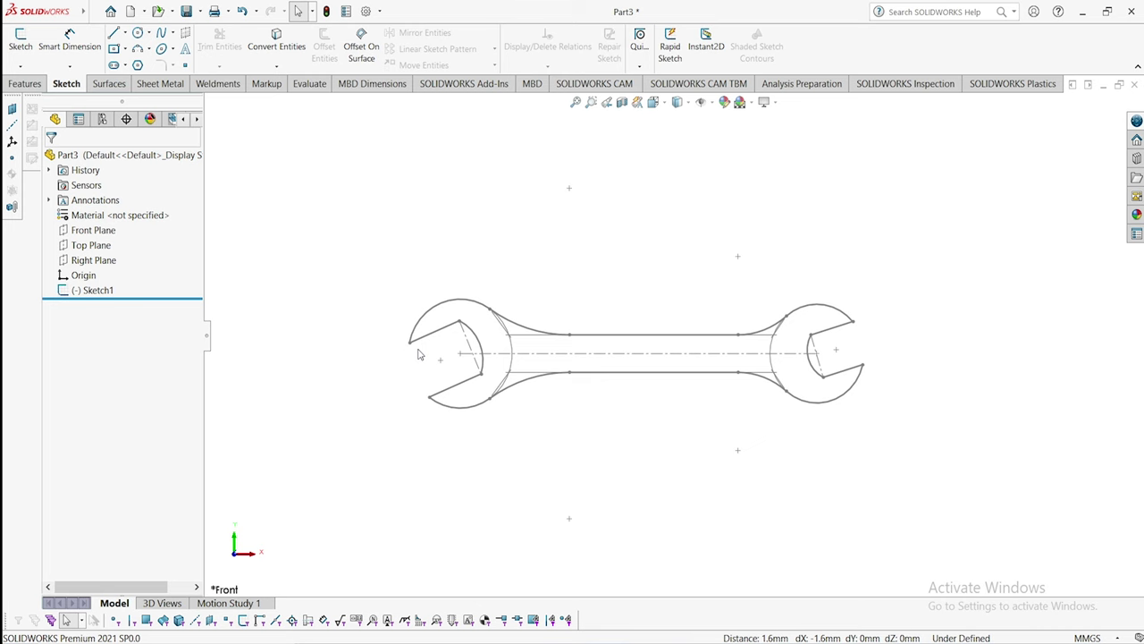
pyautogui.click(12, 86)
pyautogui.click(94, 291)
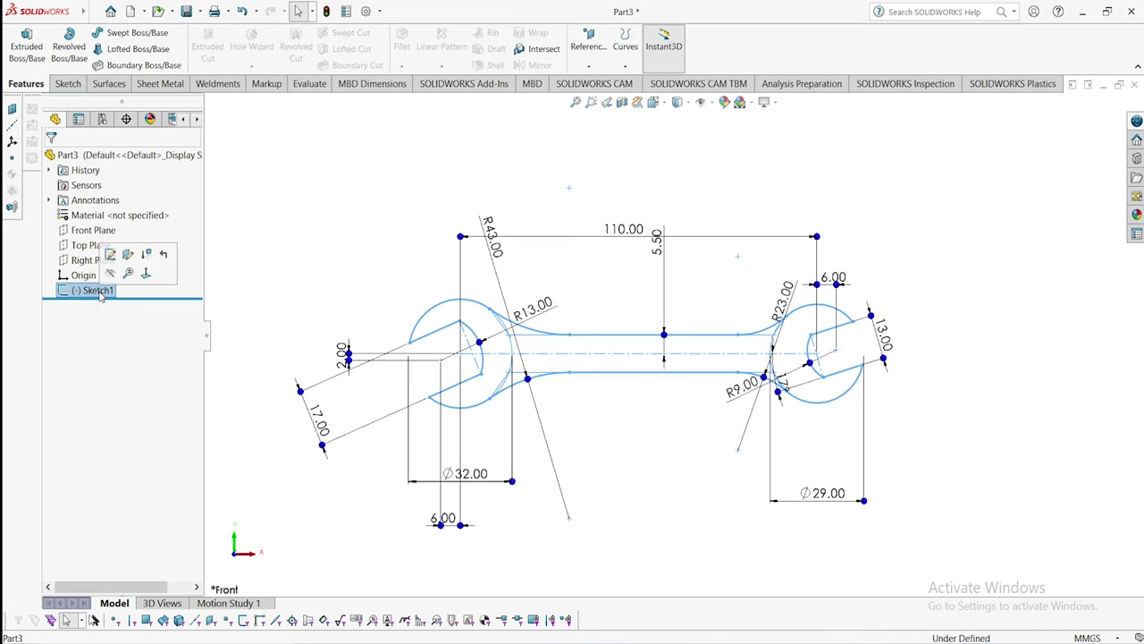
# - Extrude both jaw regions 5 mm with a Mid Plane end condition as Boss-Extrude1
pyautogui.click(42, 56)
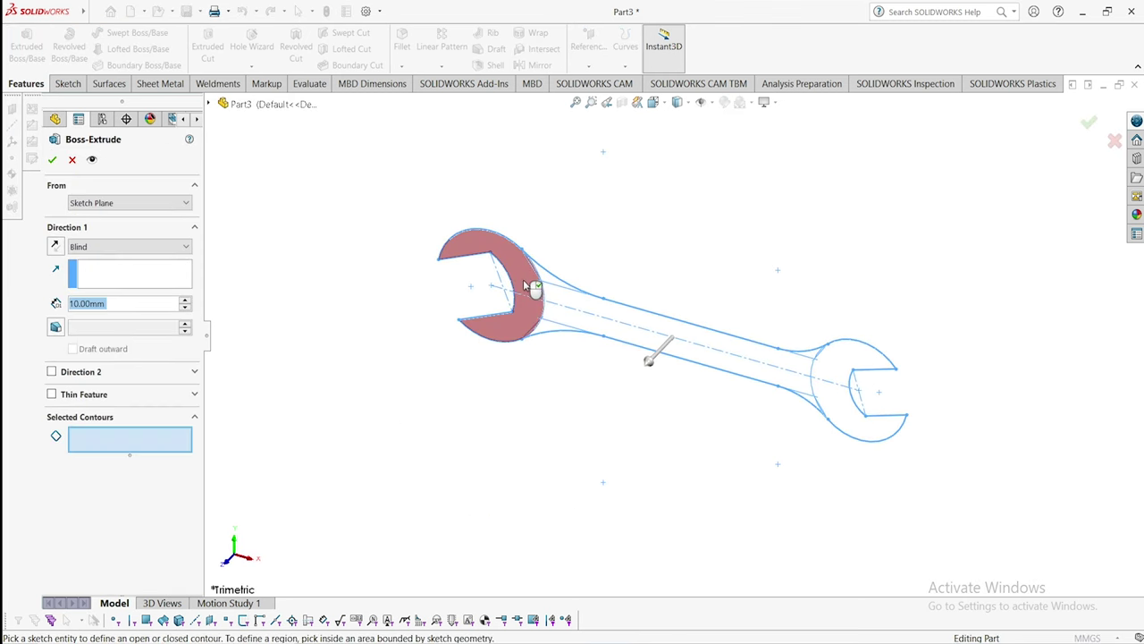
pyautogui.click(535, 288)
pyautogui.click(854, 398)
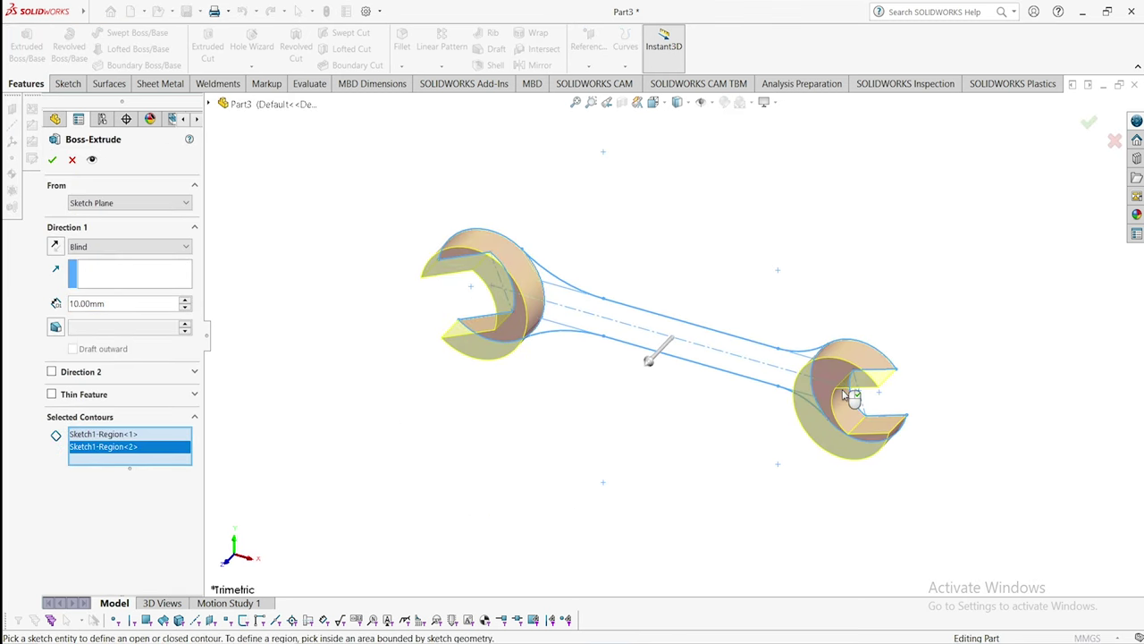
pyautogui.moveTo(119, 310); pyautogui.dragTo(11, 310)
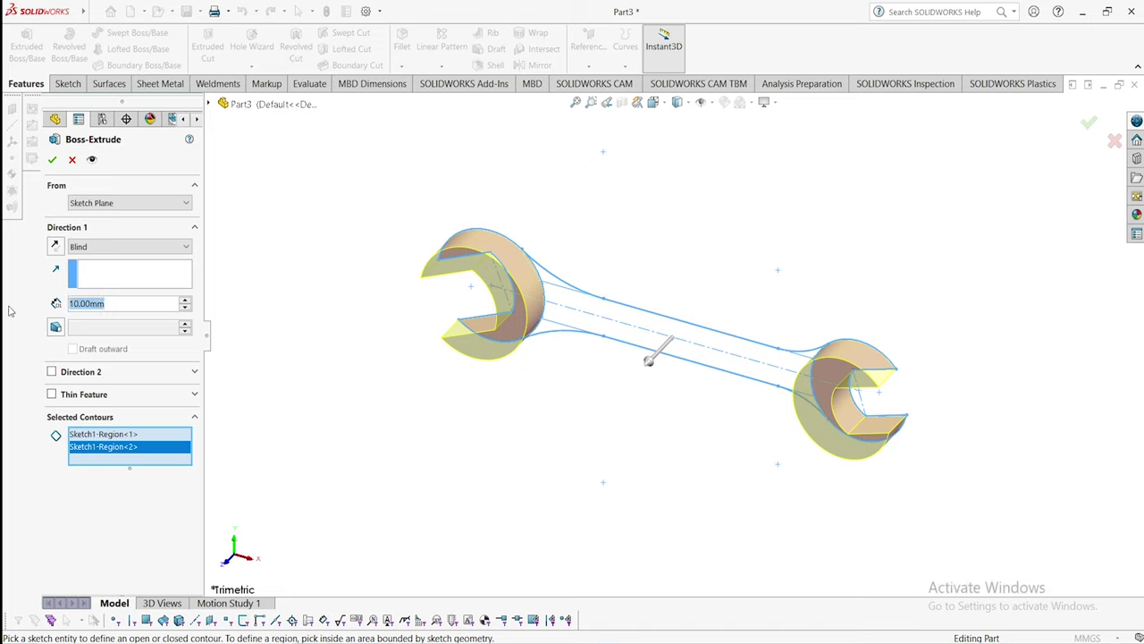
pyautogui.press('BackSpace')
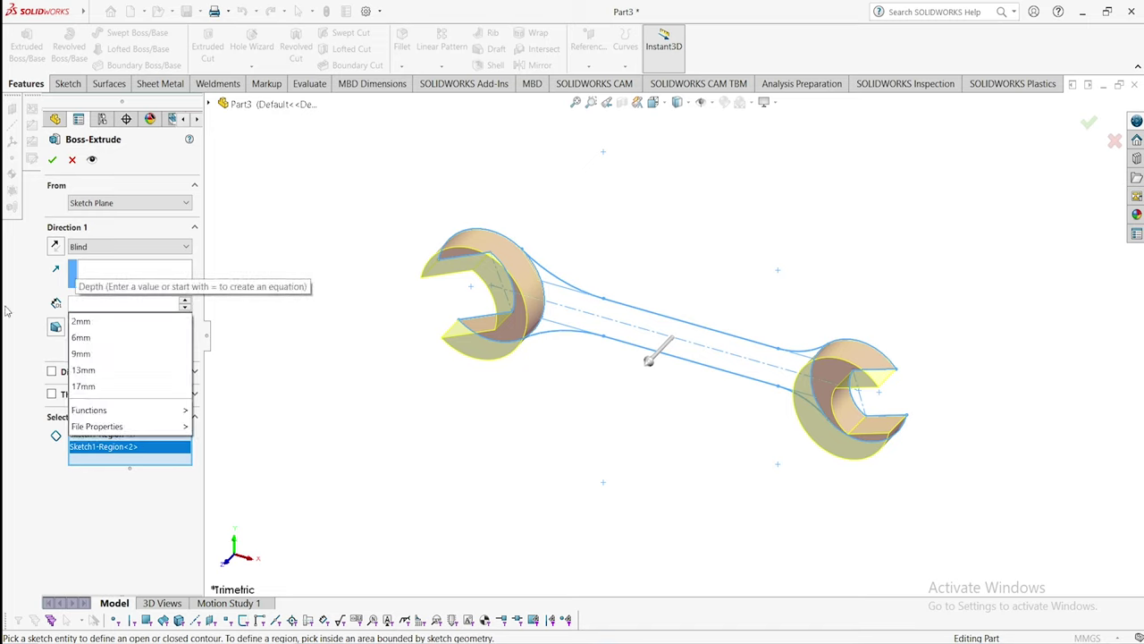
pyautogui.write('5')
pyautogui.press('Return')
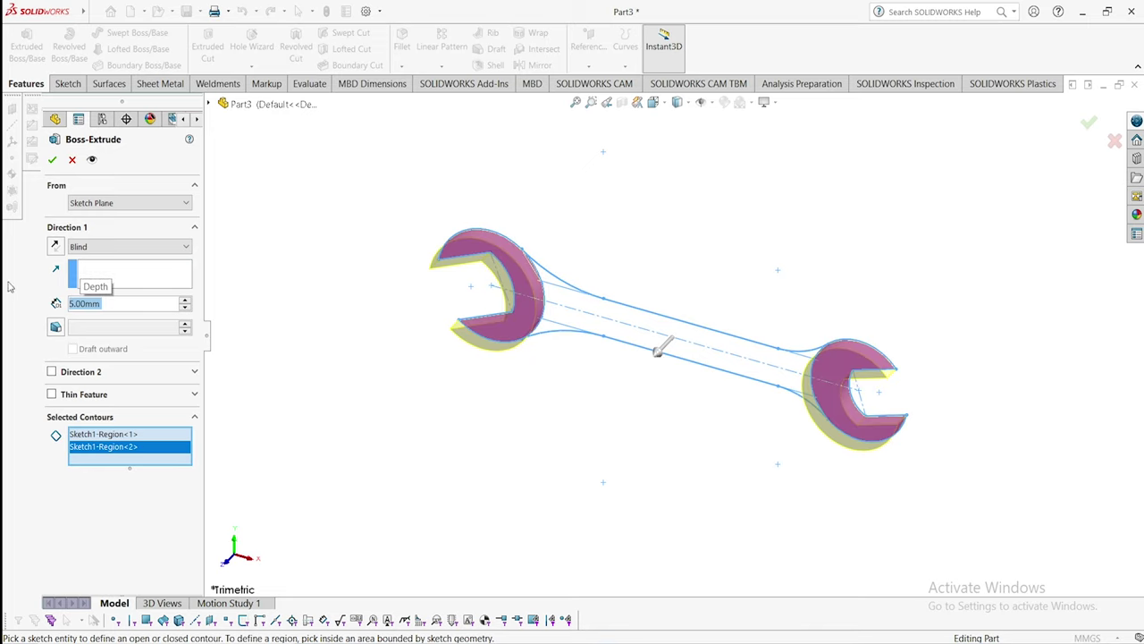
pyautogui.click(80, 250)
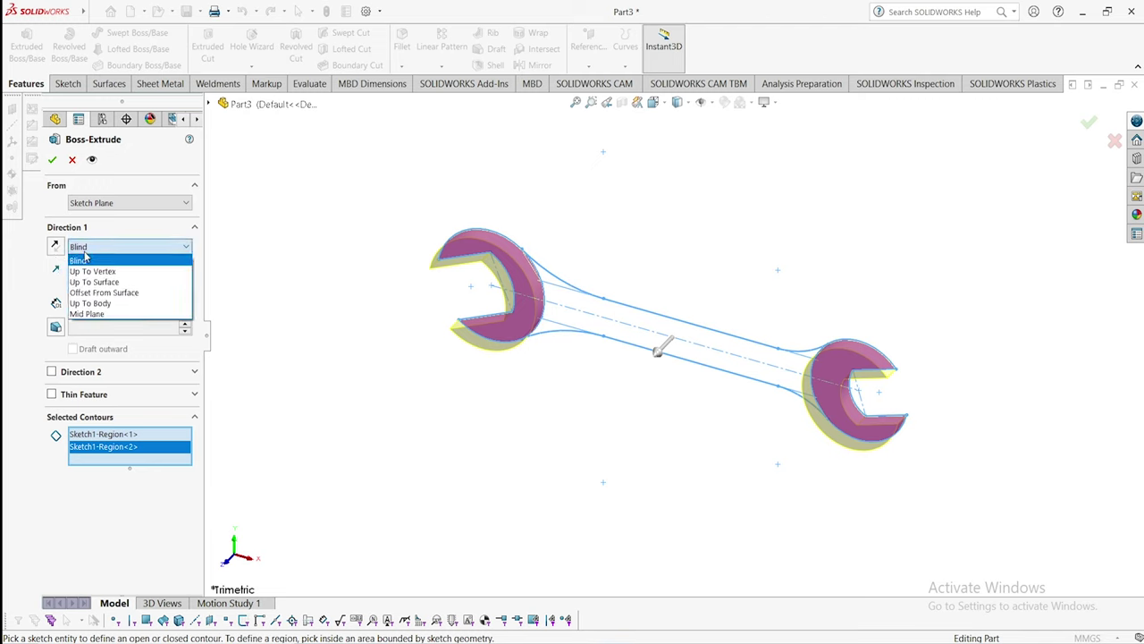
pyautogui.click(90, 312)
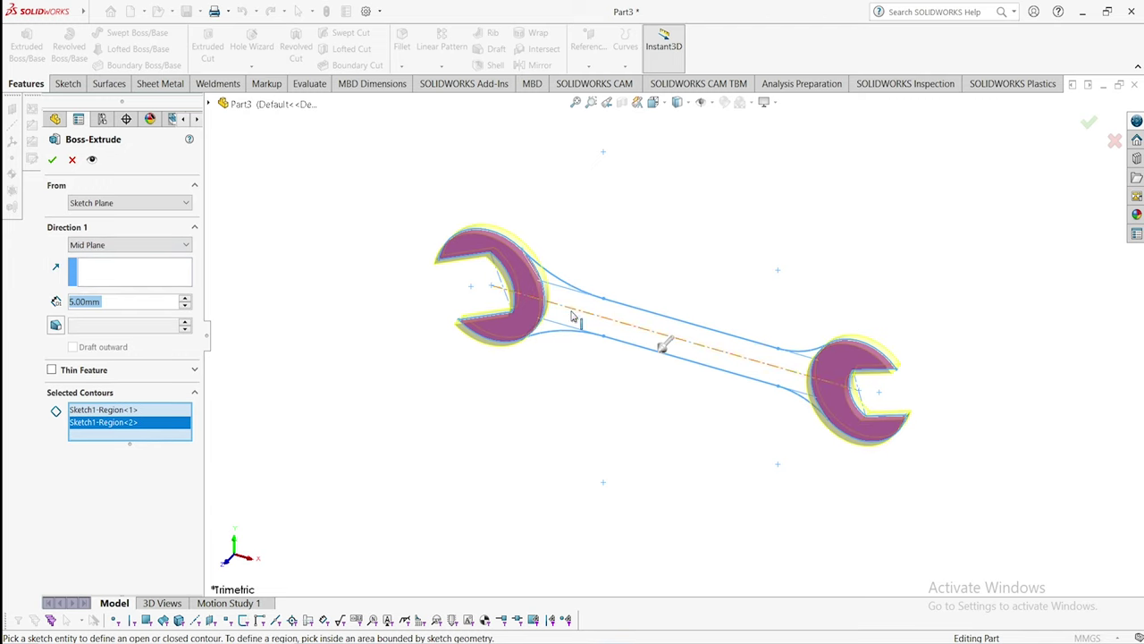
pyautogui.click(51, 159)
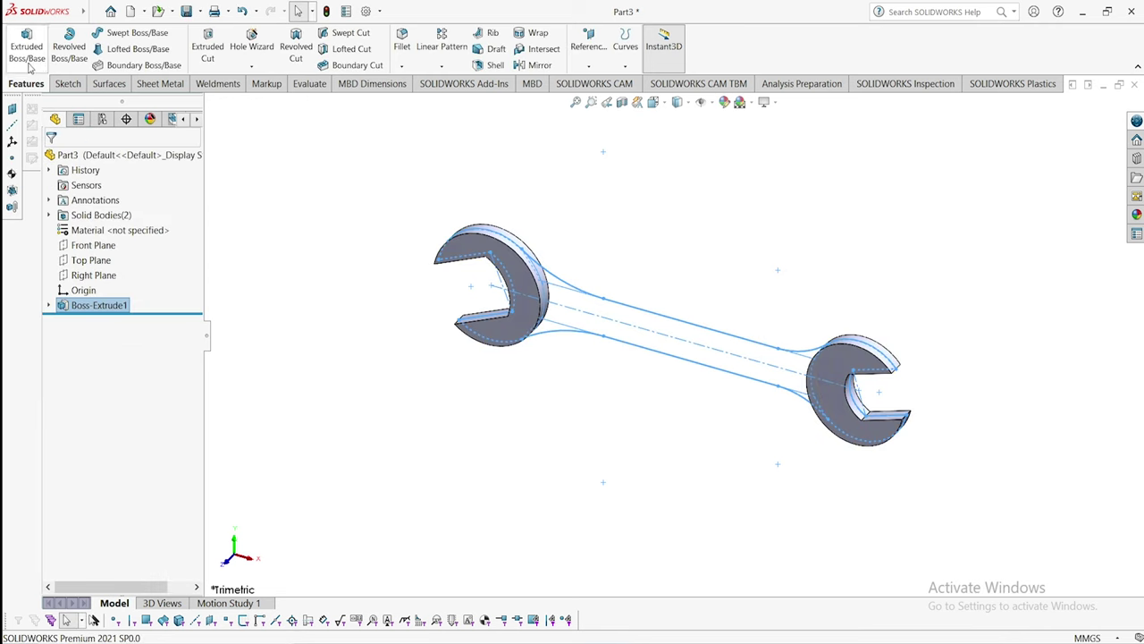
# - Cancel the profile-less extrusion and select Sketch1 under Boss-Extrude1
pyautogui.click(27, 46)
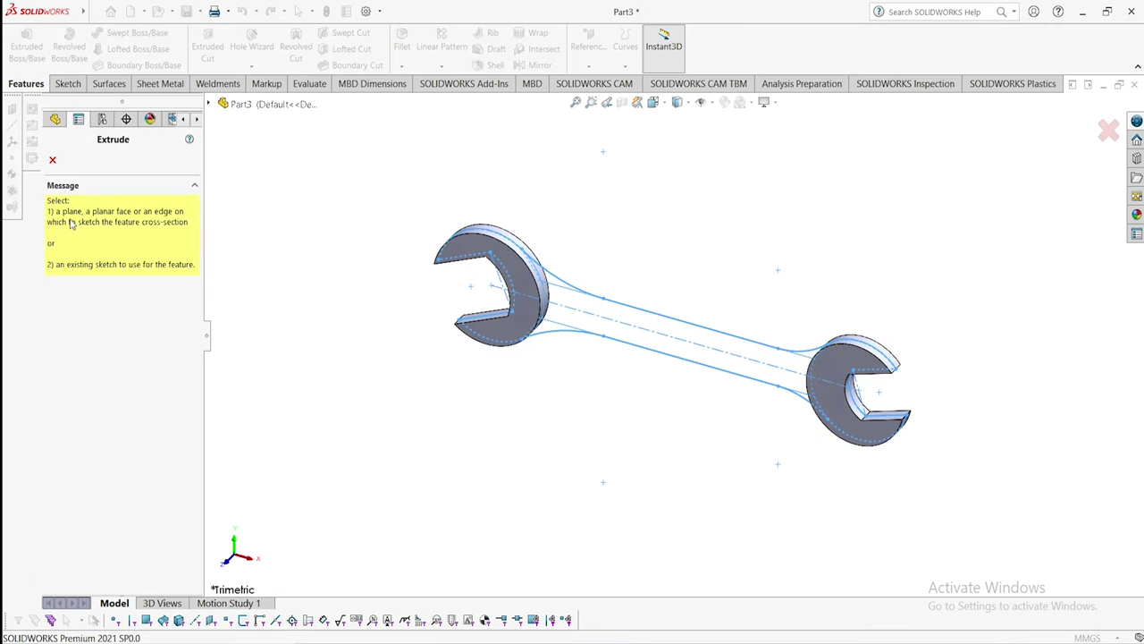
pyautogui.click(52, 161)
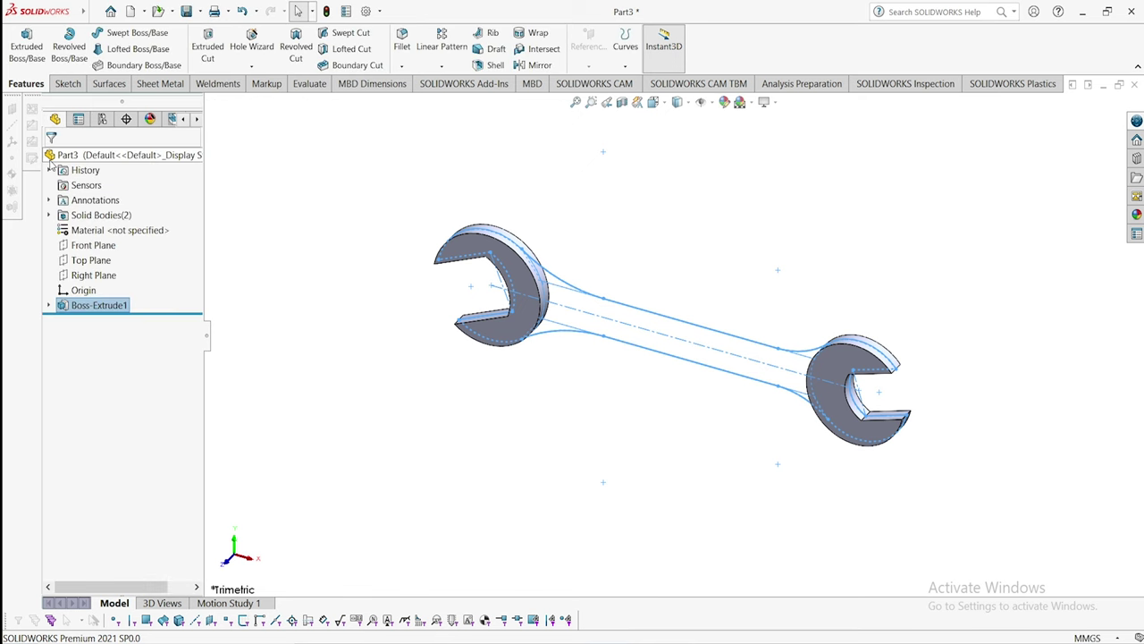
pyautogui.click(50, 306)
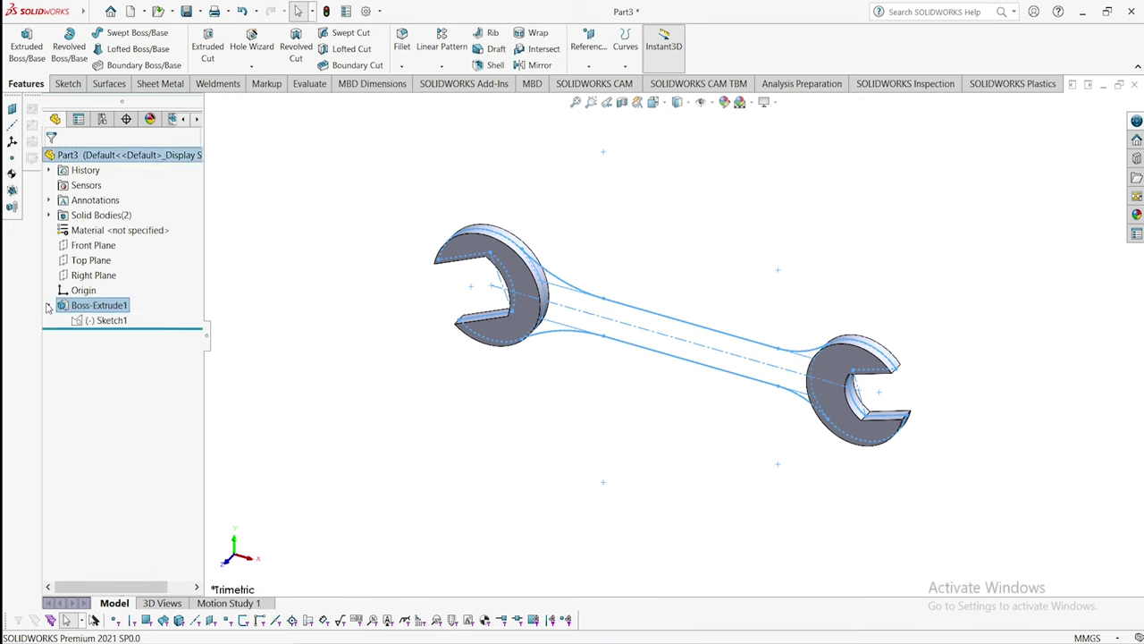
pyautogui.click(80, 320)
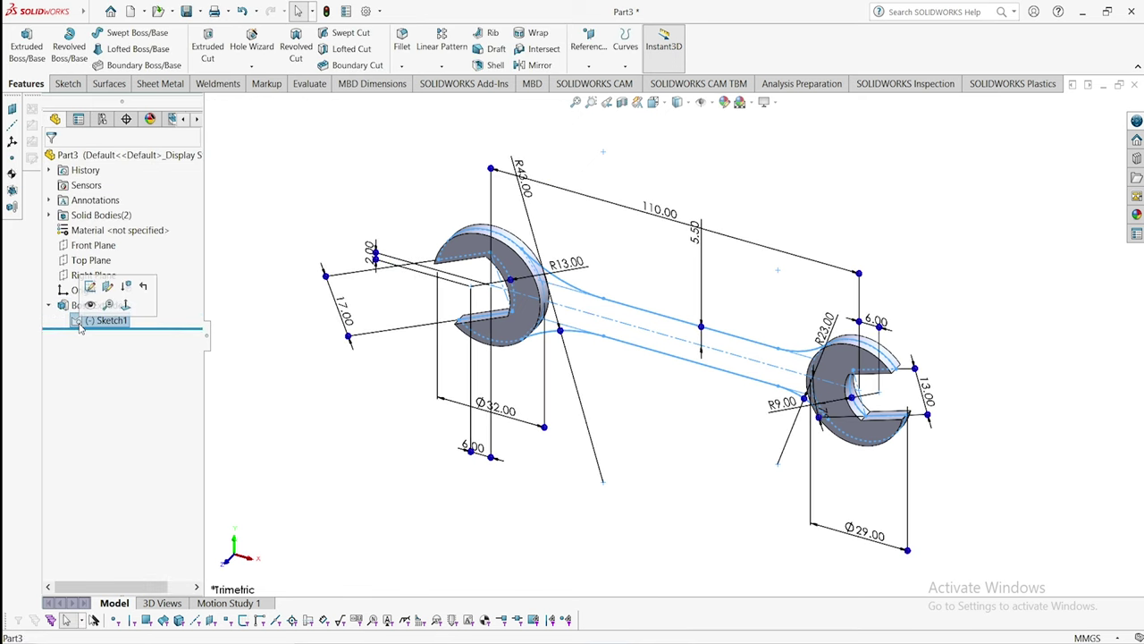
# - Extrude the handle region 4 mm Mid Plane as Boss-Extrude2
pyautogui.click(38, 59)
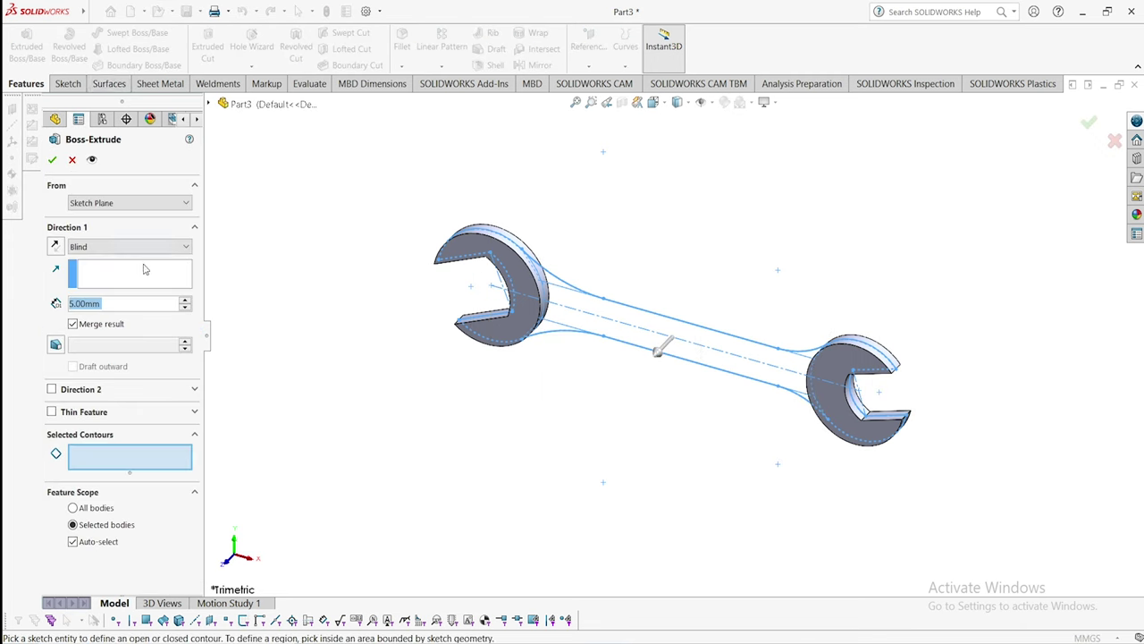
pyautogui.click(143, 249)
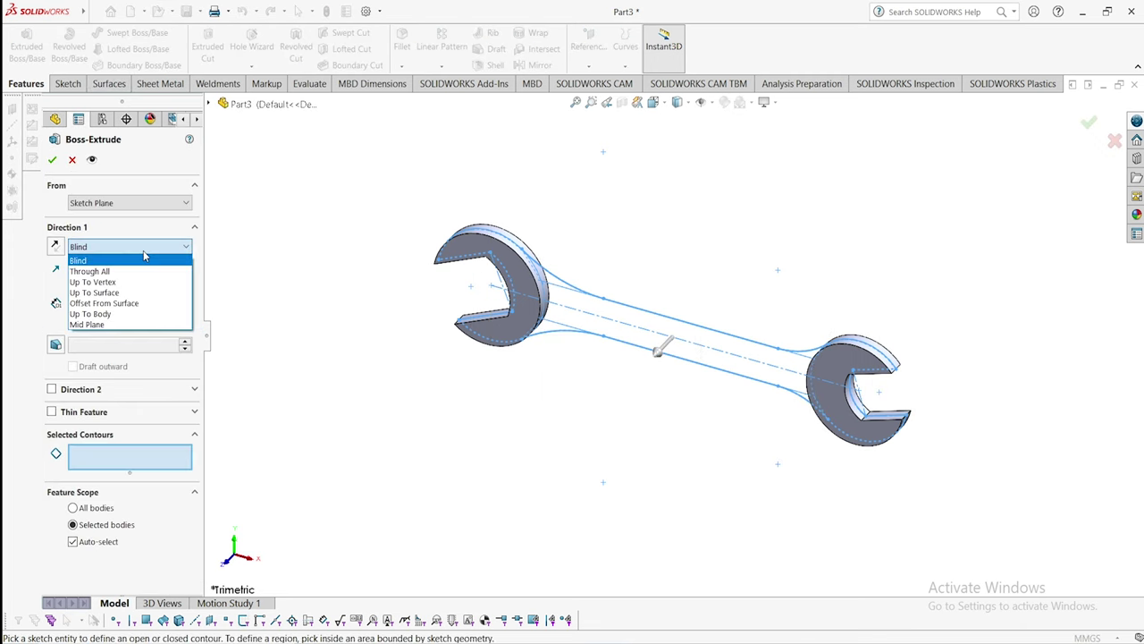
pyautogui.click(125, 324)
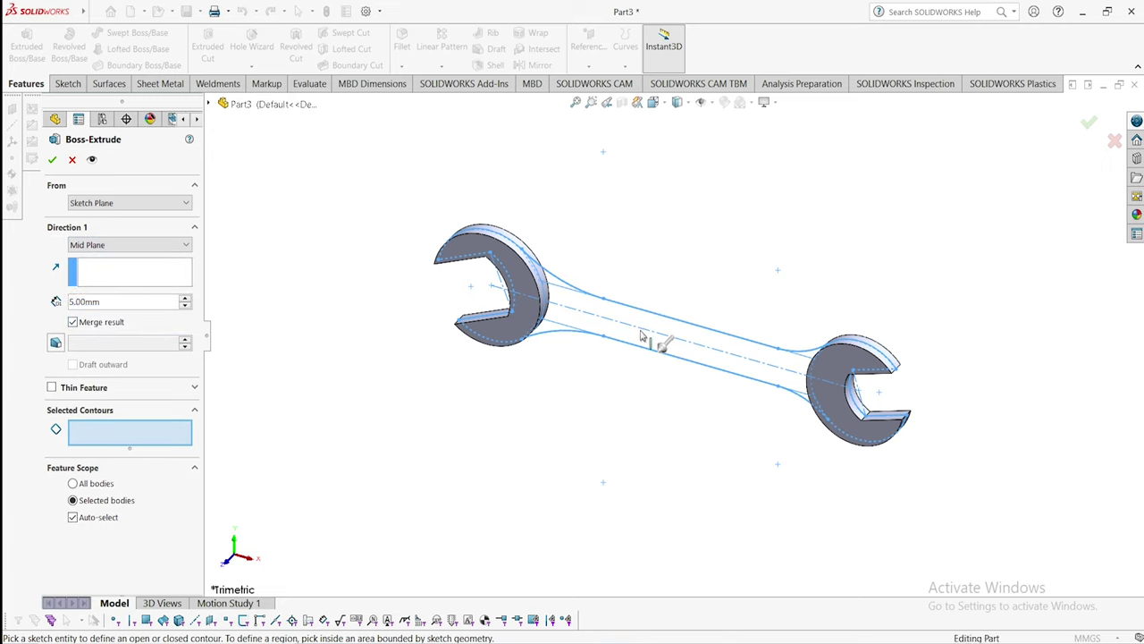
pyautogui.click(626, 338)
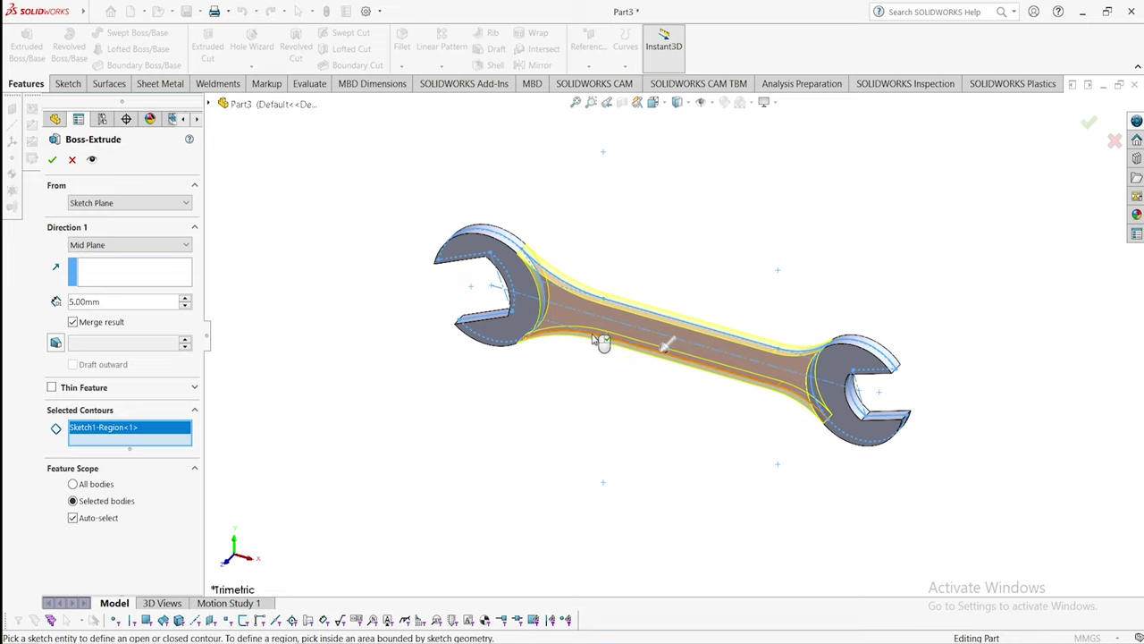
pyautogui.doubleClick(98, 301)
pyautogui.write('4')
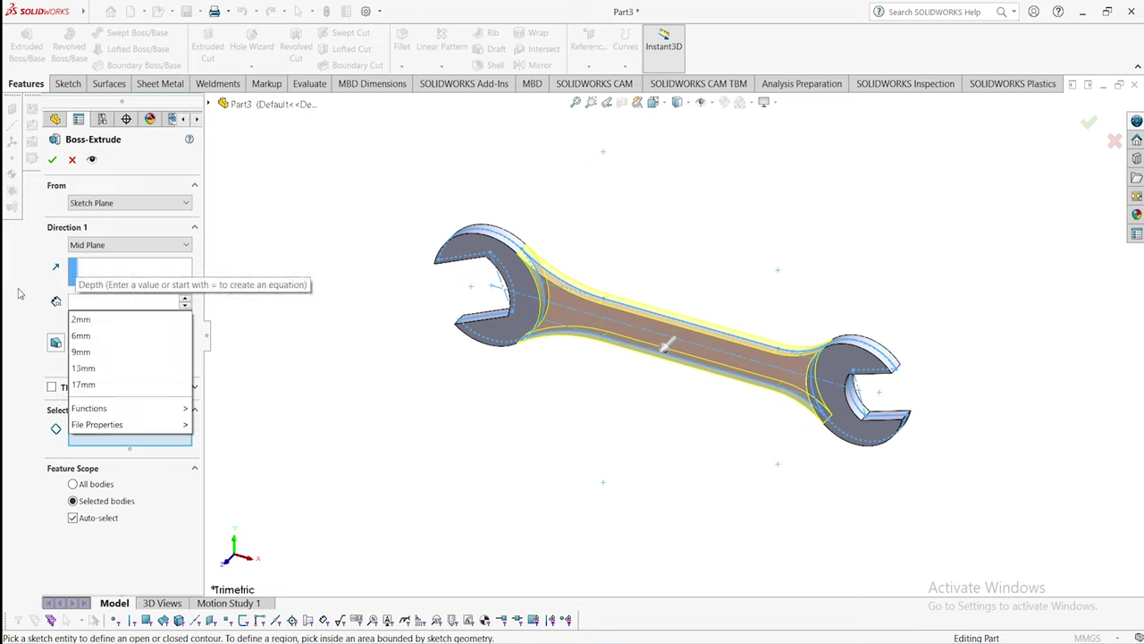
pyautogui.press('Return')
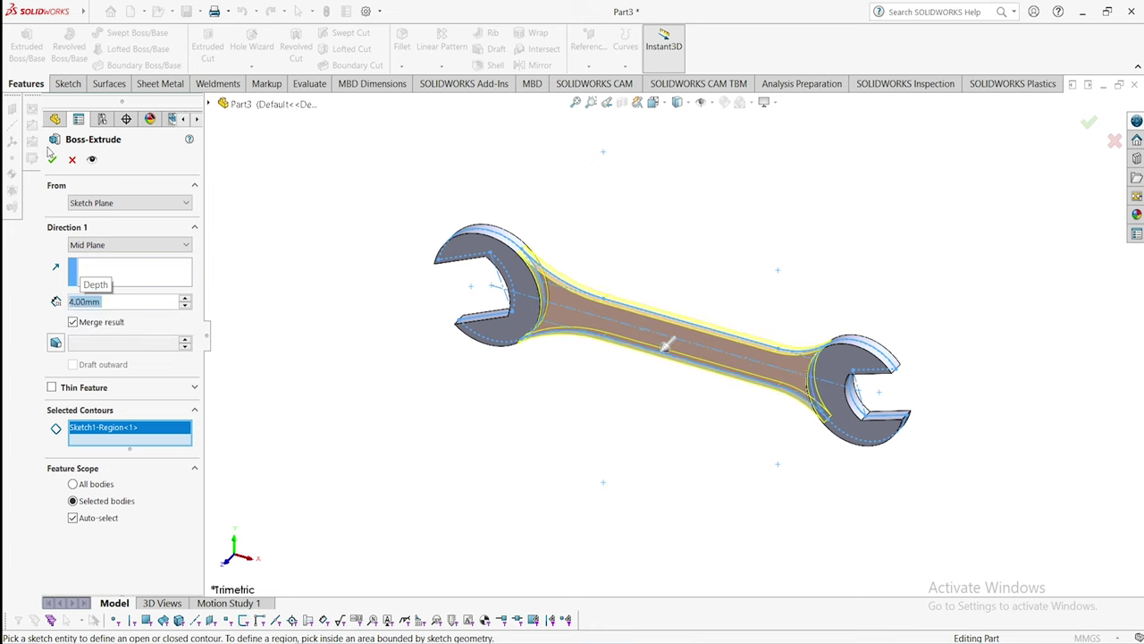
pyautogui.click(52, 159)
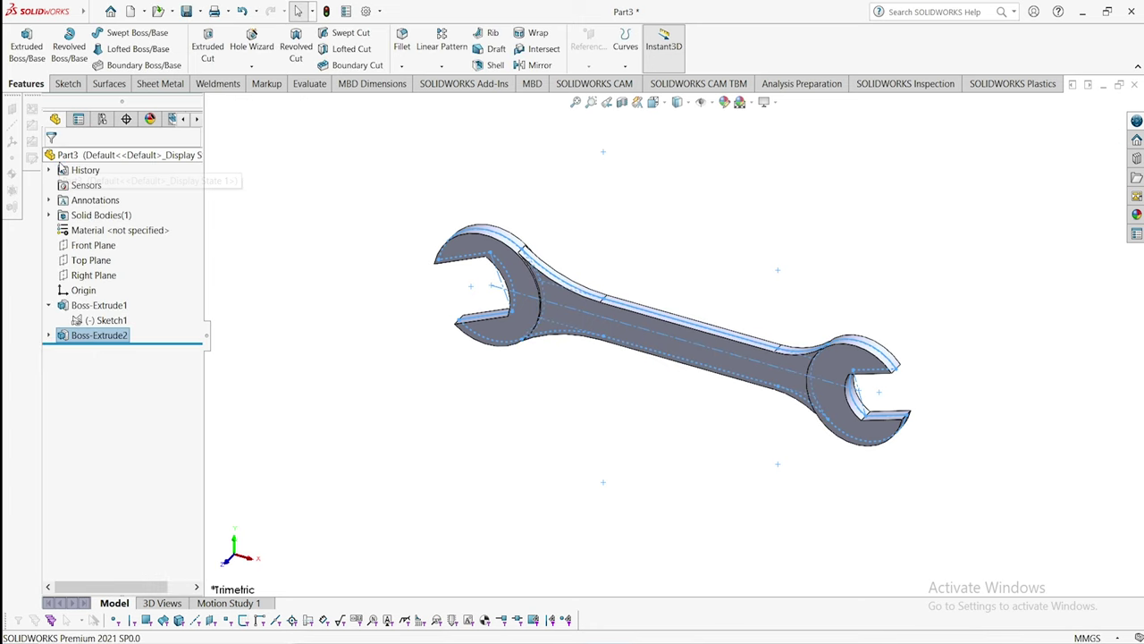
# - Orbit to a flatter top view and set the fillet radius to 1 mm
pyautogui.click(543, 395)
pyautogui.moveTo(562, 408); pyautogui.dragTo(574, 256, button='middle')
pyautogui.scroll(3, 513, 288)
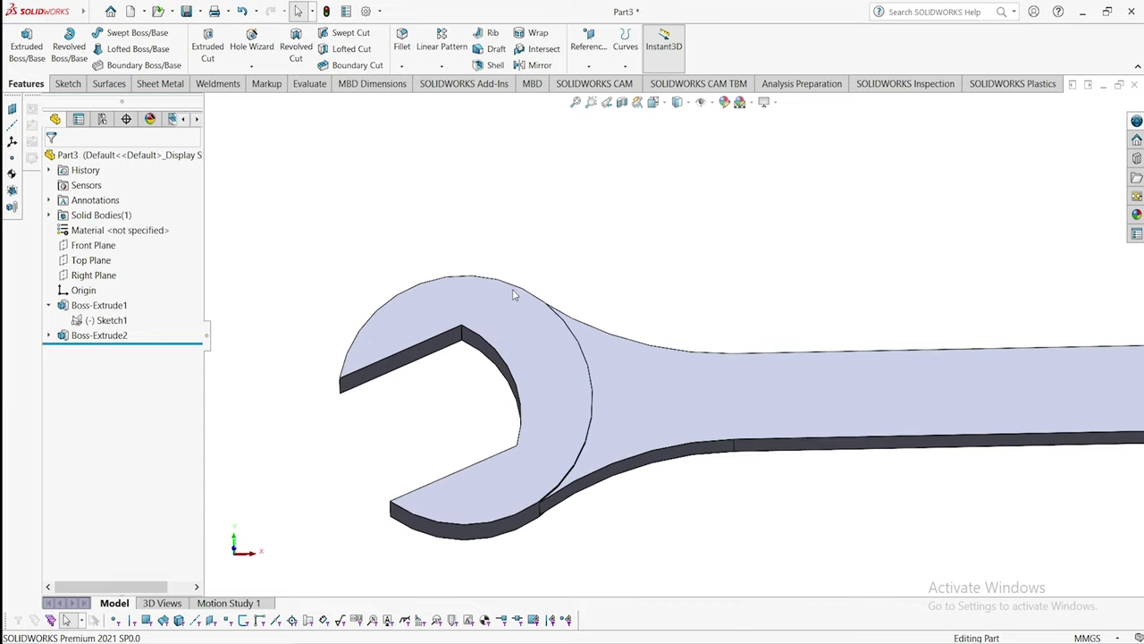
pyautogui.scroll(-4, 552, 289)
pyautogui.scroll(-4, 714, 335)
pyautogui.scroll(1, 665, 375)
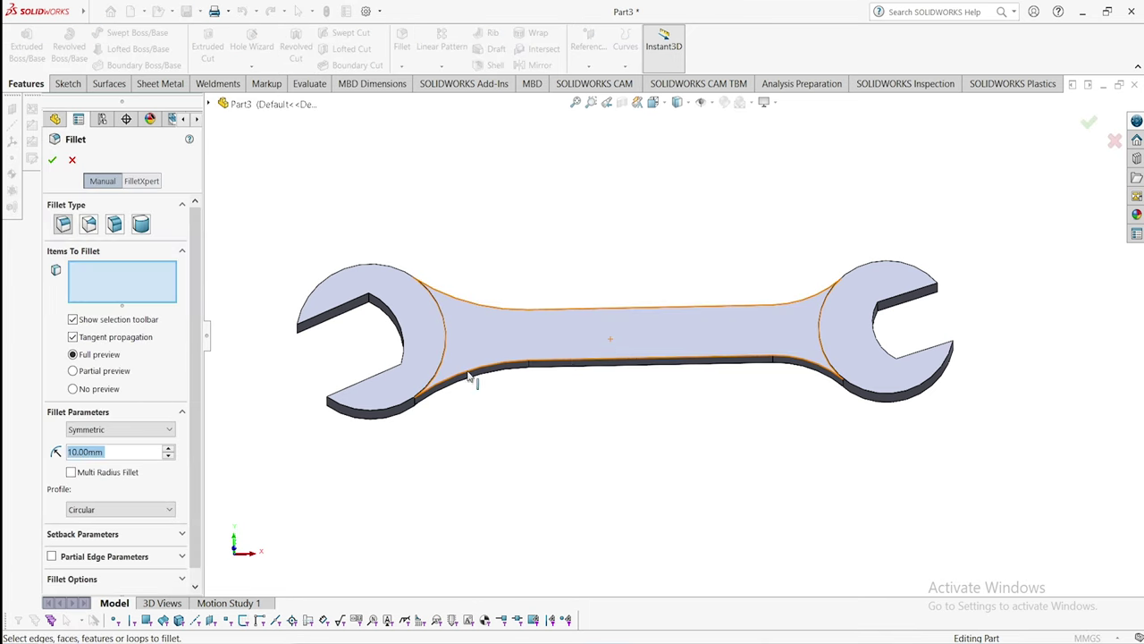
pyautogui.write('1')
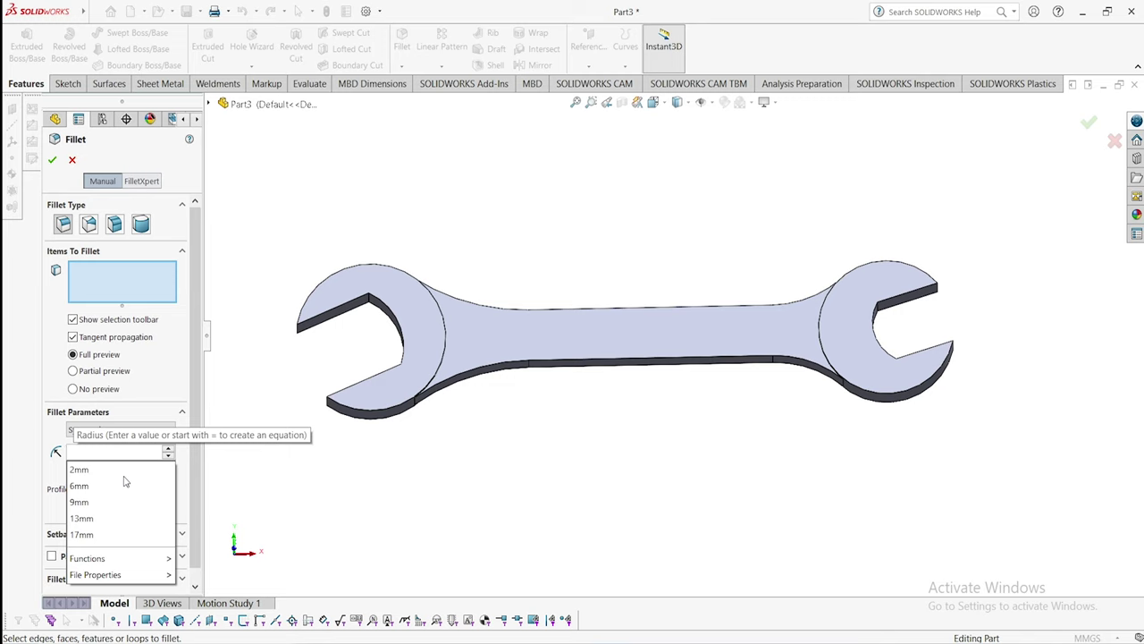
pyautogui.press('Return')
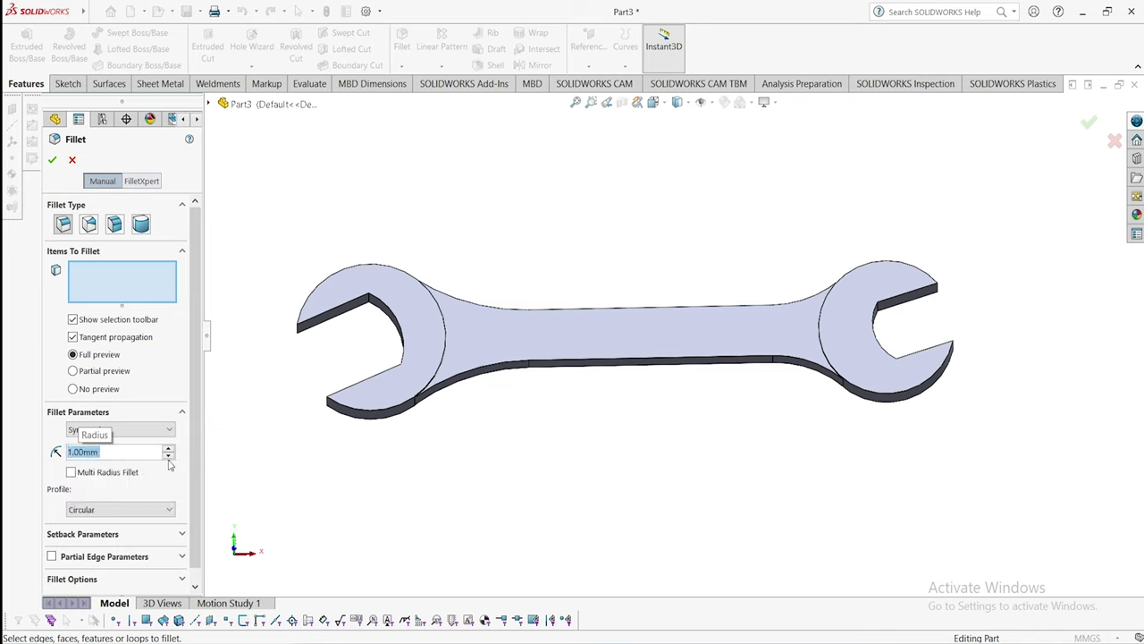
# - Fillet two handle edges and the upper handle face at 1 mm as Fillet1
pyautogui.click(547, 362)
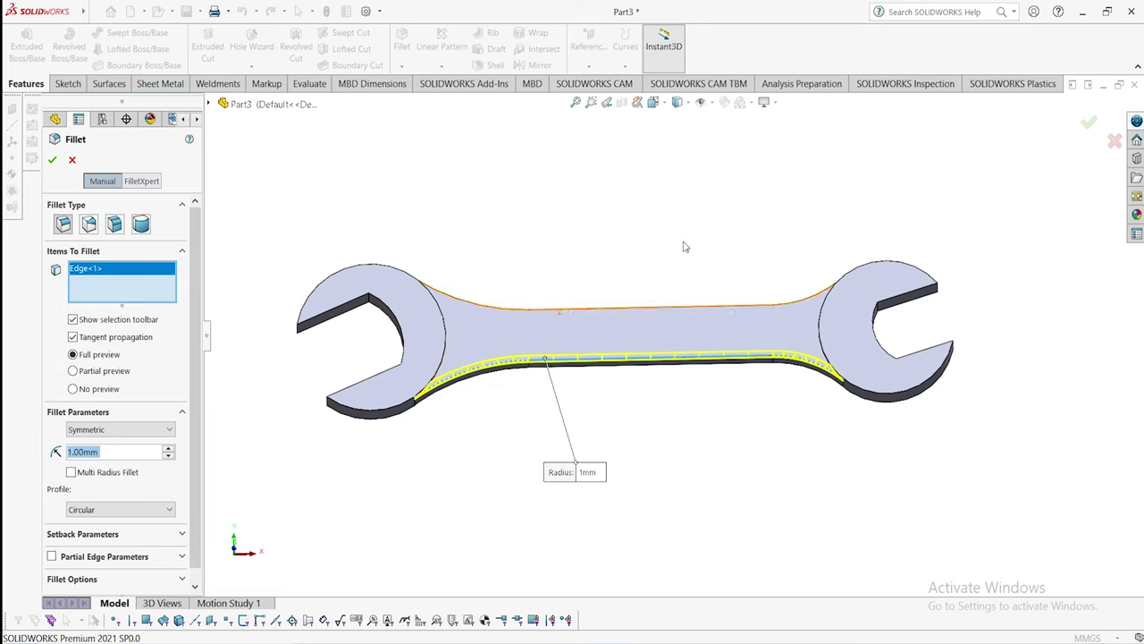
pyautogui.moveTo(685, 246)
pyautogui.mouseDown(button='middle')
pyautogui.moveTo(689, 388)
pyautogui.moveTo(684, 367)
pyautogui.mouseUp(button='middle')
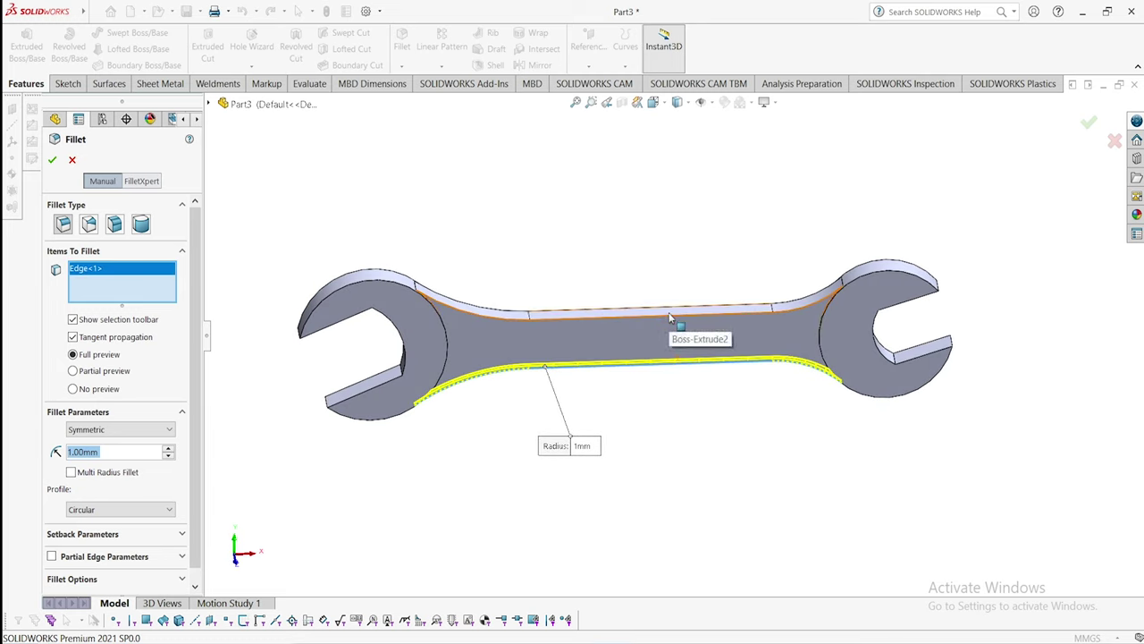
pyautogui.click(671, 316)
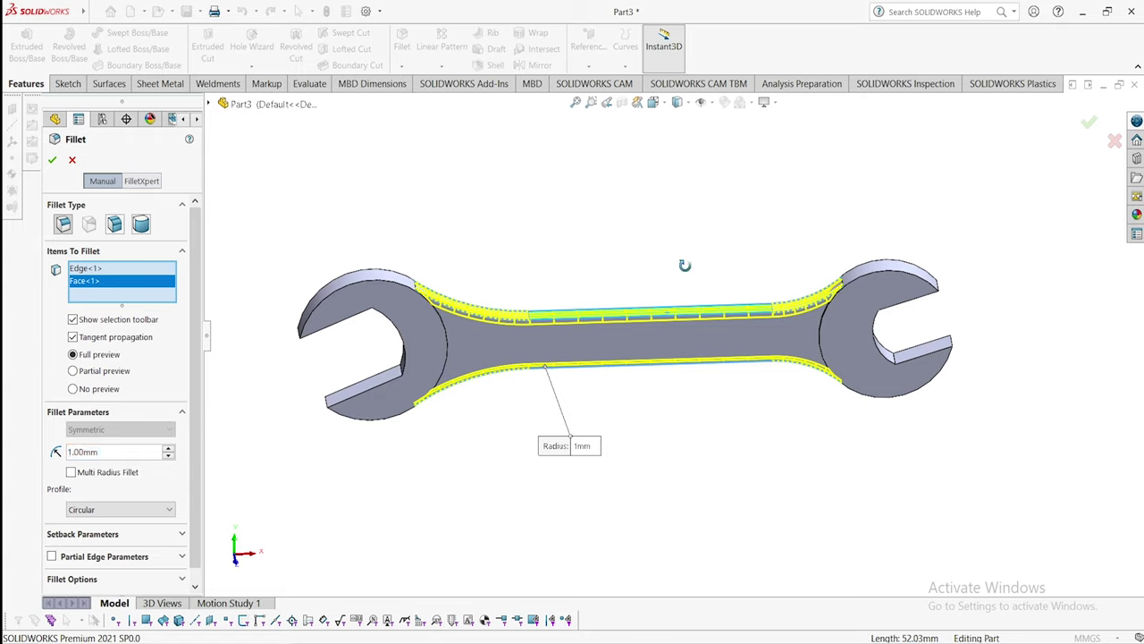
pyautogui.moveTo(685, 266); pyautogui.dragTo(611, 287, button='middle')
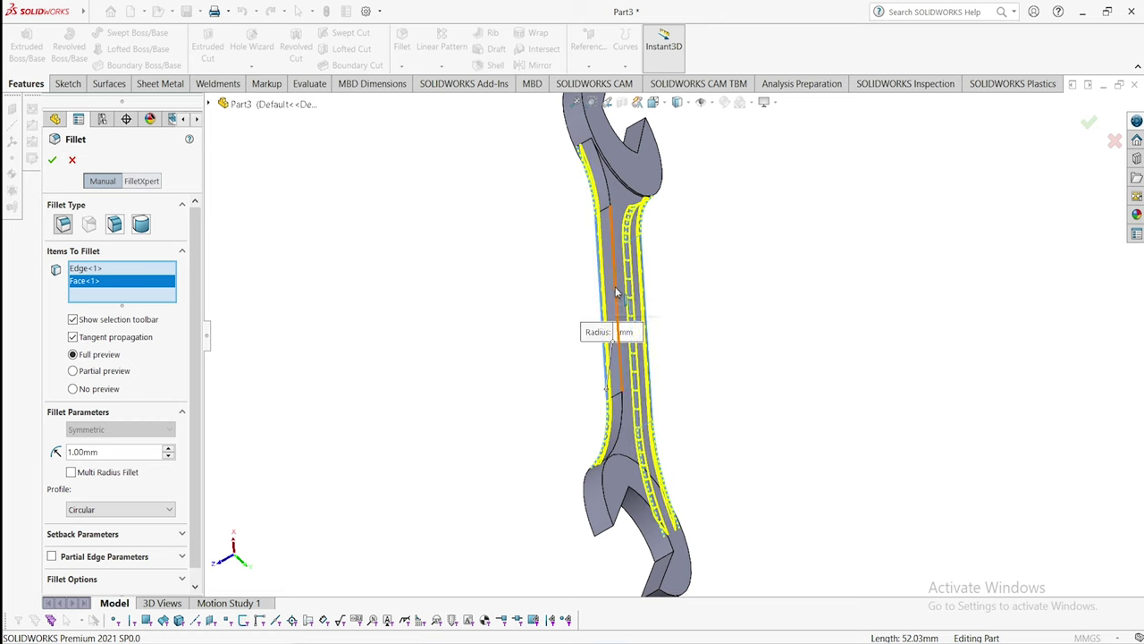
pyautogui.click(616, 292)
pyautogui.moveTo(807, 317); pyautogui.dragTo(702, 146, button='middle')
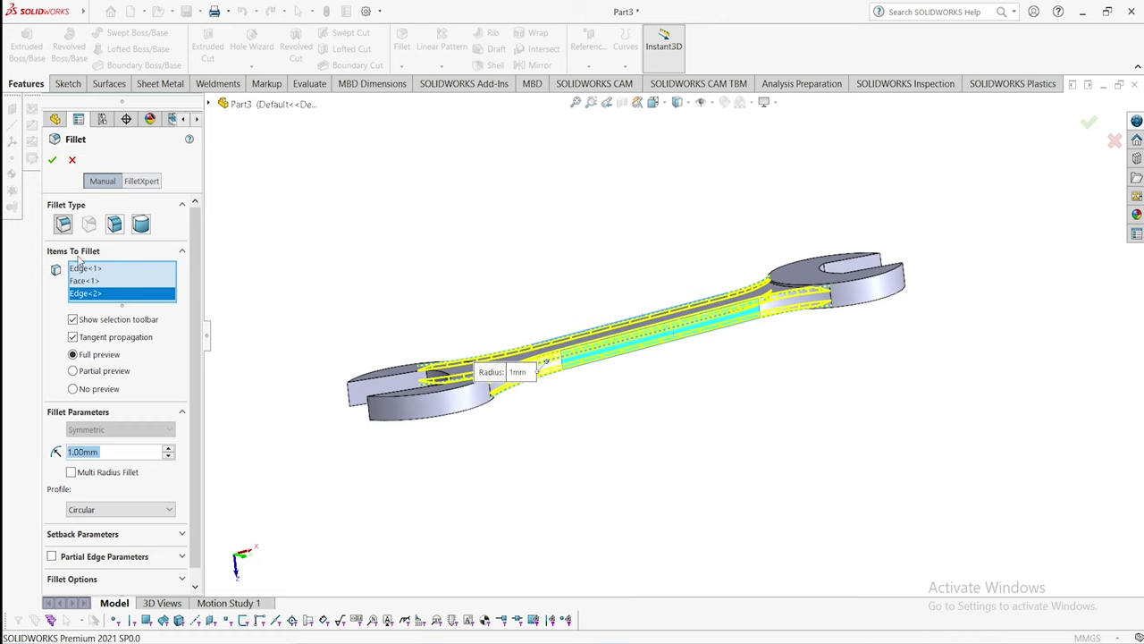
pyautogui.click(53, 163)
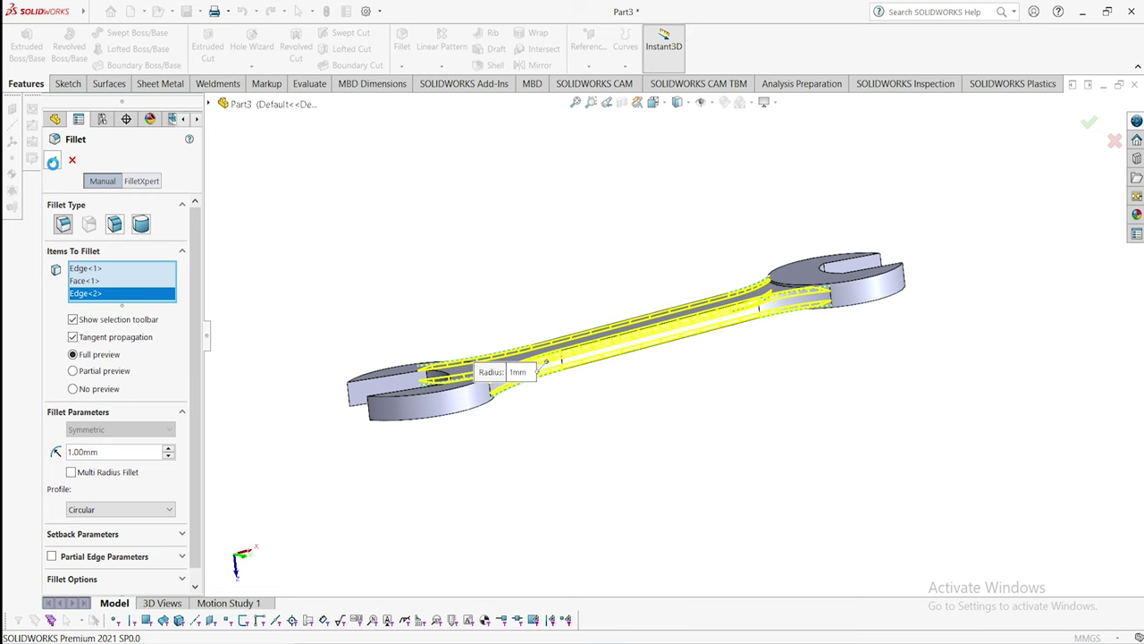
pyautogui.moveTo(749, 497); pyautogui.dragTo(733, 366, button='middle')
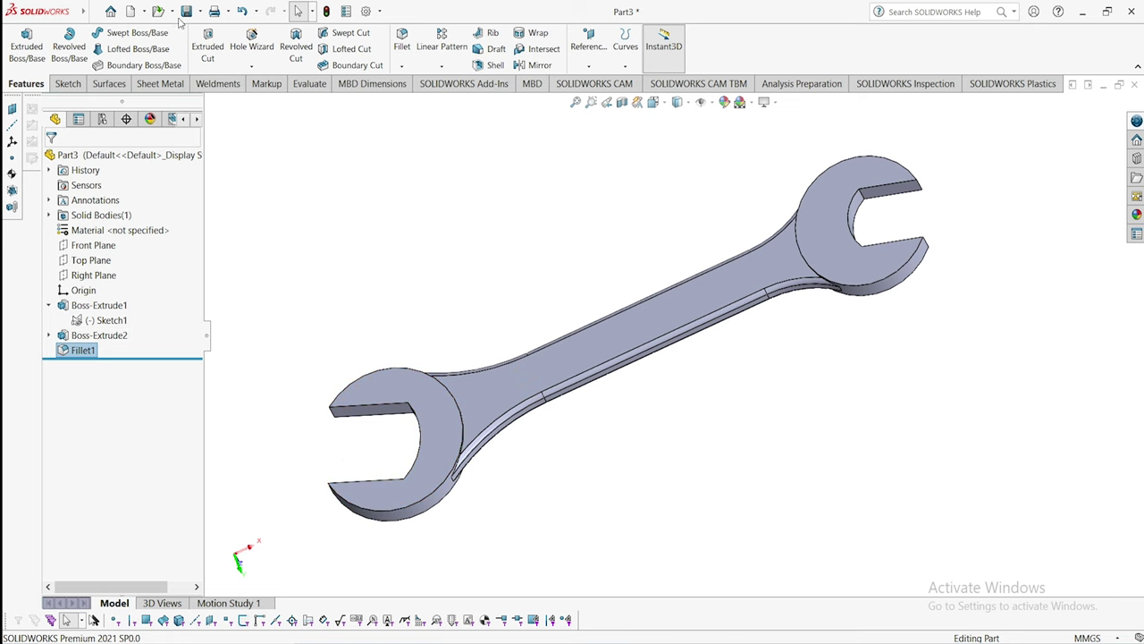
# - Fillet the four head faces, front and back, at 0.5 mm as Fillet2
pyautogui.click(404, 45)
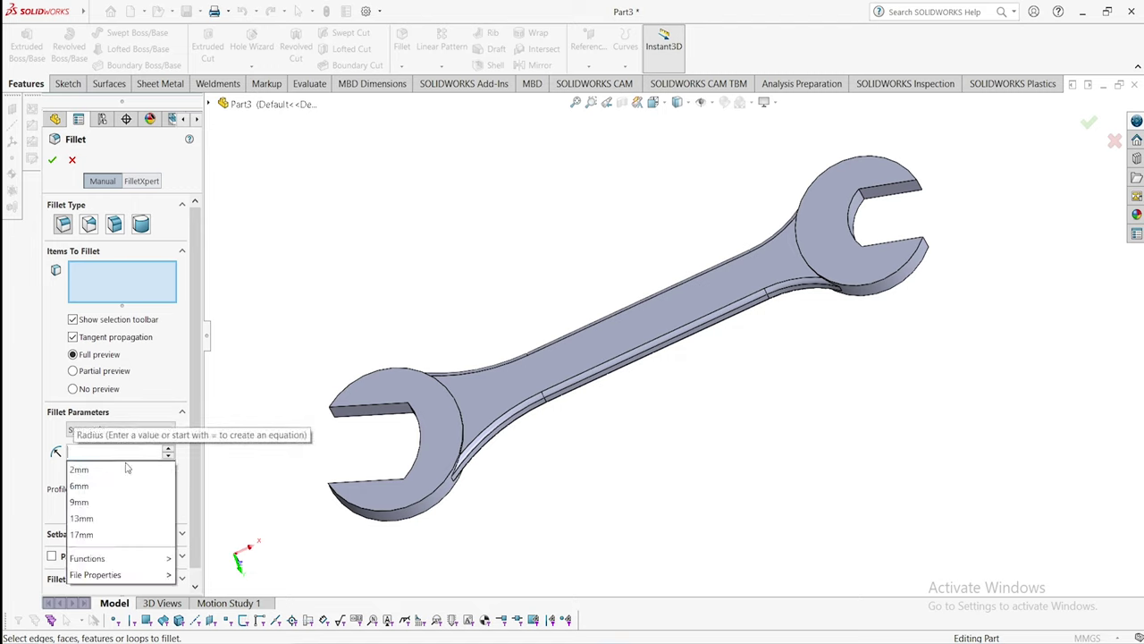
pyautogui.write('0.')
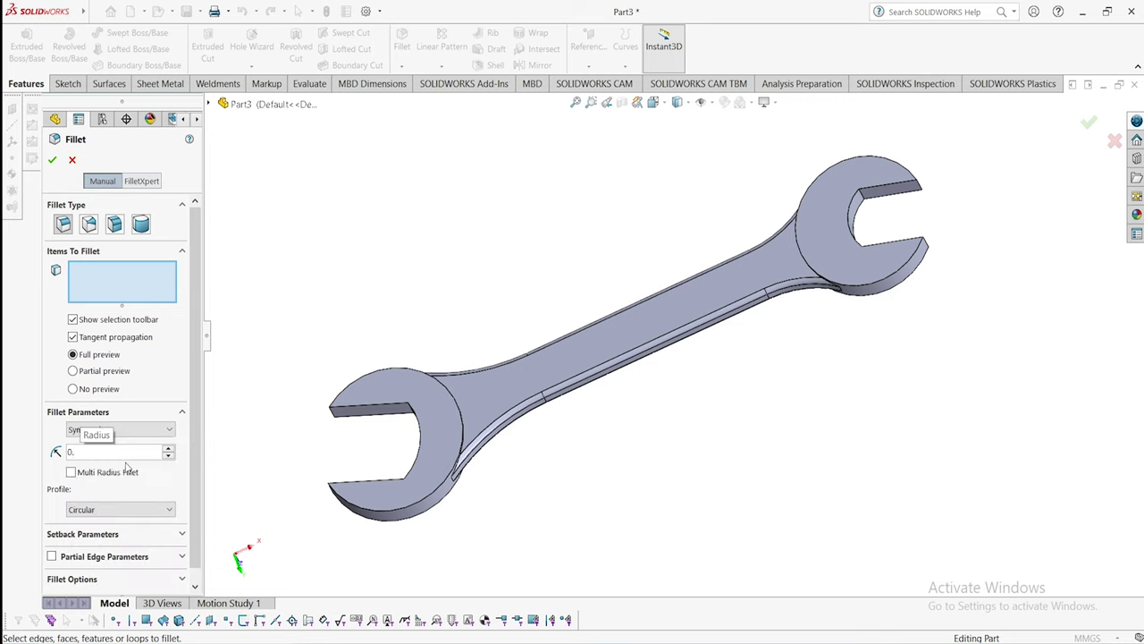
pyautogui.write('5')
pyautogui.press('Return')
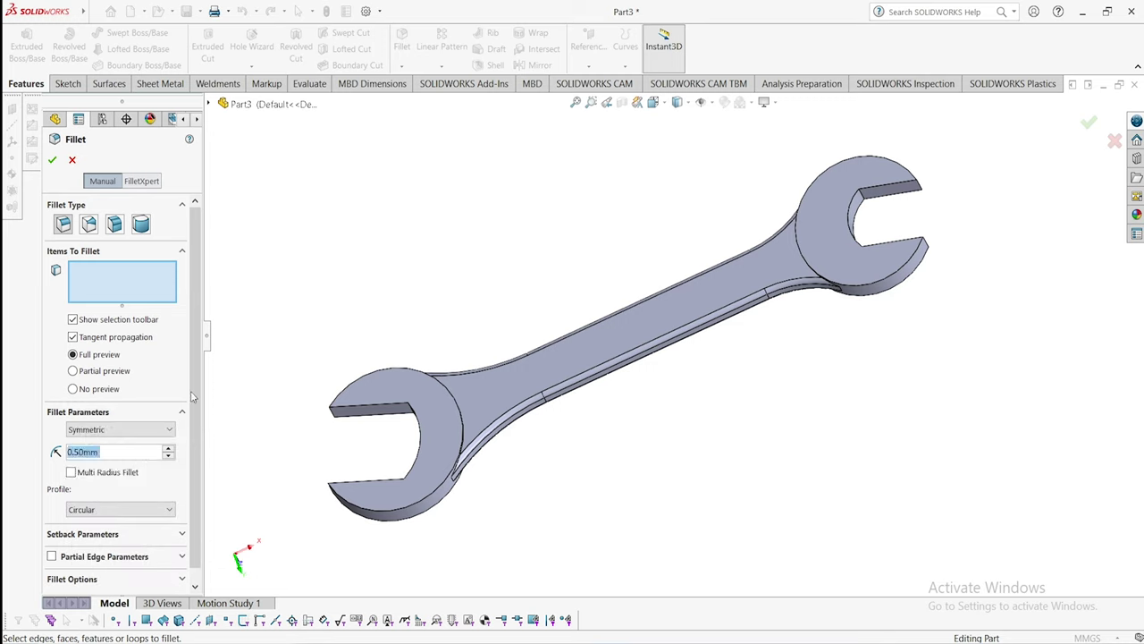
pyautogui.click(432, 418)
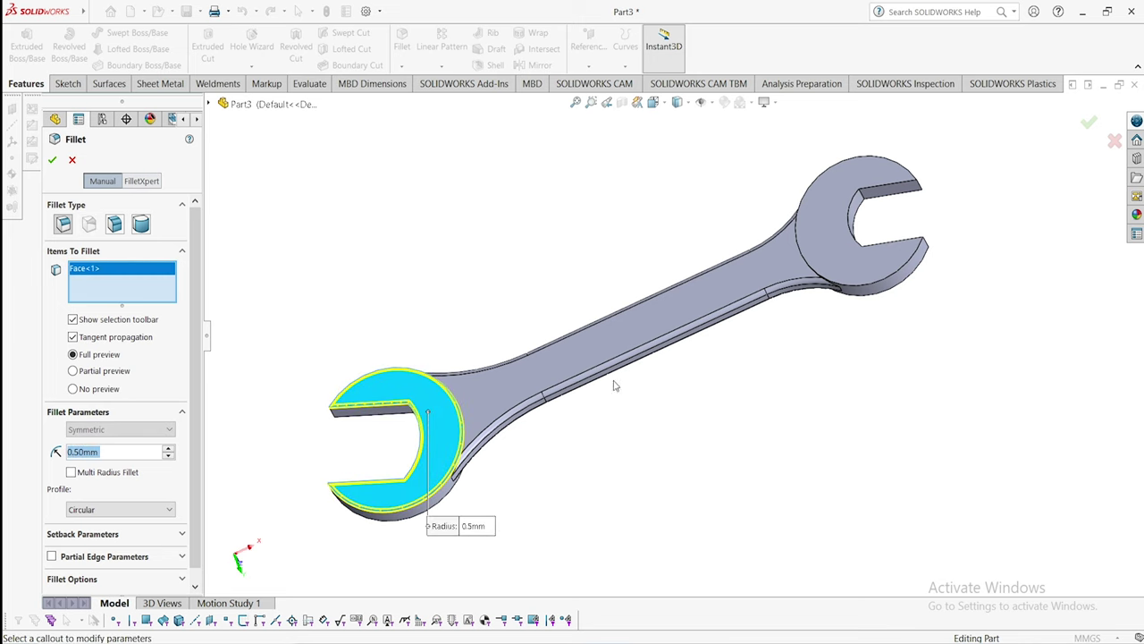
pyautogui.click(847, 239)
pyautogui.moveTo(843, 378); pyautogui.dragTo(774, 175, button='middle')
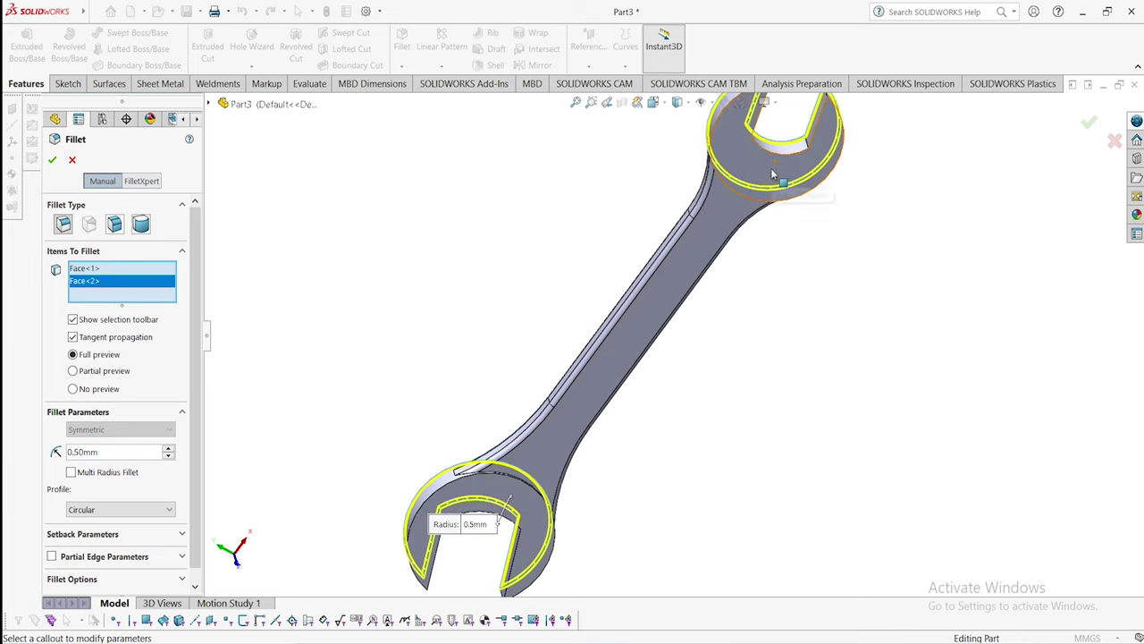
pyautogui.click(775, 175)
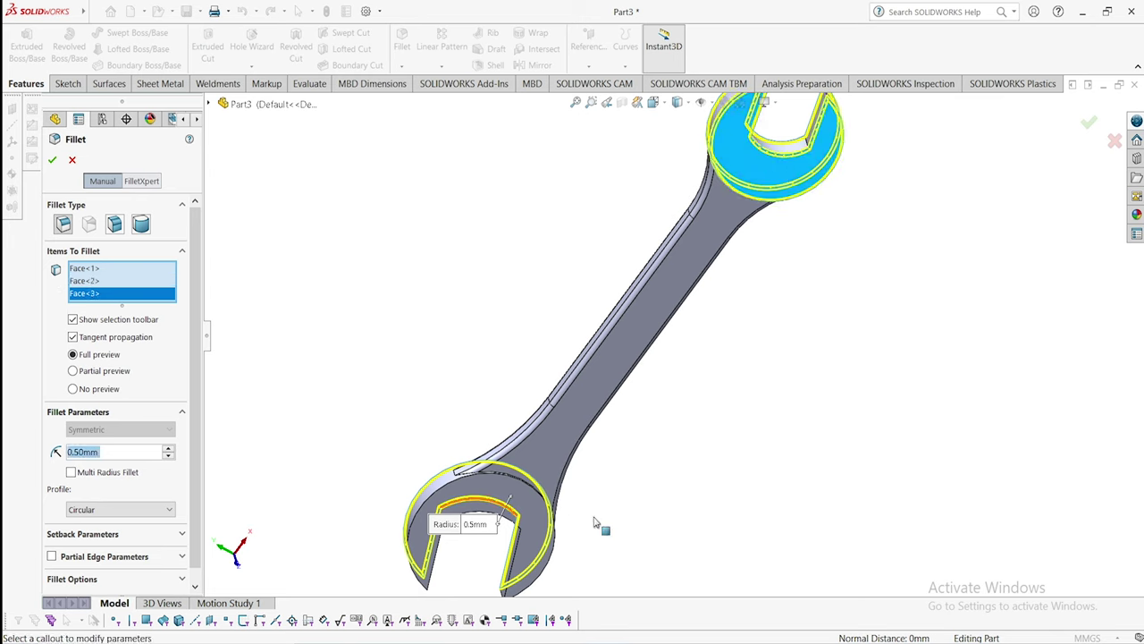
pyautogui.moveTo(599, 524); pyautogui.dragTo(822, 294, button='middle')
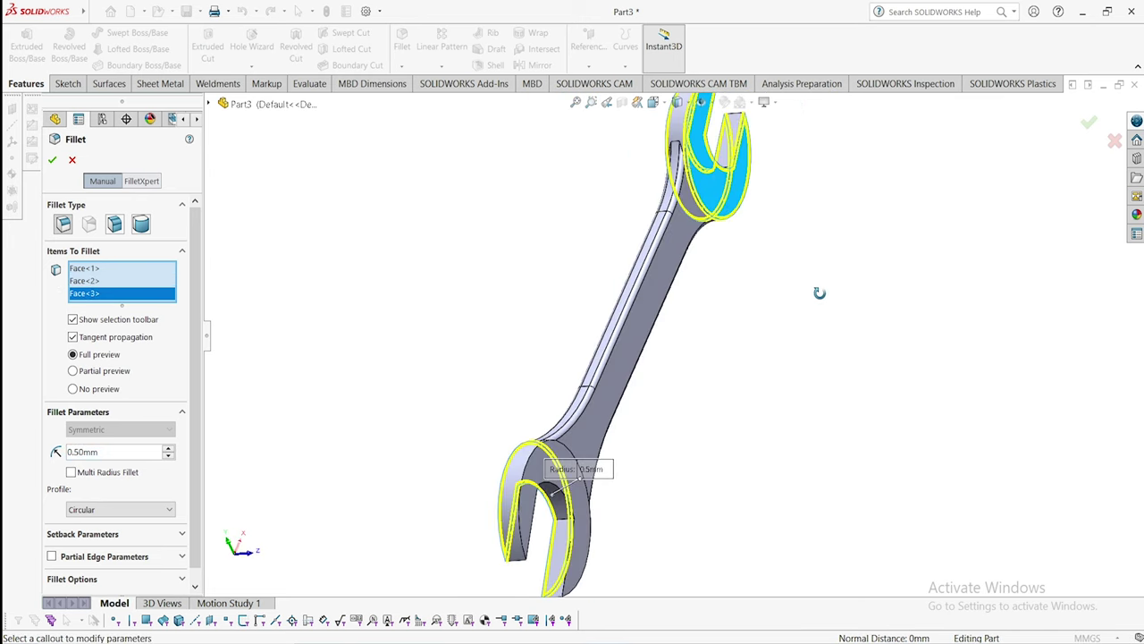
pyautogui.click(564, 460)
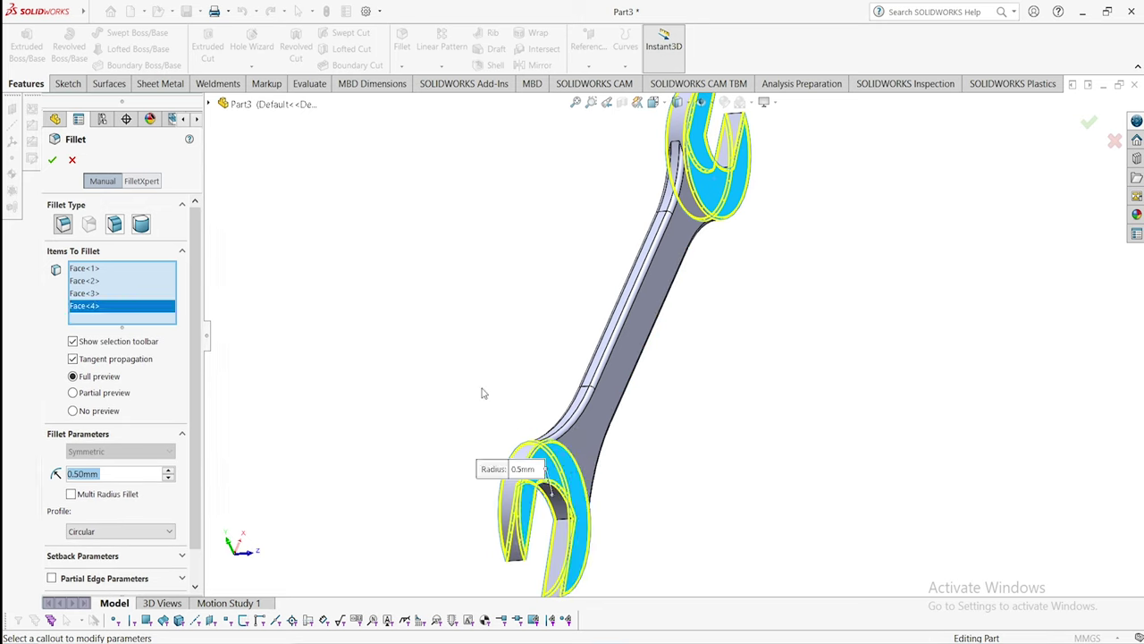
pyautogui.click(51, 160)
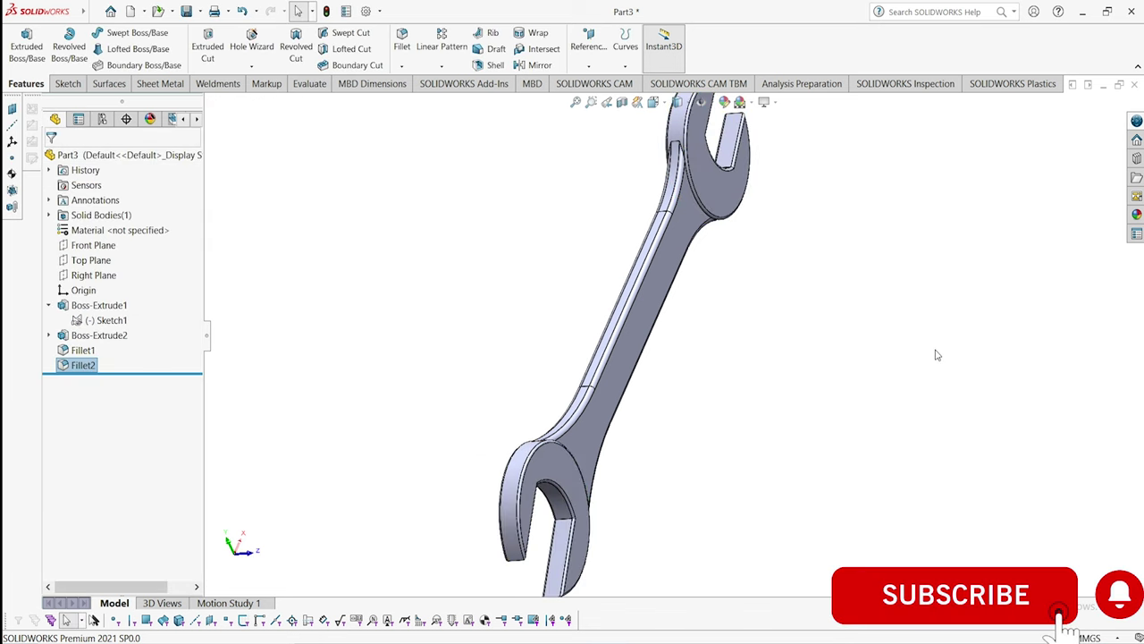
# - Switch to Isometric view, select Part3, and show its DisplayManager Appearances list
pyautogui.moveTo(937, 355); pyautogui.dragTo(754, 305, button='middle')
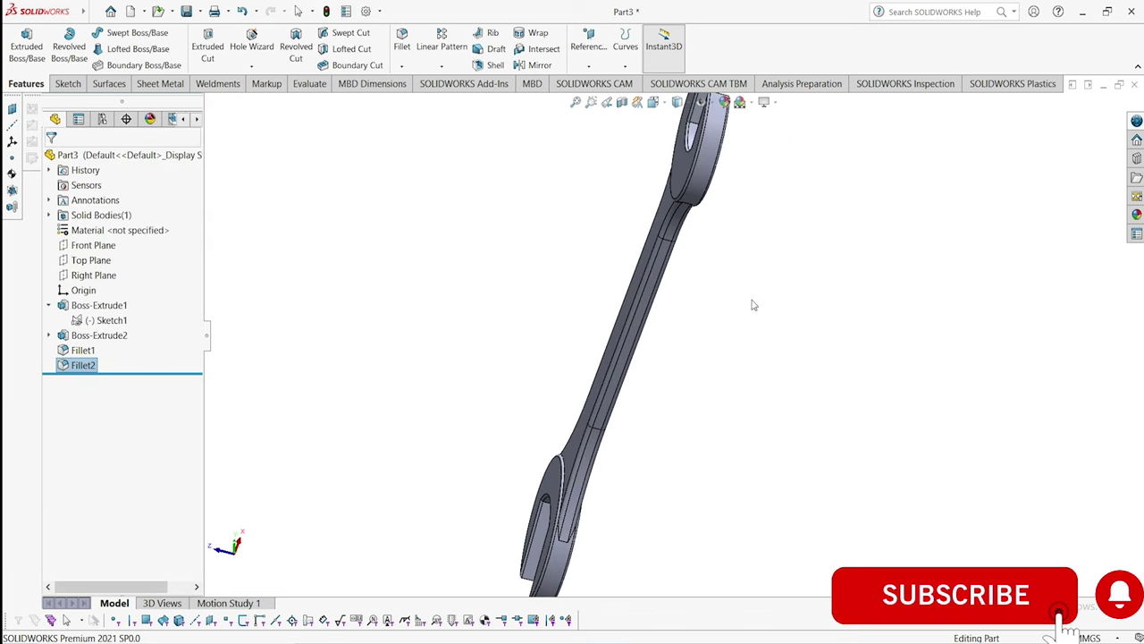
pyautogui.click(663, 104)
pyautogui.click(719, 138)
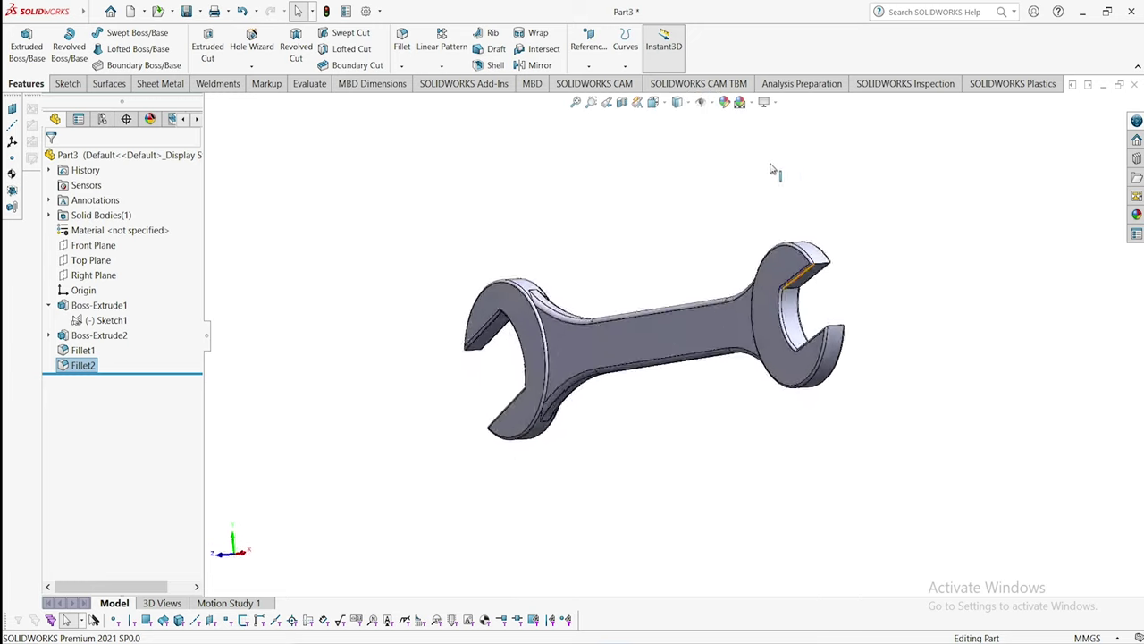
pyautogui.moveTo(968, 276); pyautogui.dragTo(529, 230, button='middle')
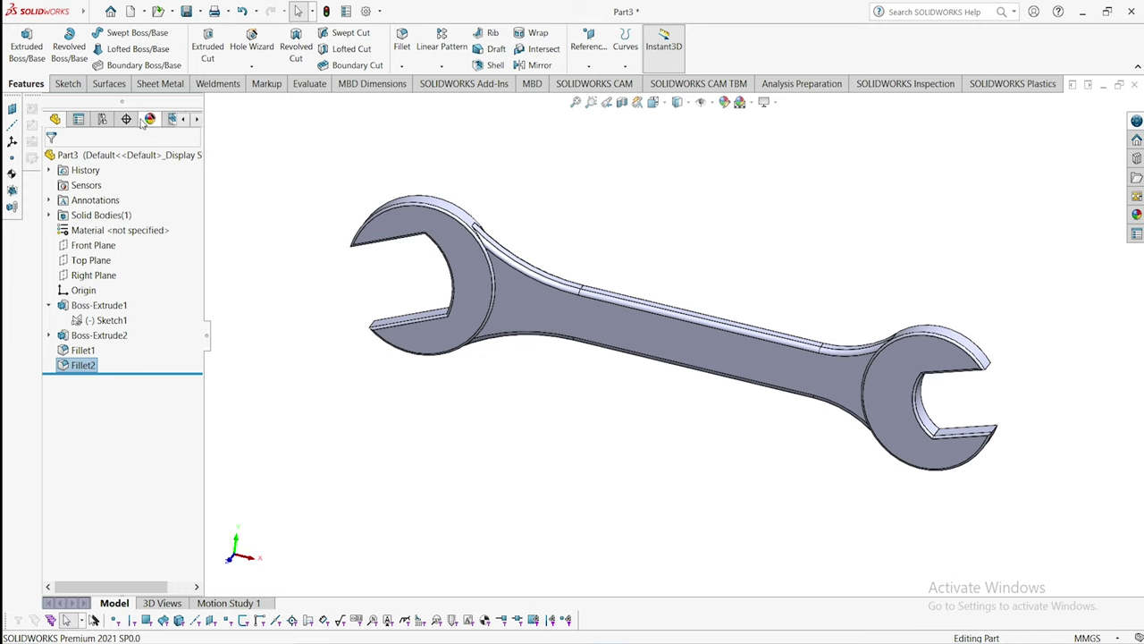
pyautogui.click(143, 153)
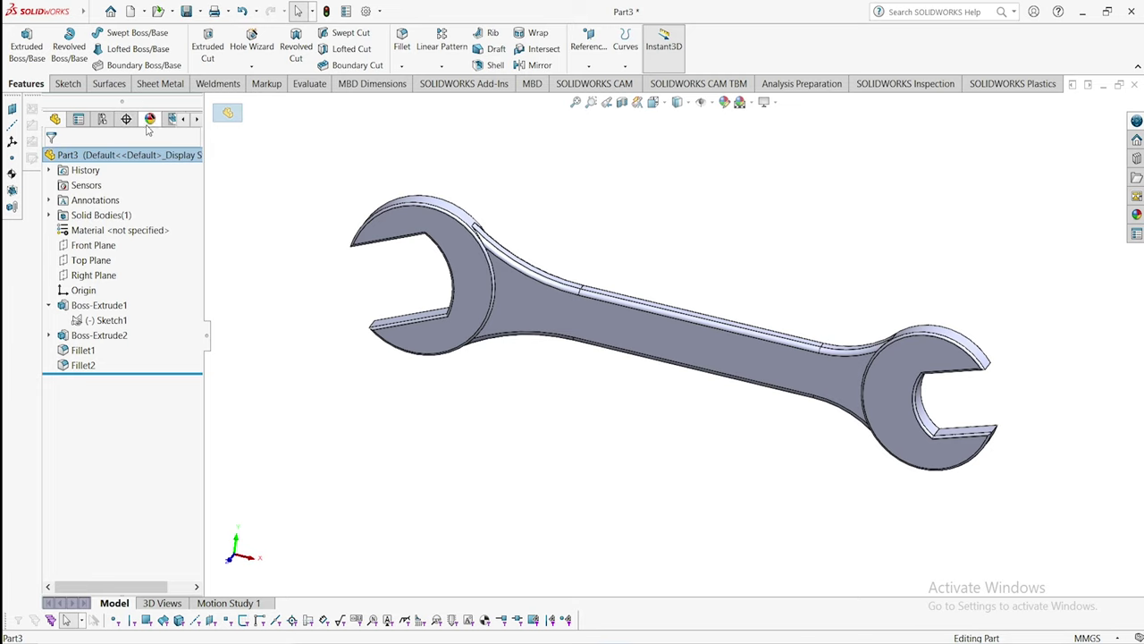
pyautogui.click(149, 126)
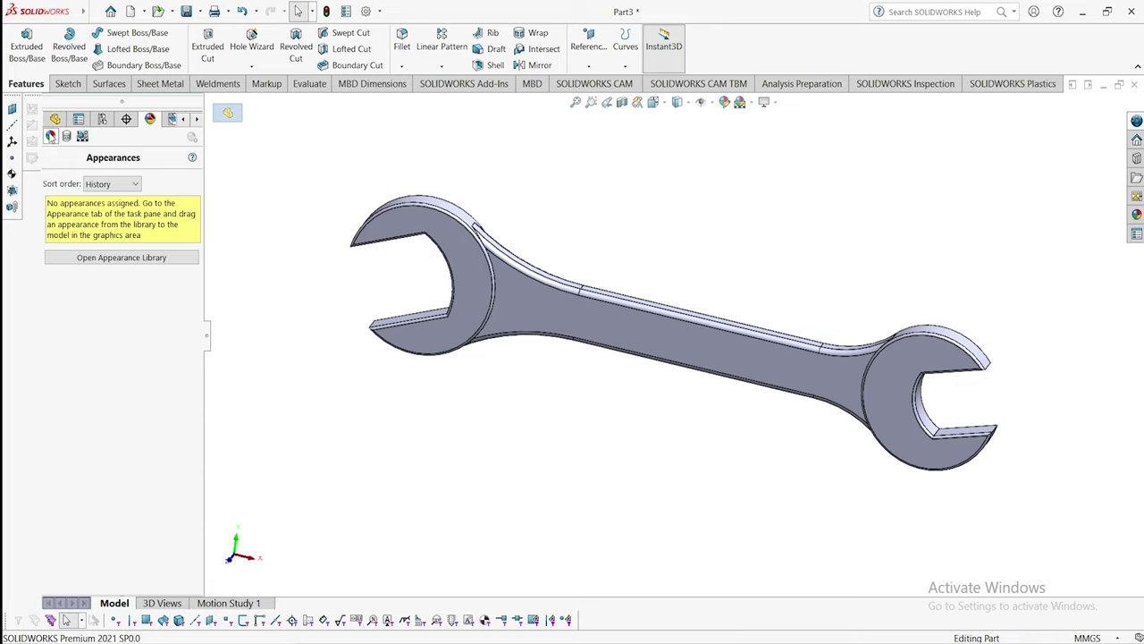
# - Apply an orange colour appearance to the whole wrench through Edit Appearance
pyautogui.click(725, 103)
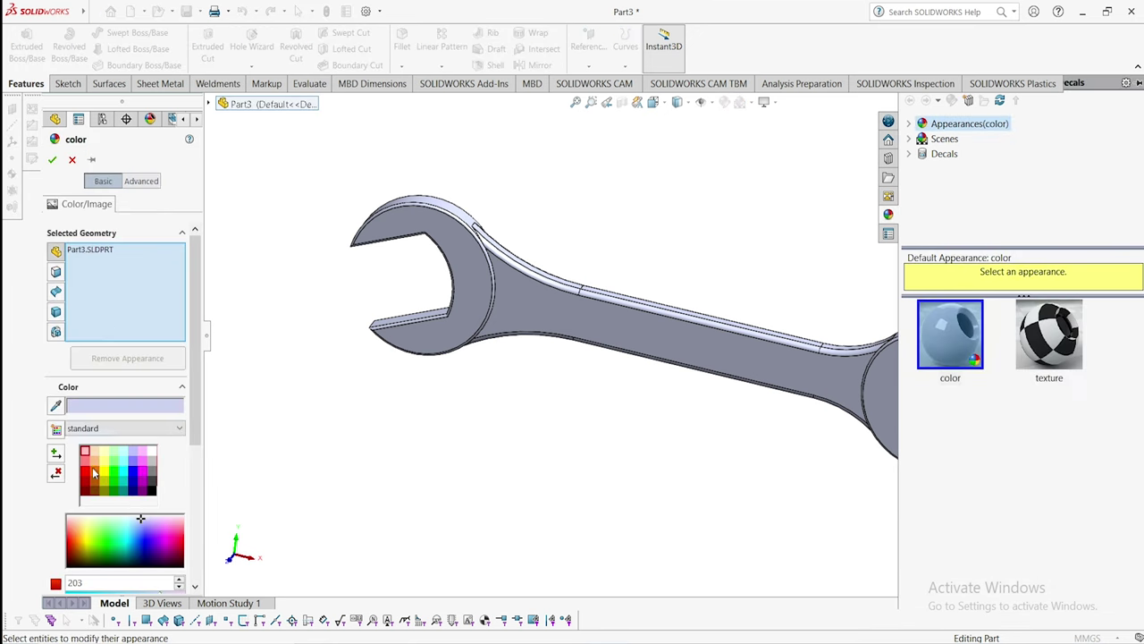
pyautogui.click(93, 473)
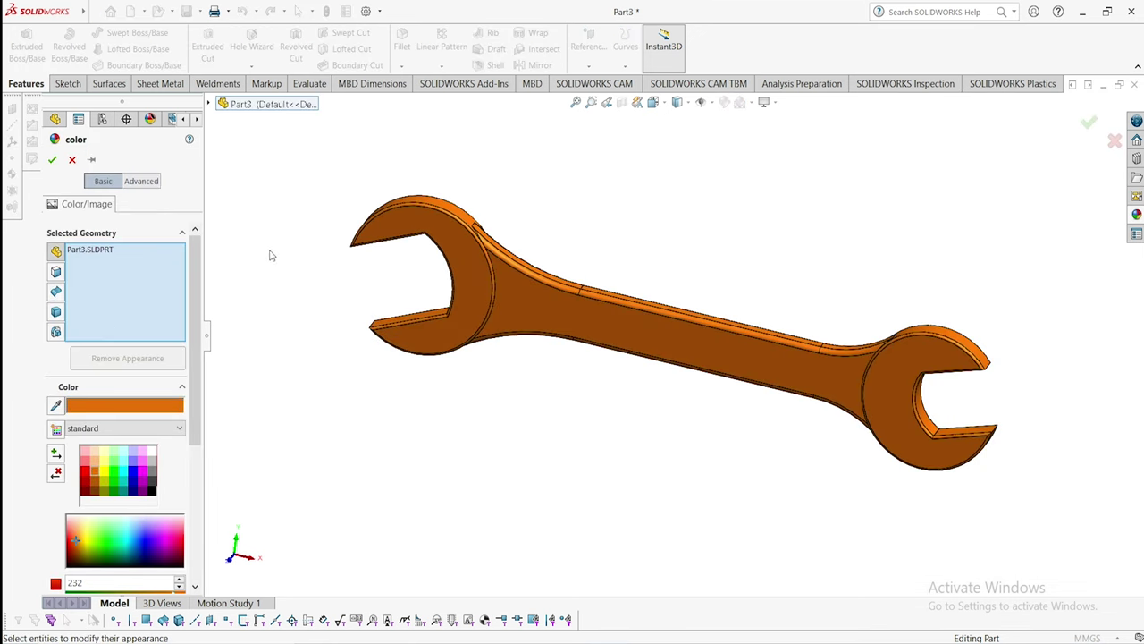
pyautogui.click(51, 159)
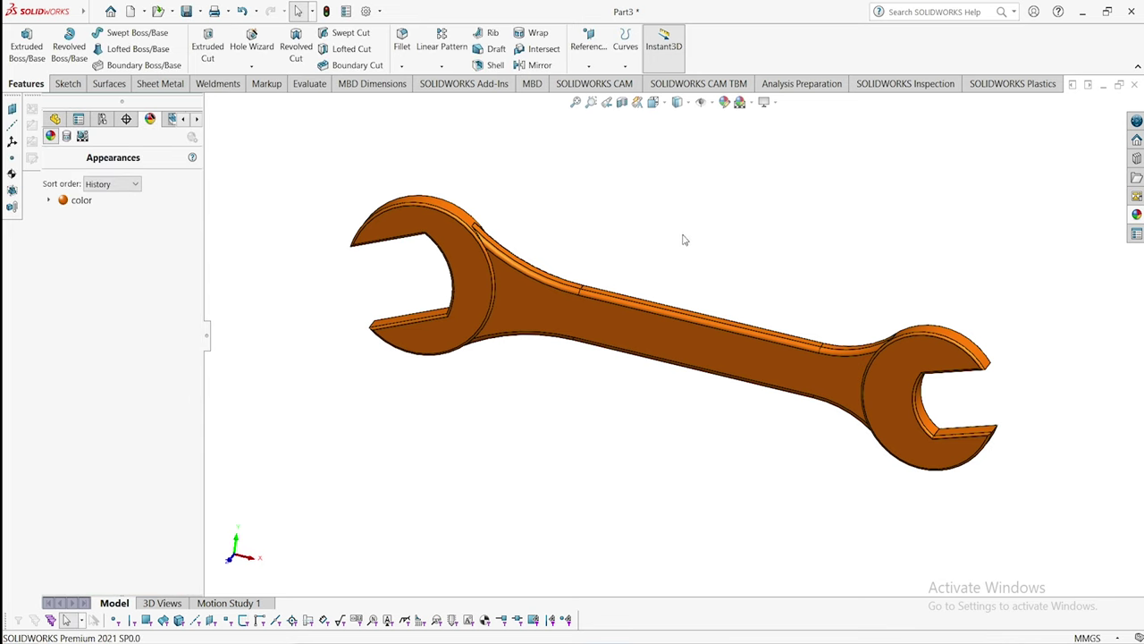
pyautogui.moveTo(680, 245); pyautogui.dragTo(468, 194, button='middle')
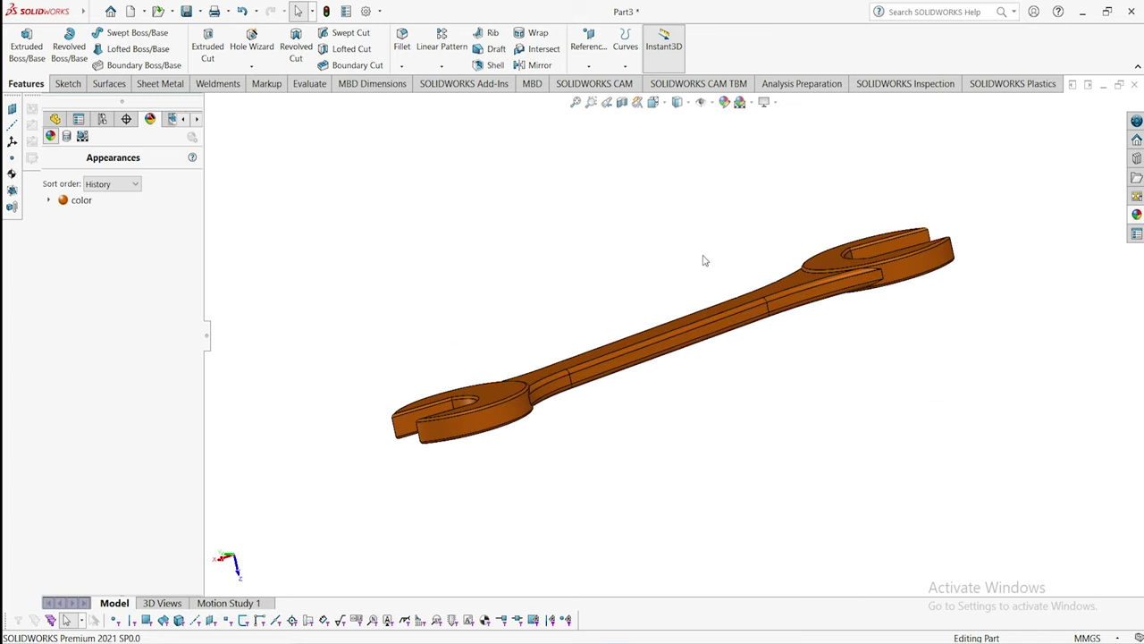